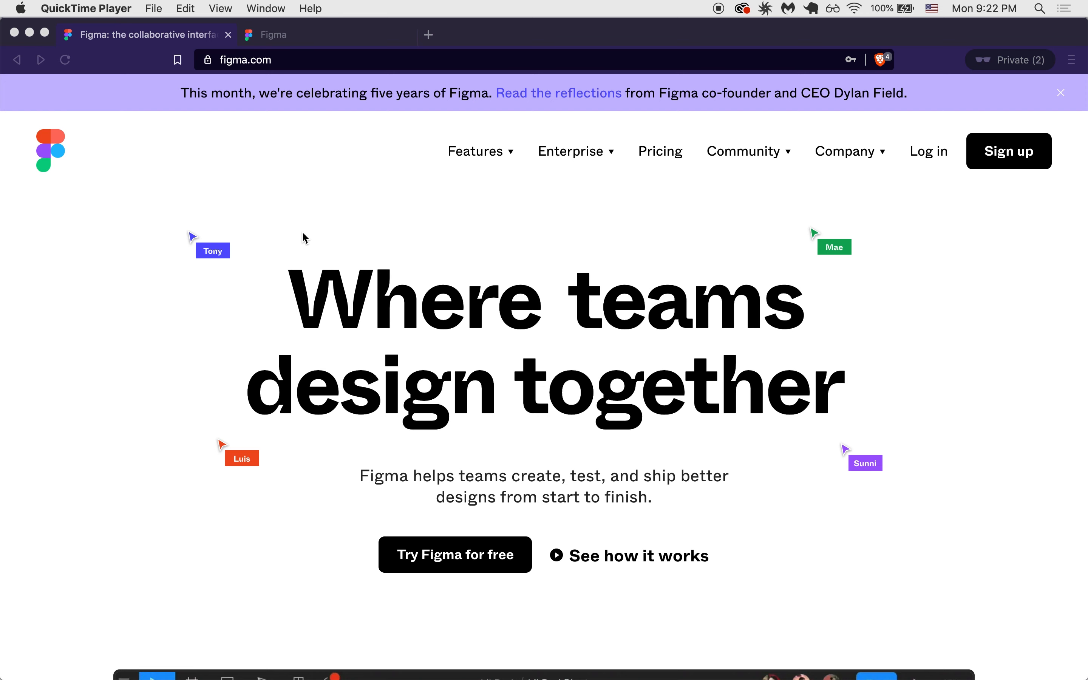
scroll(306, 238, "down", 1)
scroll(306, 239, "up", 1)
scroll(305, 238, "down", 10)
scroll(305, 237, "up", 10)
scroll(374, 253, "down", 3)
scroll(374, 252, "up", 3)
scroll(376, 257, "down", 1)
scroll(324, 149, "up", 1)
left_click(561, 426)
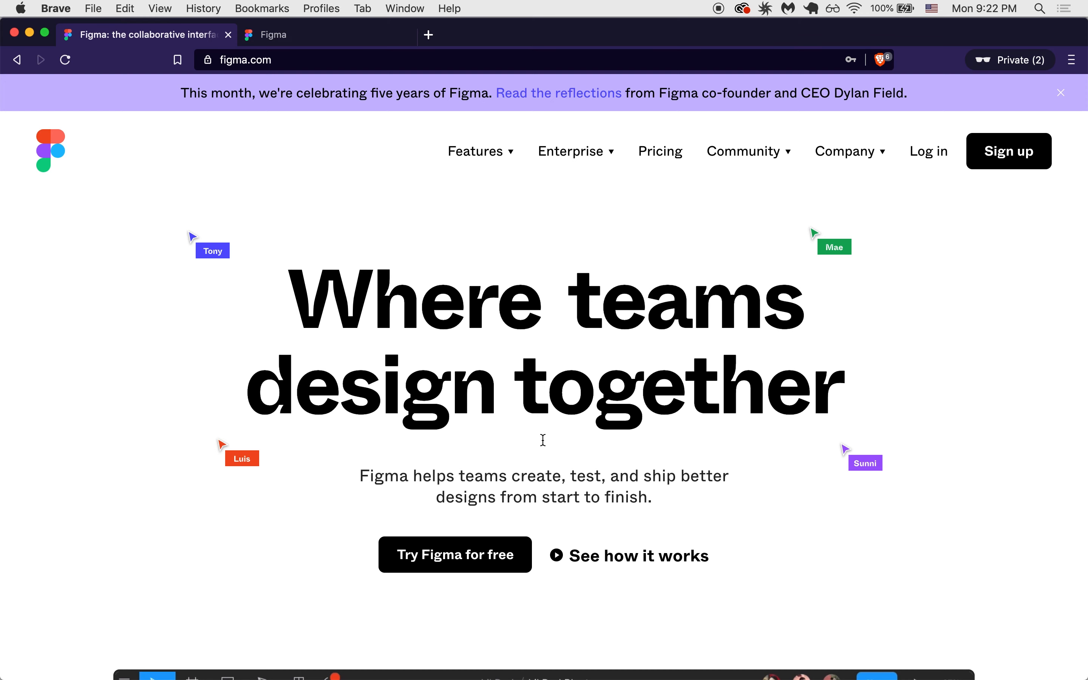
Open the form for trying Figma for free to see its sign-up options, and close it
left_click(457, 557)
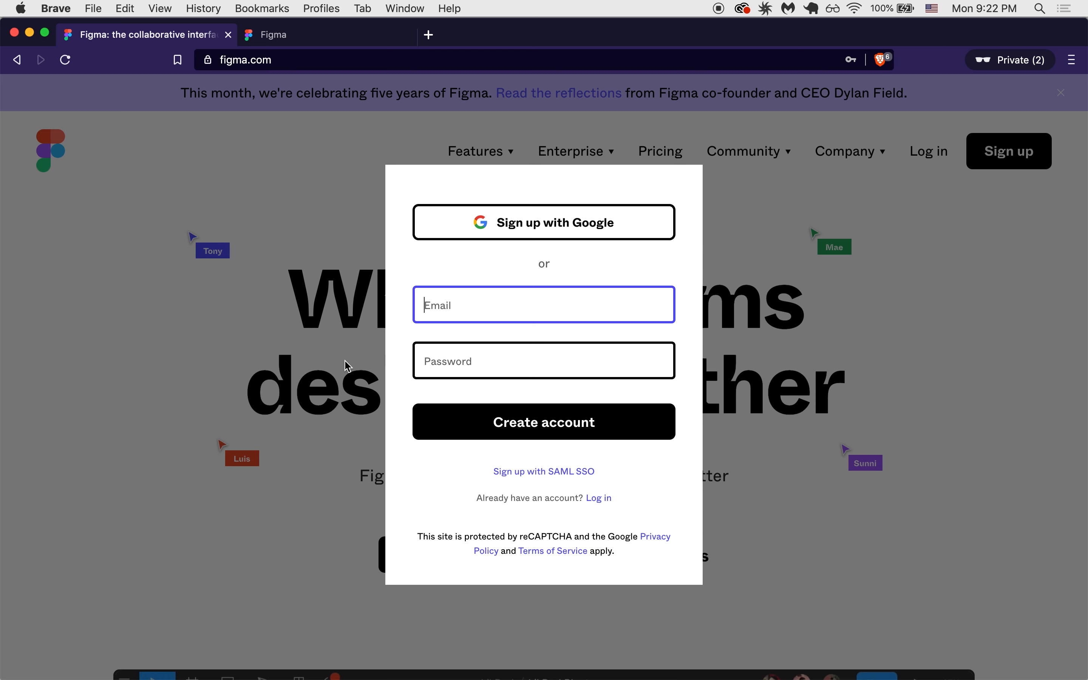
left_click(326, 373)
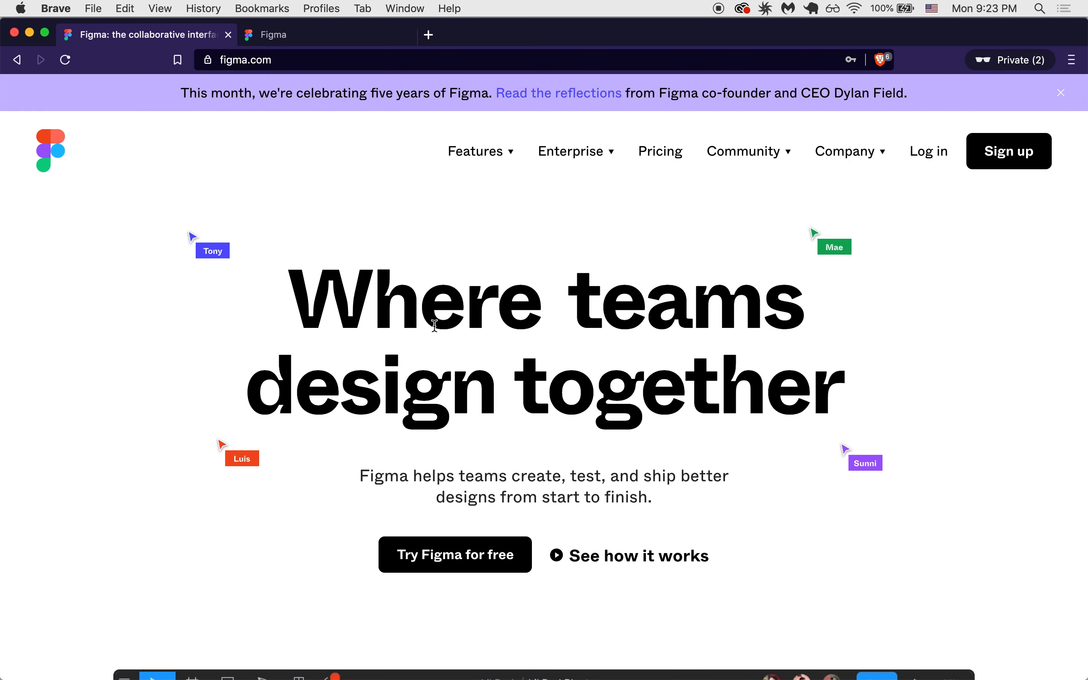
Open the Students and Educators page from the links at the end of the Figma homepage
scroll(434, 325, "down", 3)
scroll(435, 325, "up", 3)
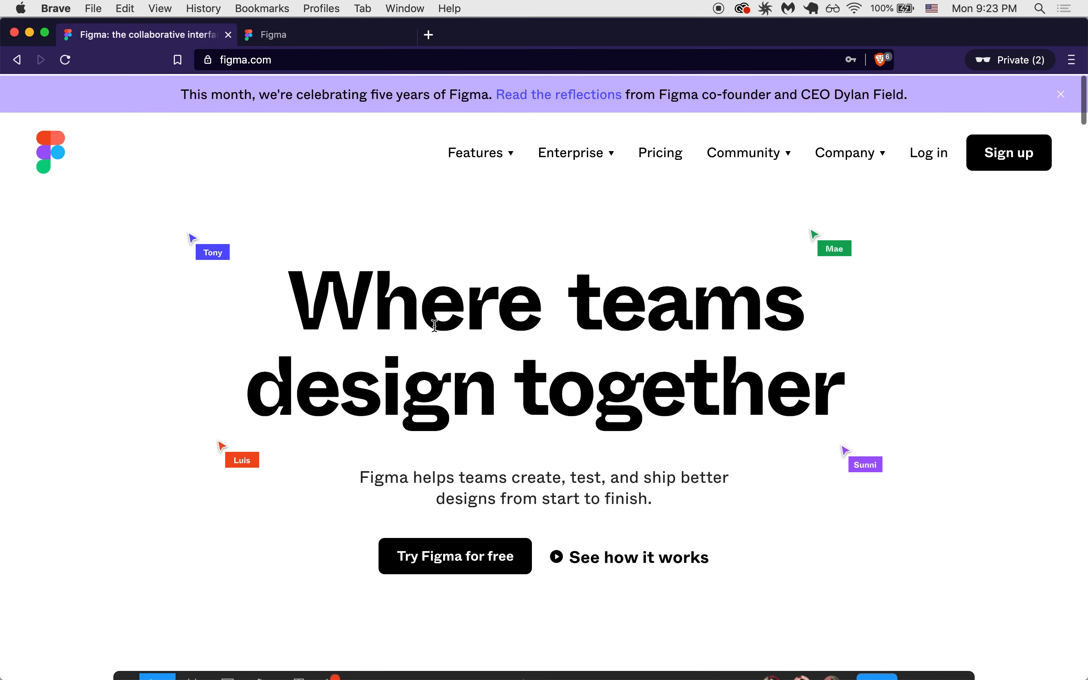
scroll(434, 325, "down", 20)
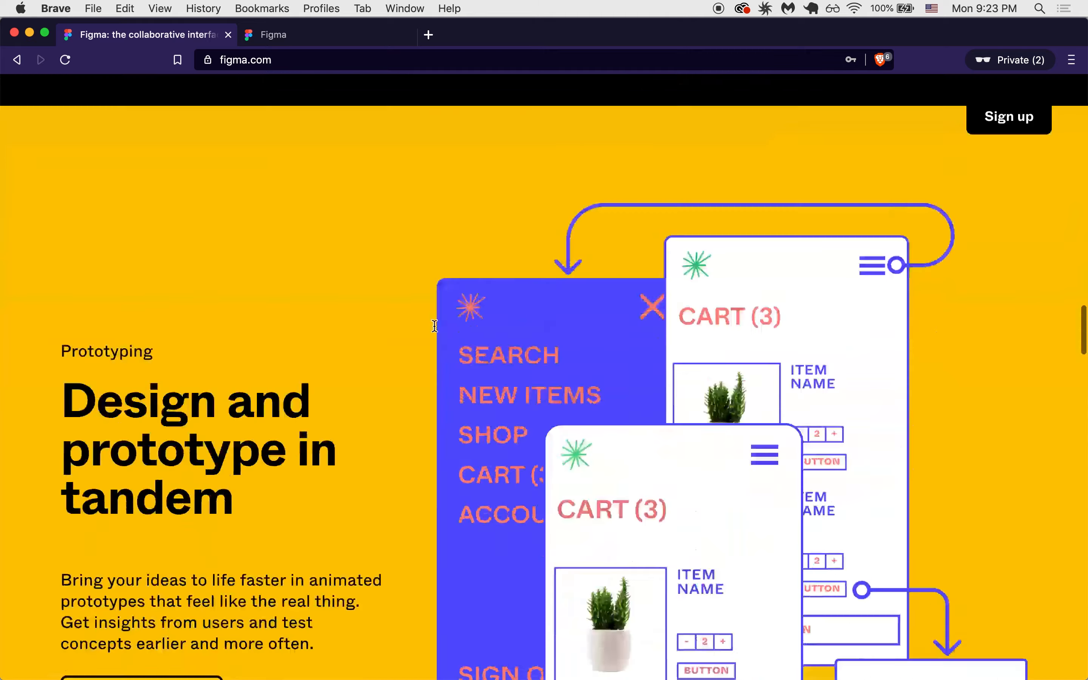
scroll(434, 331, "down", 4)
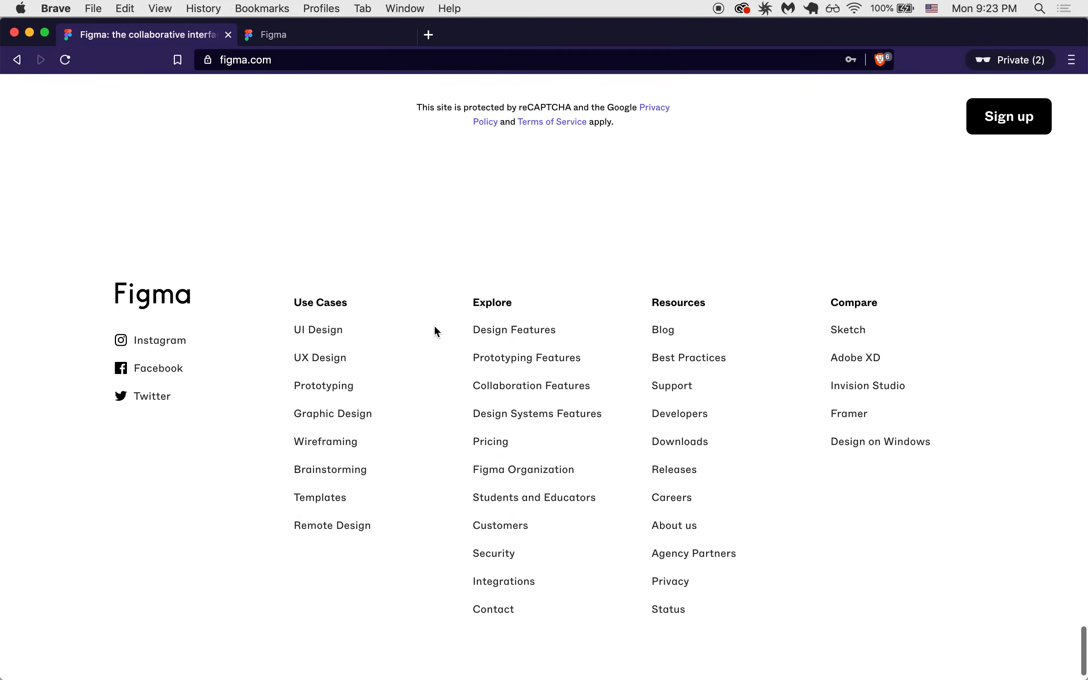
left_click(513, 497)
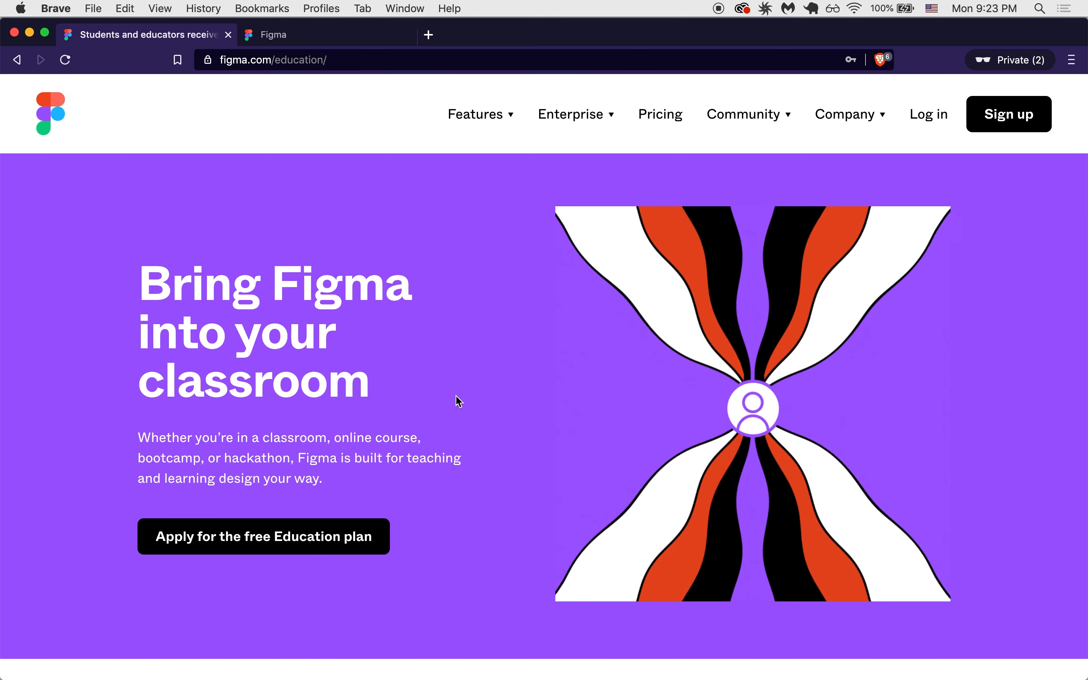
Review the education page's sections for students and educators and the list of free Education plan benefits
scroll(456, 400, "down", 5)
scroll(459, 400, "down", 6)
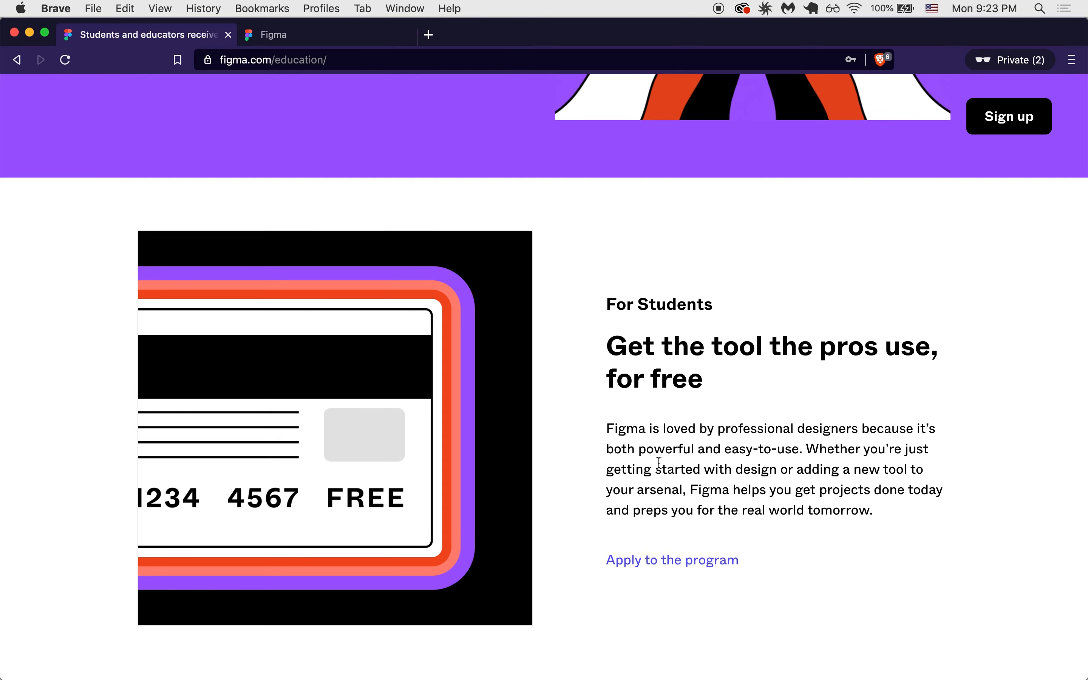
scroll(659, 462, "down", 15)
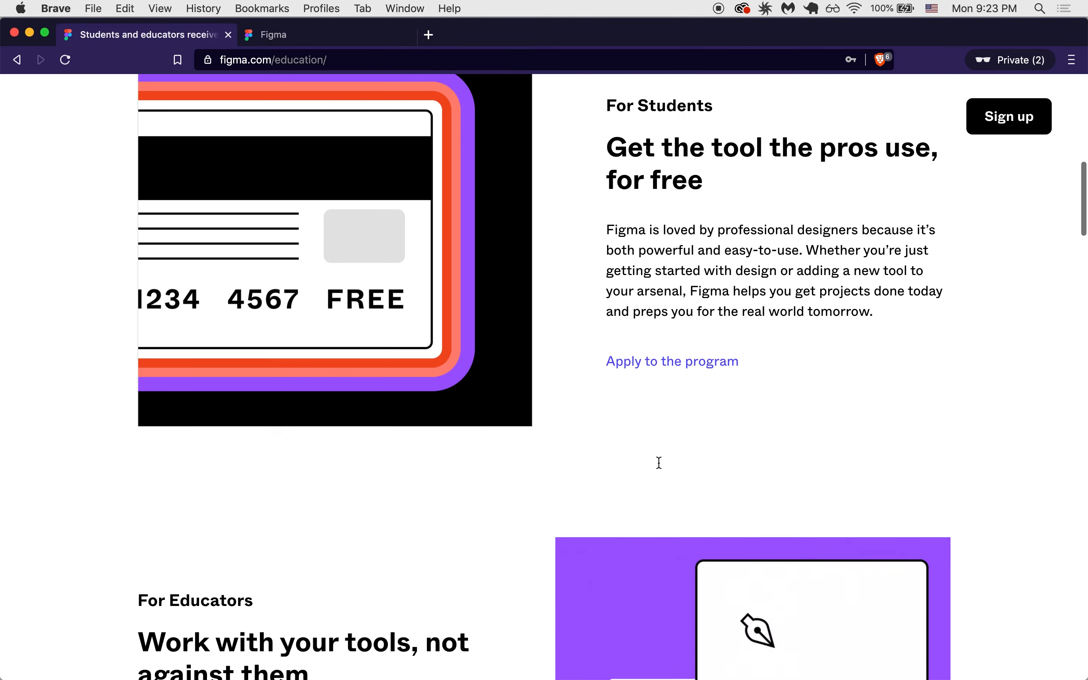
scroll(662, 468, "down", 5)
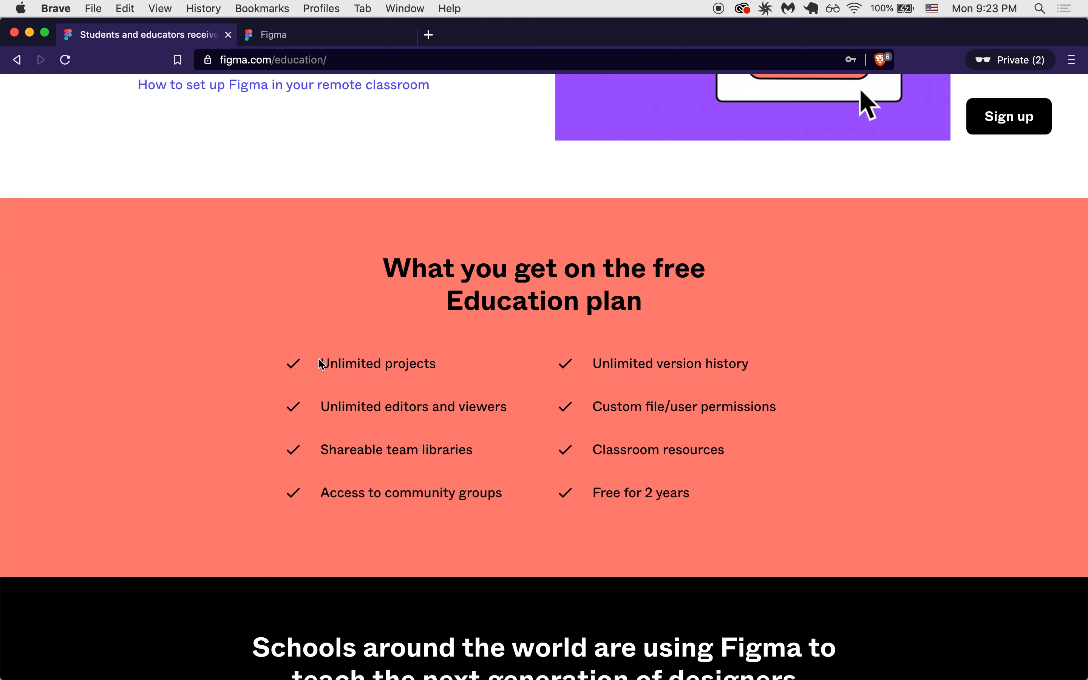
scroll(322, 364, "up", 3)
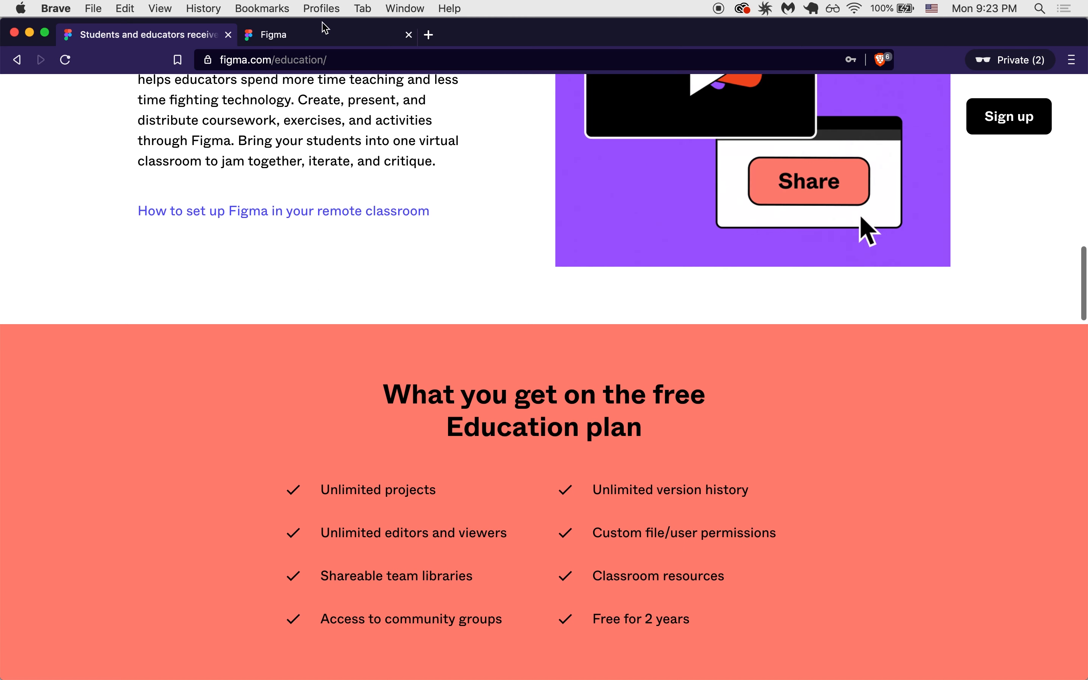
Switch to the Education plan application page and read through its questions
left_click(361, 46)
scroll(444, 265, "up", 5)
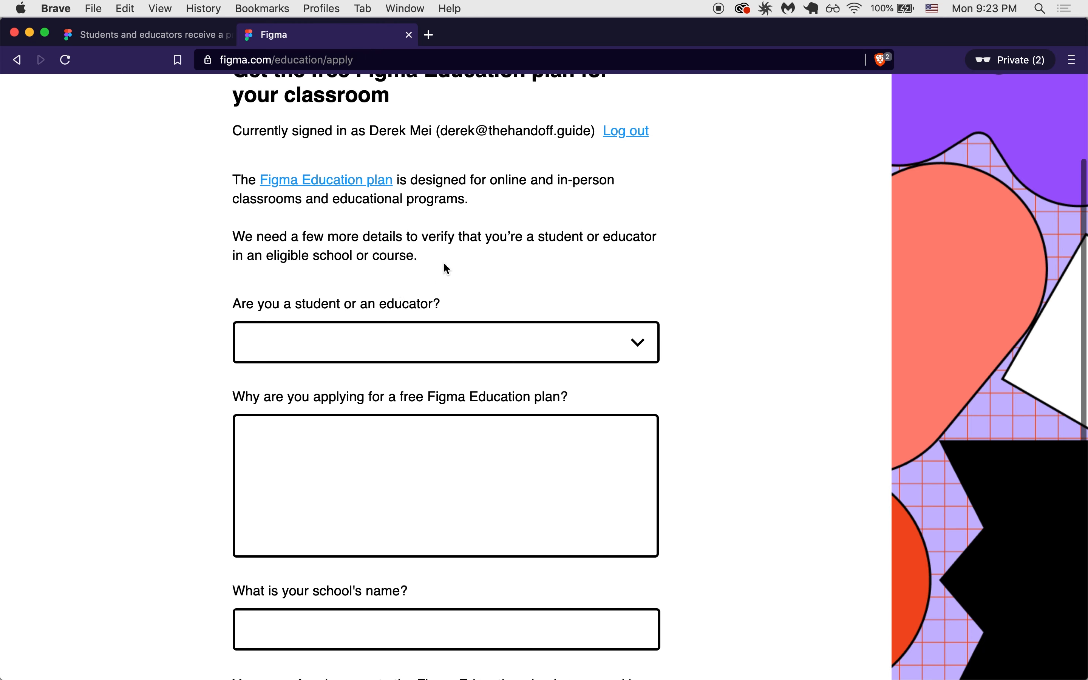
scroll(444, 262, "down", 5)
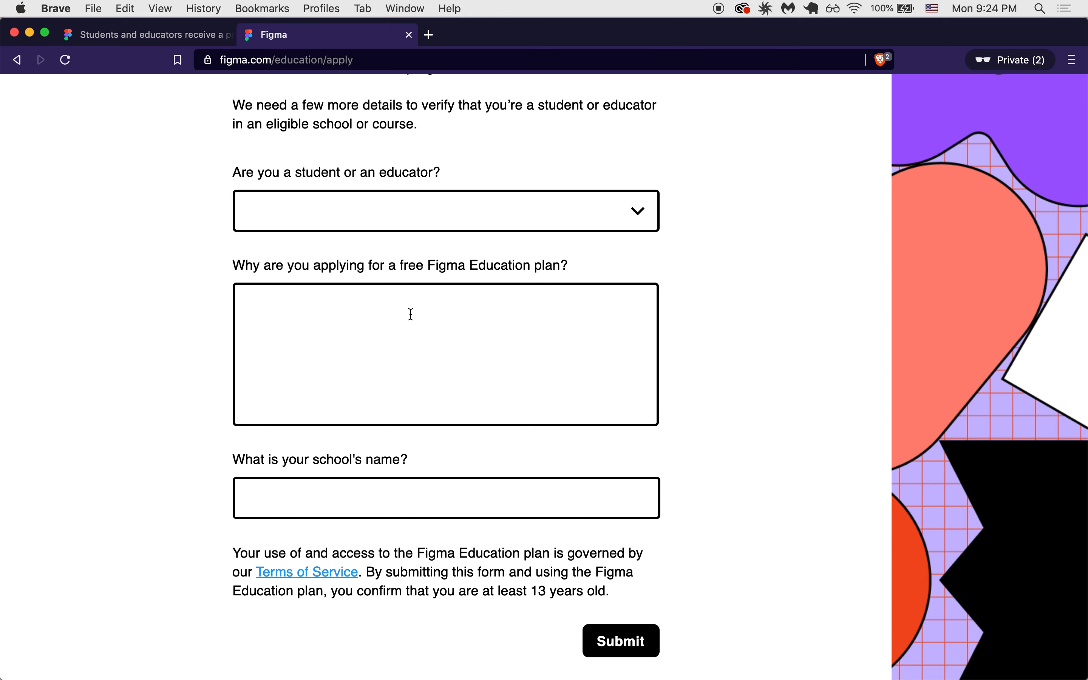
Look through the school name options in the application, close the list, and review the rest of the form
left_click(347, 506)
scroll(667, 380, "down", 3)
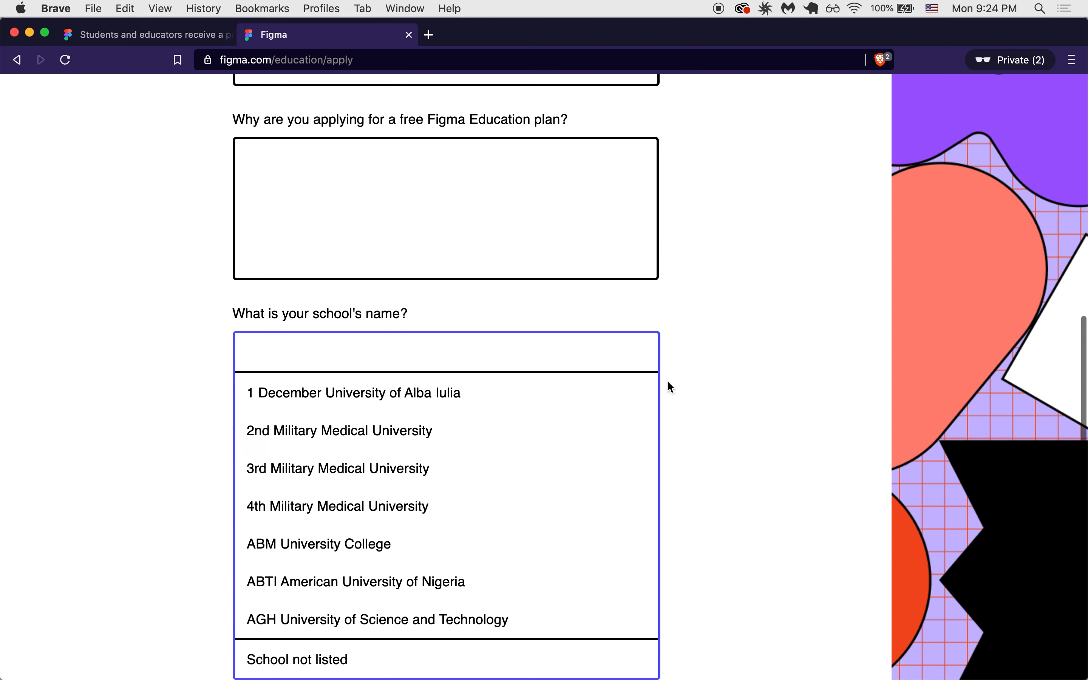
scroll(537, 477, "down", 1)
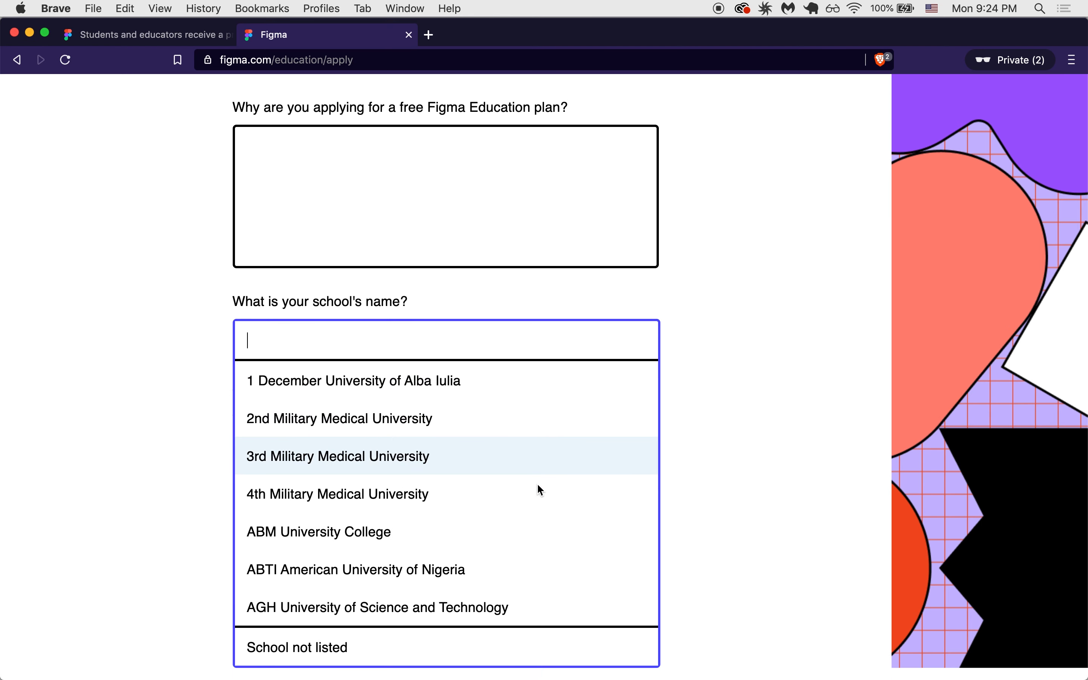
left_click(720, 416)
scroll(719, 416, "up", 5)
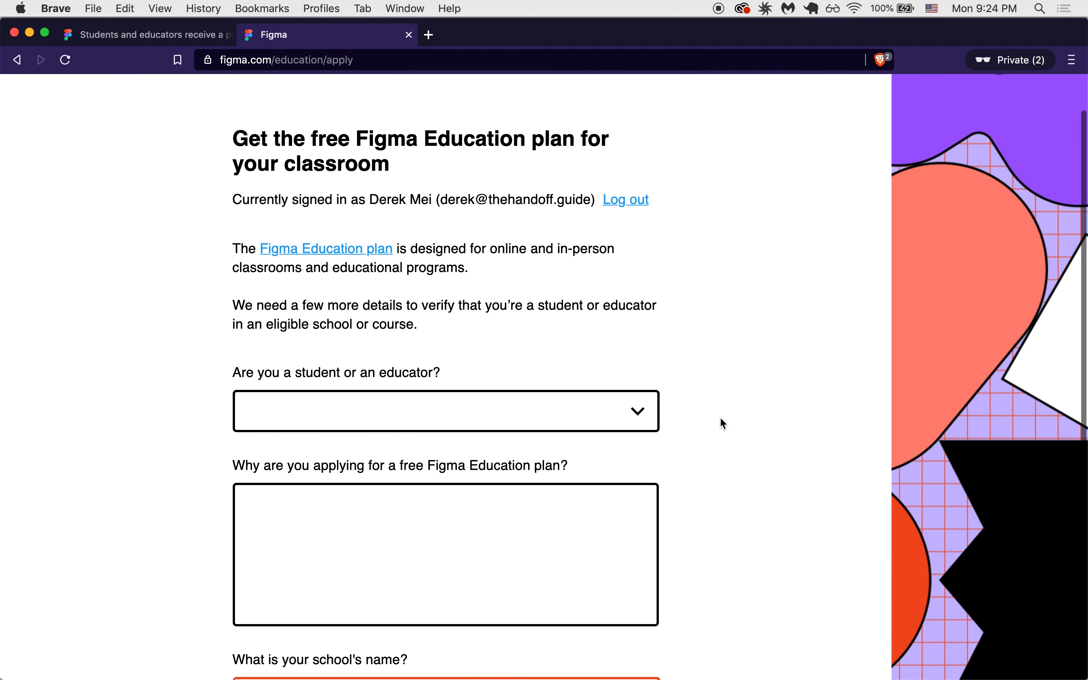
scroll(719, 416, "down", 5)
scroll(719, 416, "up", 6)
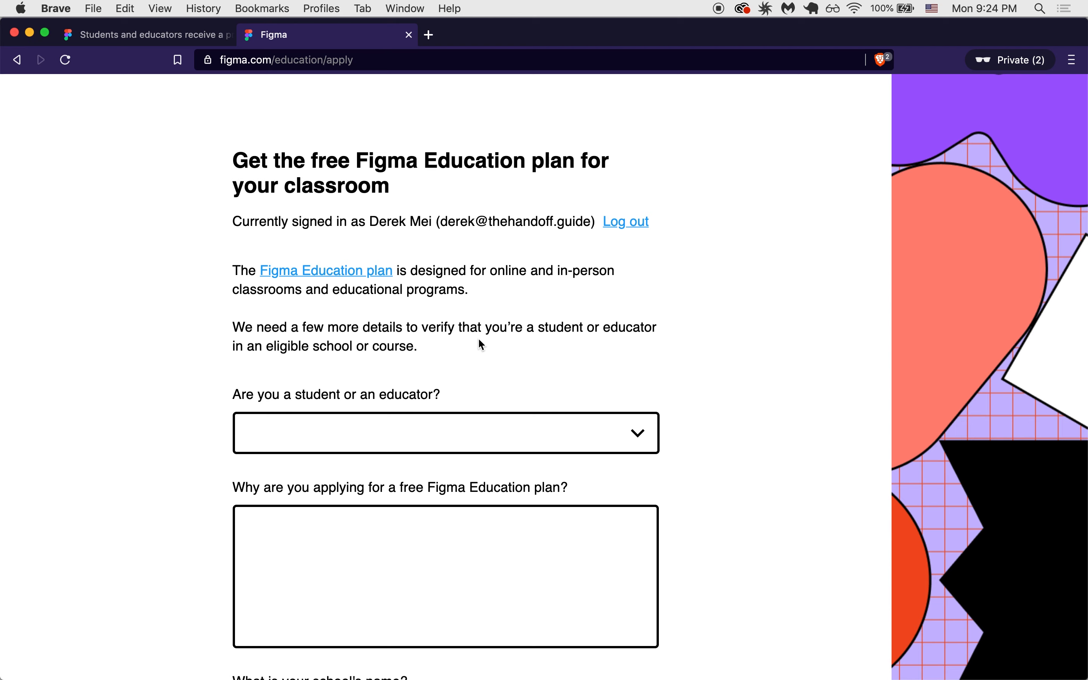
scroll(481, 344, "down", 1)
scroll(481, 344, "up", 3)
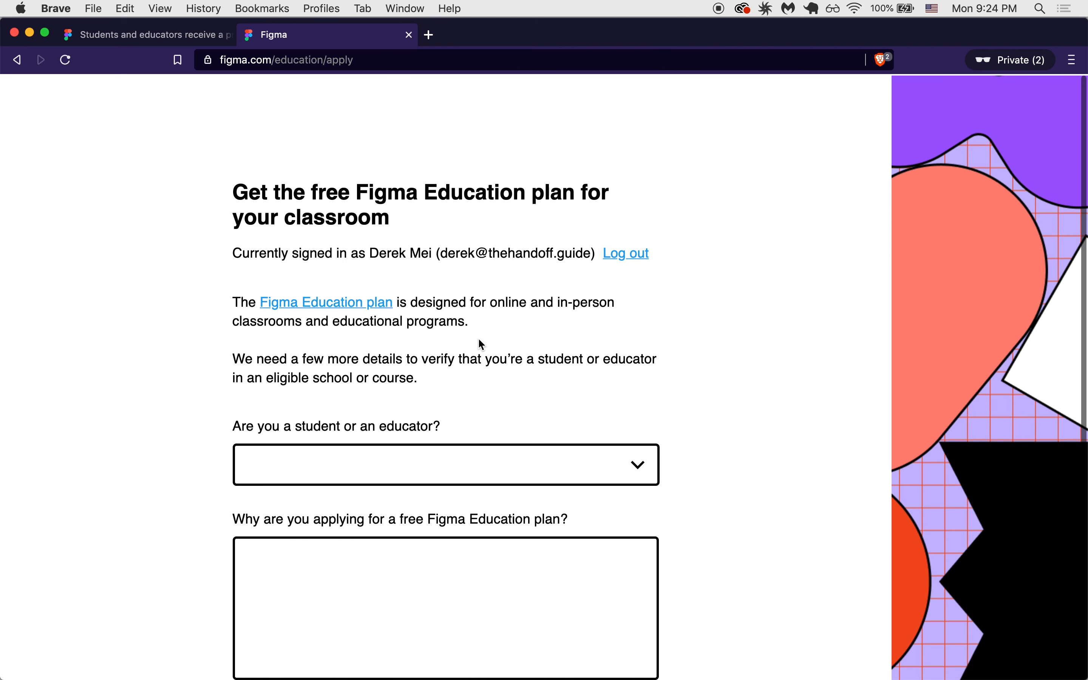
Switch to the Figma desktop app and copy the Untitled file's link, followed by the Figma Basics file's link
key("ctrl+Up")
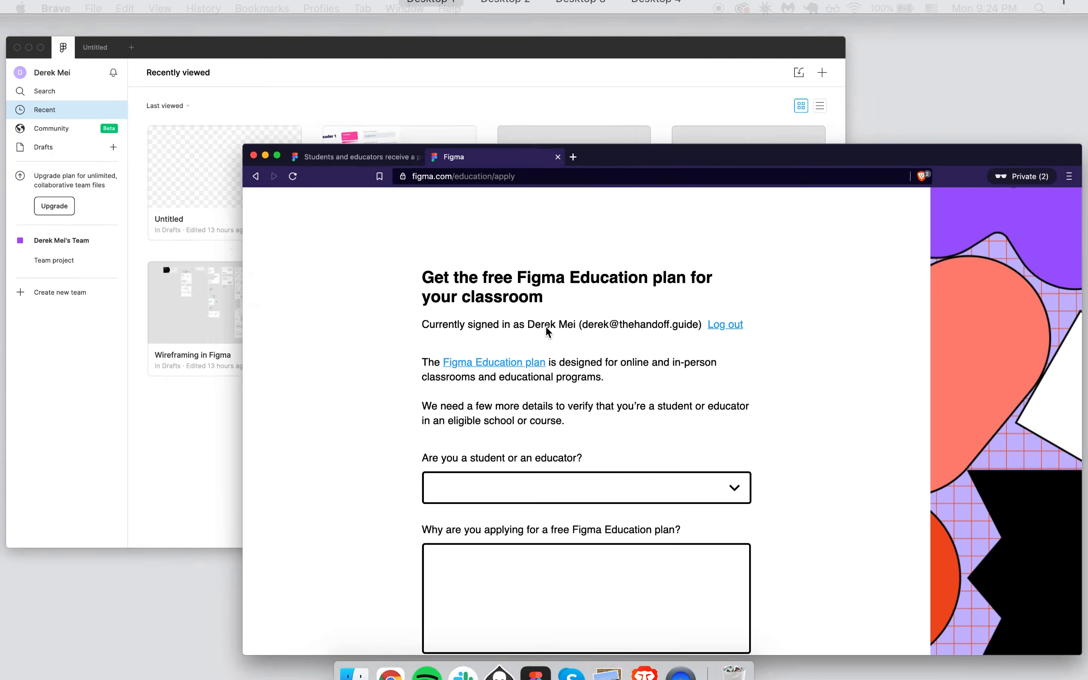
left_click(446, 193)
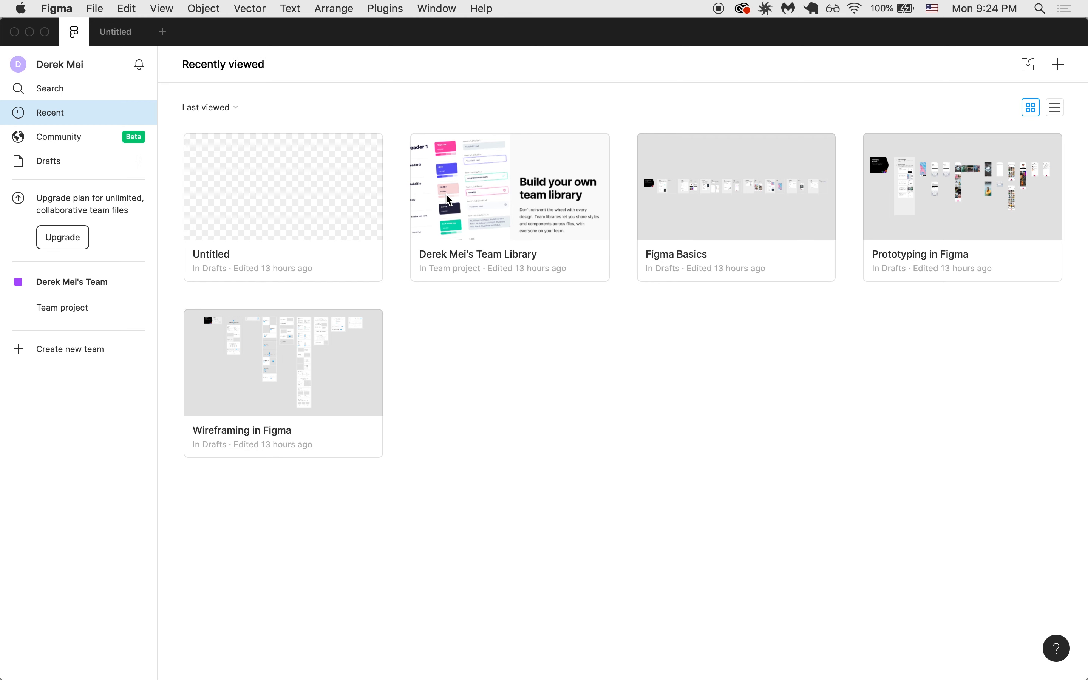
right_click(226, 205)
left_click(248, 266)
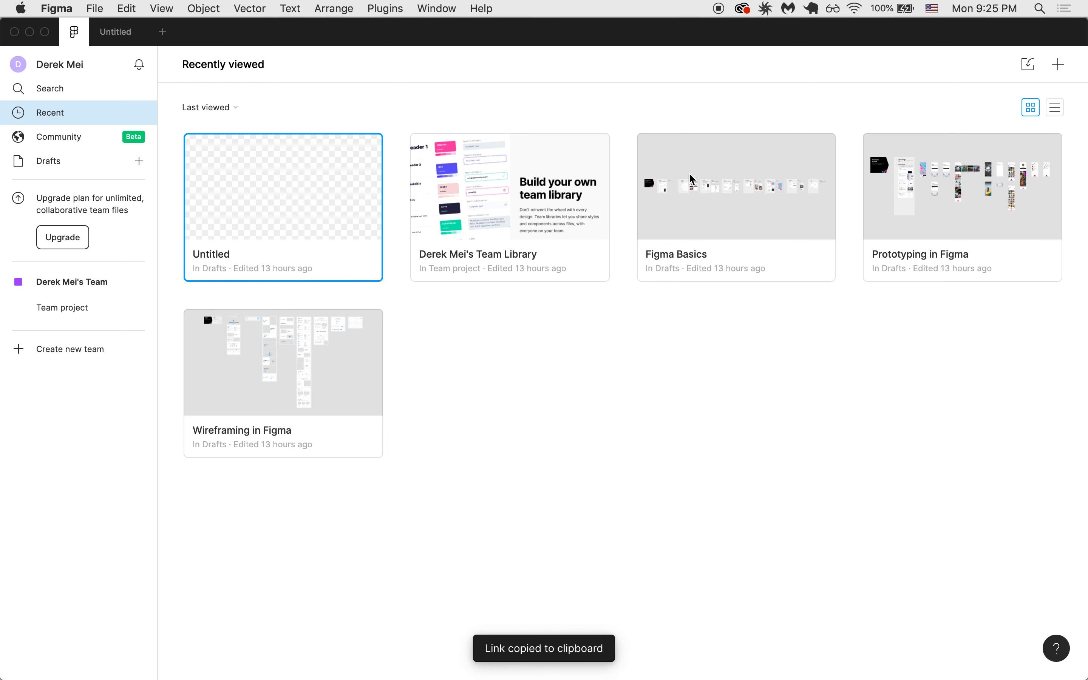
right_click(718, 170)
left_click(683, 232)
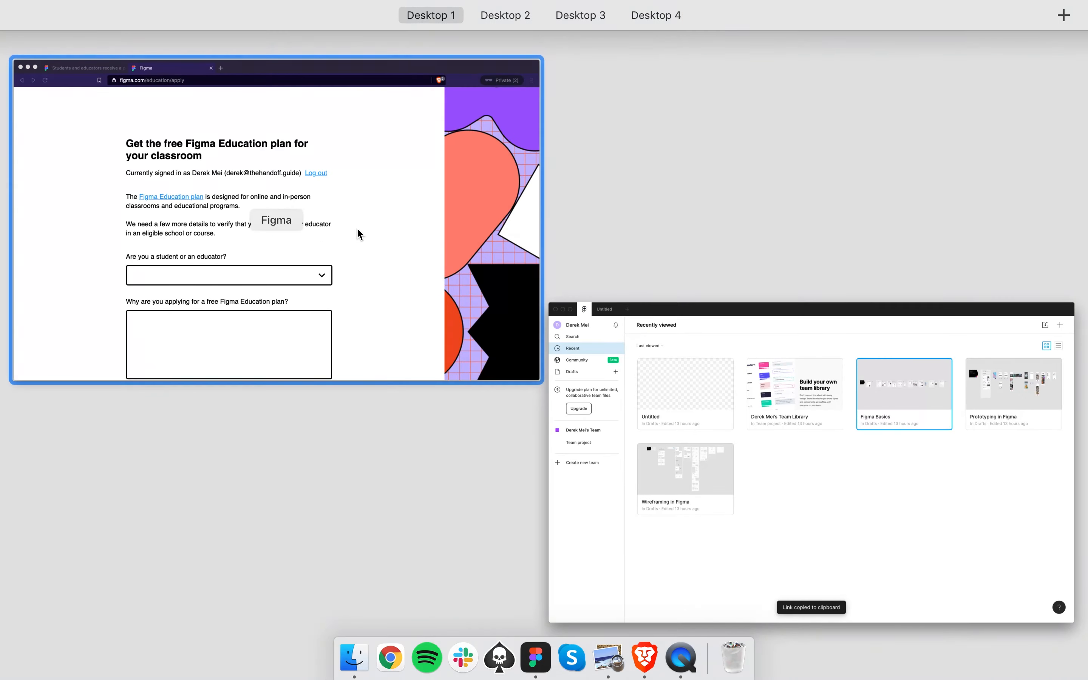
Switch back to the Brave browser and open the Figma Basics file from the copied link
left_click(359, 233)
left_click(342, 64)
key("super+v")
key("Return")
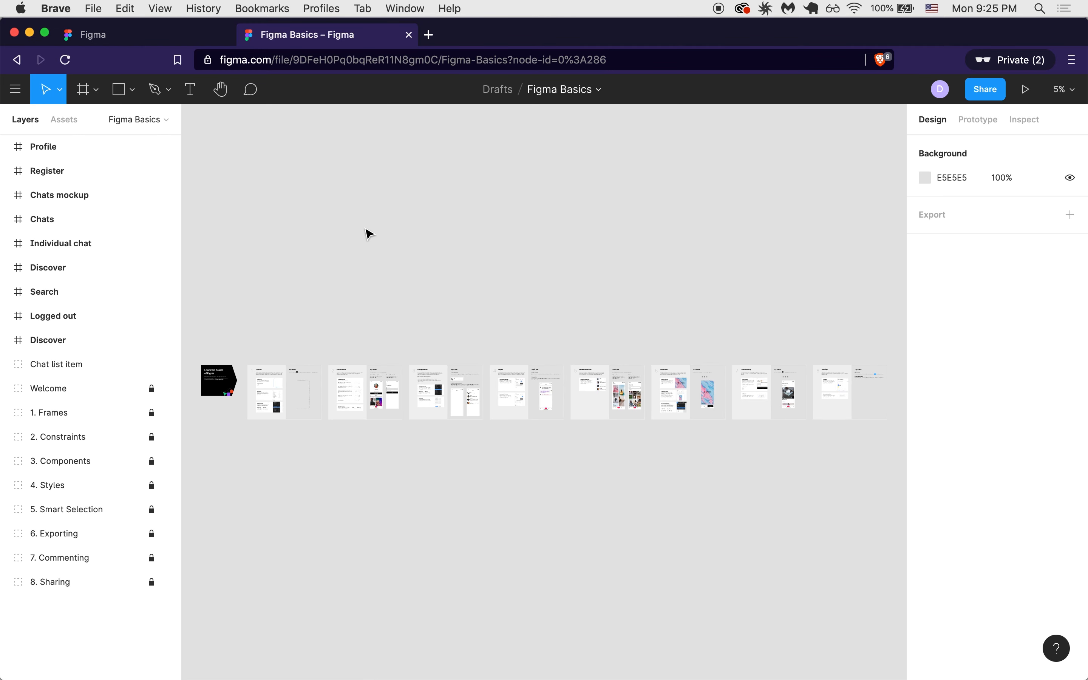
scroll(405, 236, "down", 3)
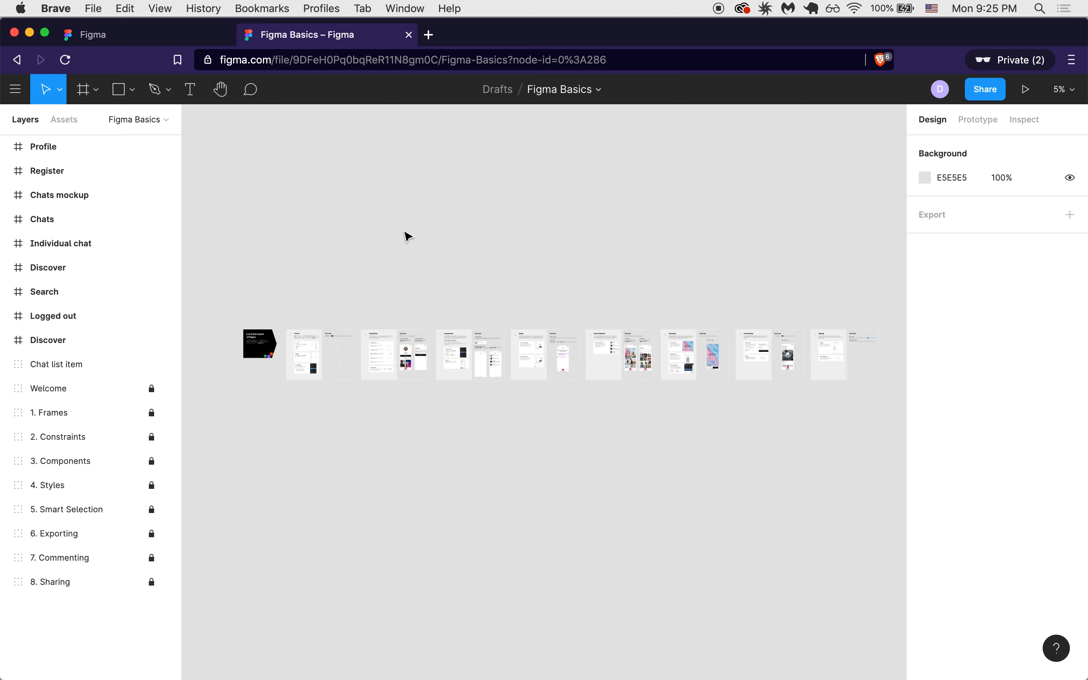
scroll(408, 236, "down", 3)
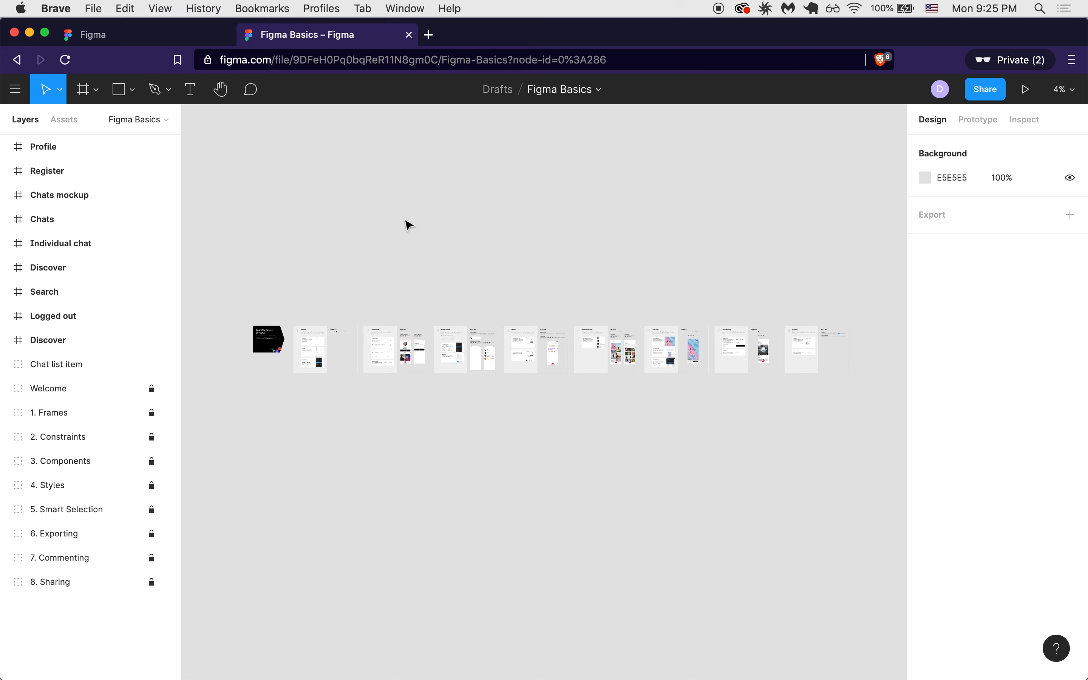
Return to the Figma desktop app and review the account settings, from profile details to notifications and account deletion
key("ctrl+Up")
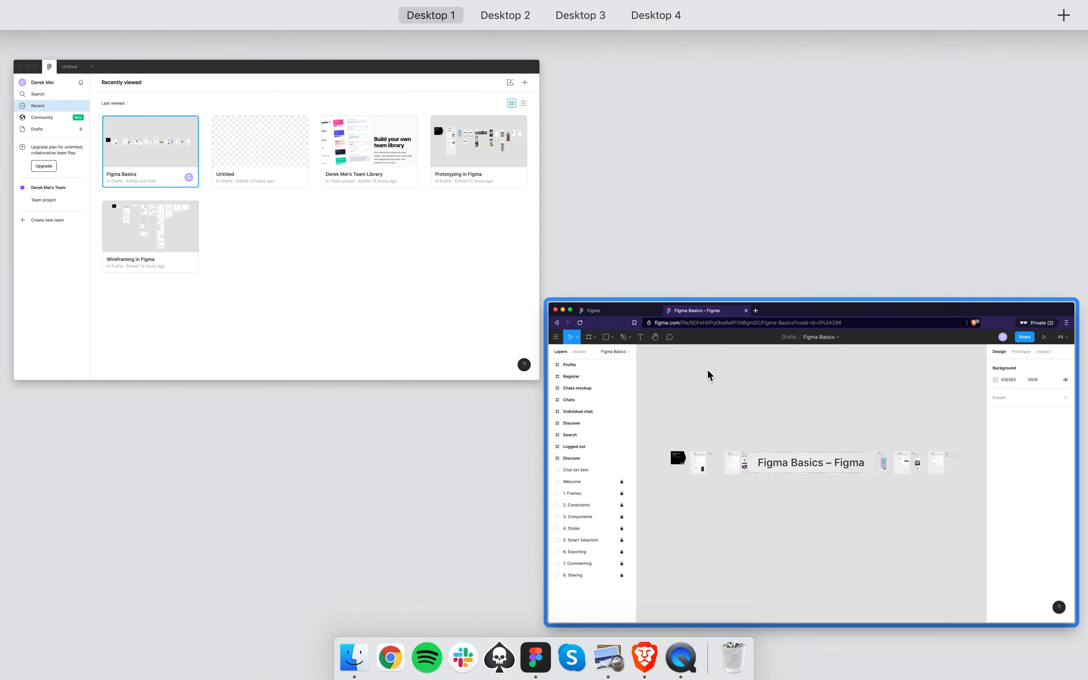
left_click(461, 287)
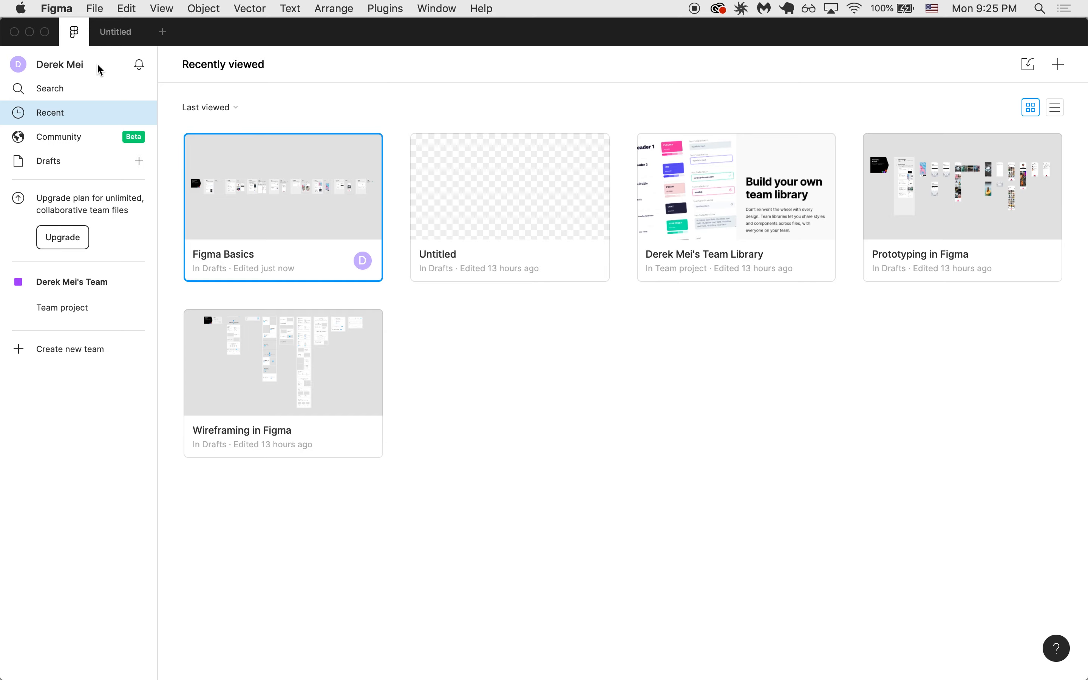
left_click(81, 64)
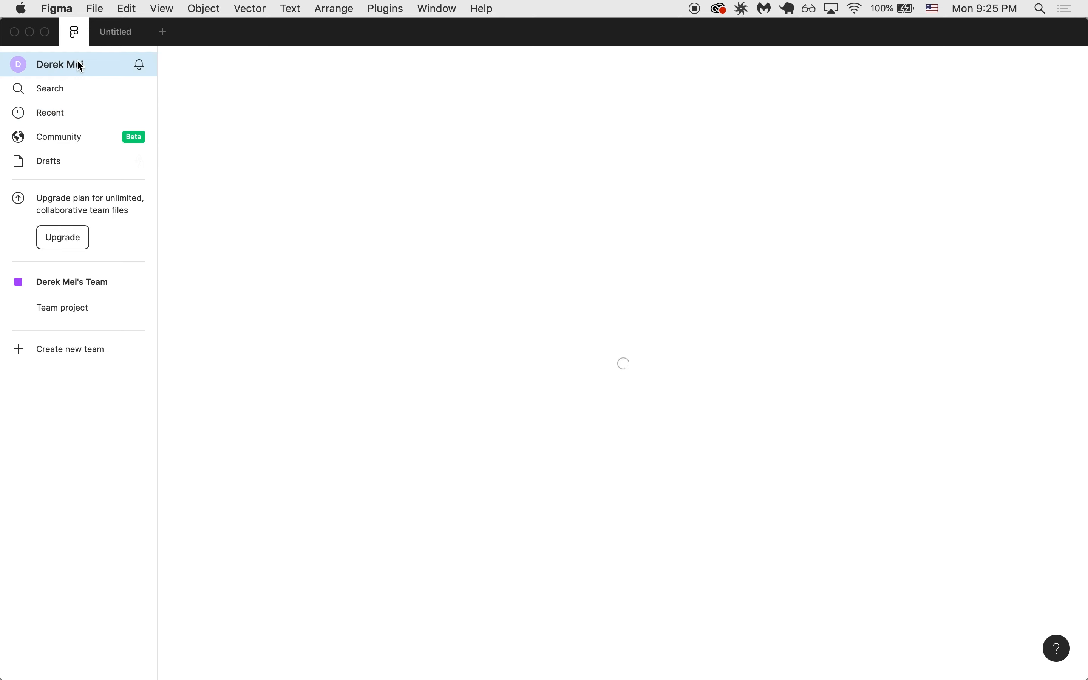
scroll(391, 316, "down", 10)
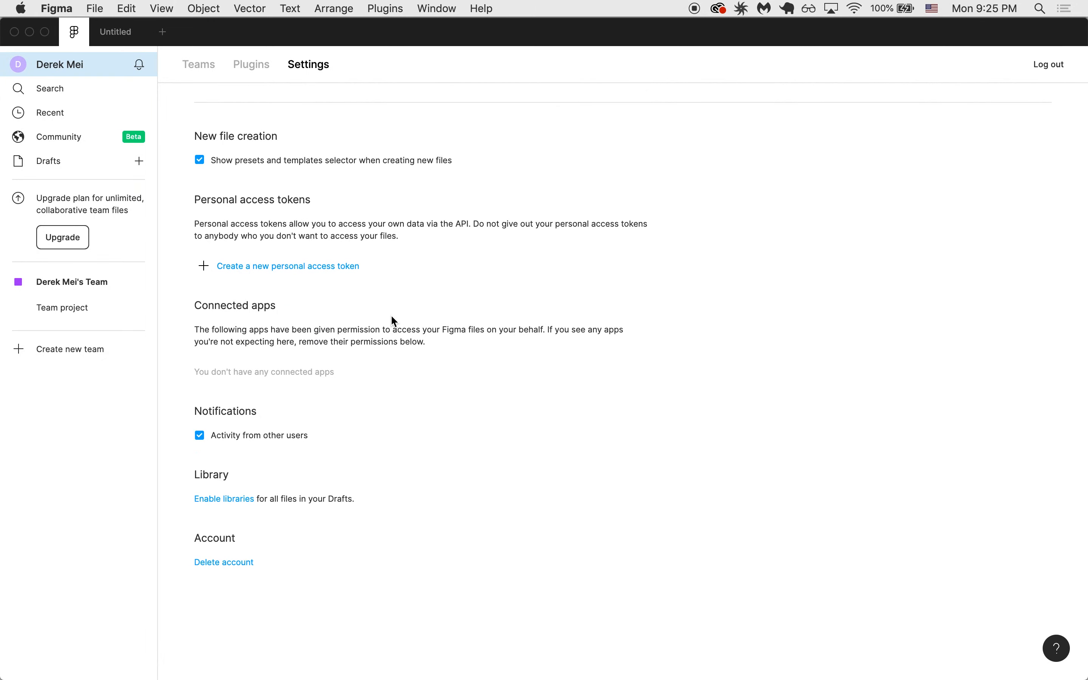
scroll(394, 320, "up", 4)
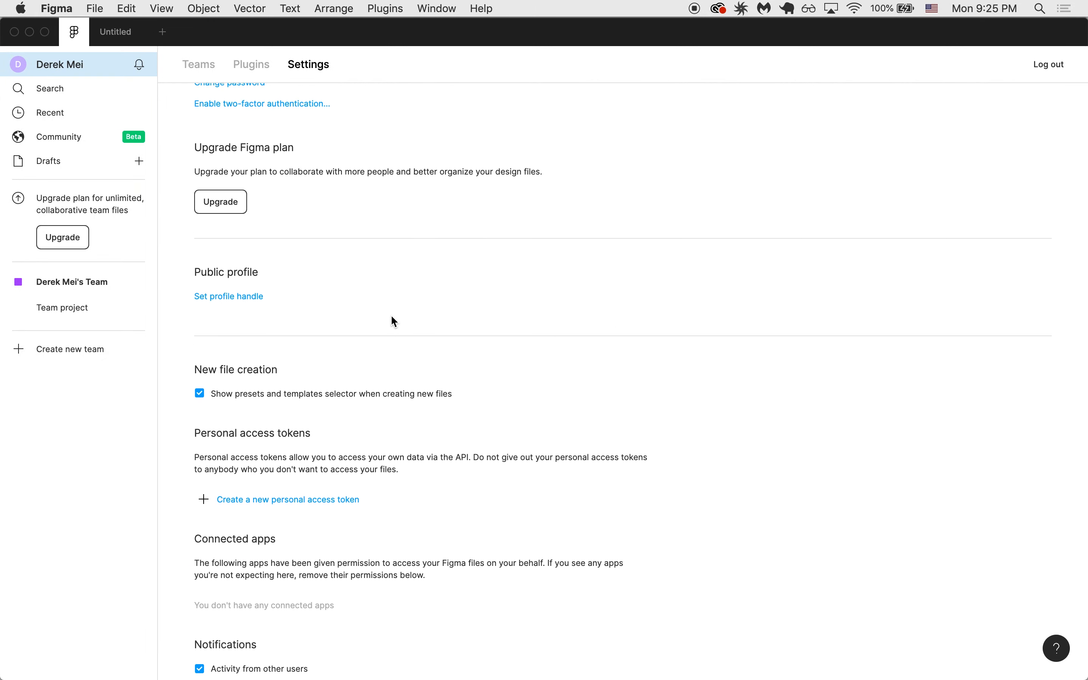
scroll(395, 320, "up", 6)
scroll(395, 321, "down", 10)
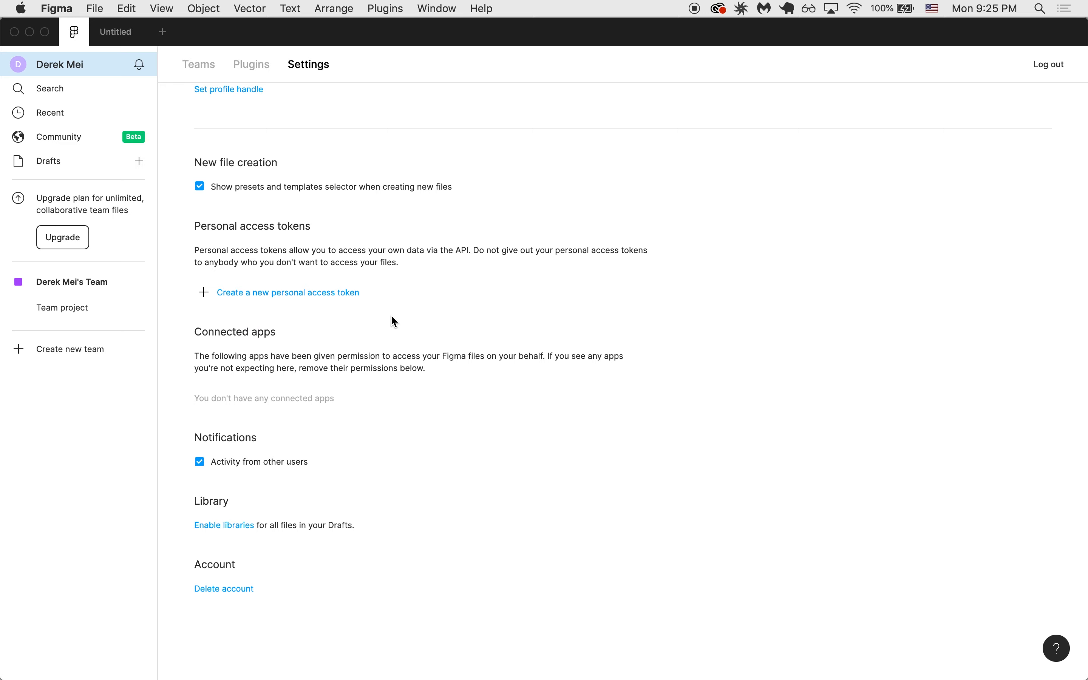
scroll(394, 321, "up", 10)
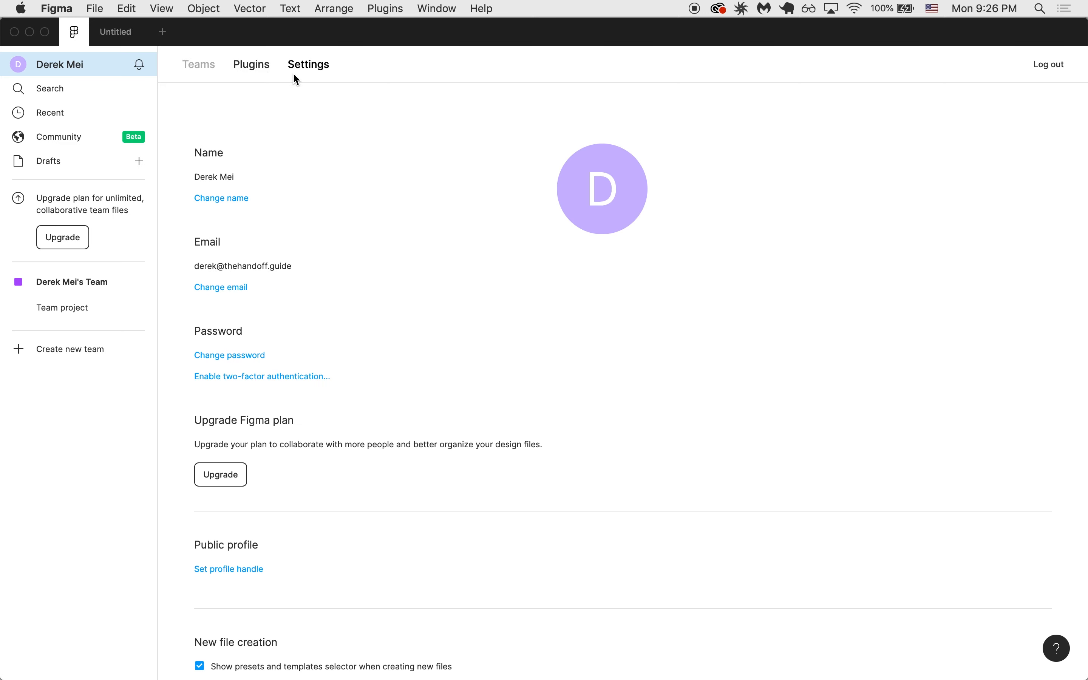
scroll(392, 213, "down", 8)
scroll(392, 214, "up", 8)
View the account's Plugins and Teams pages, and open the existing team's workspace
left_click(254, 65)
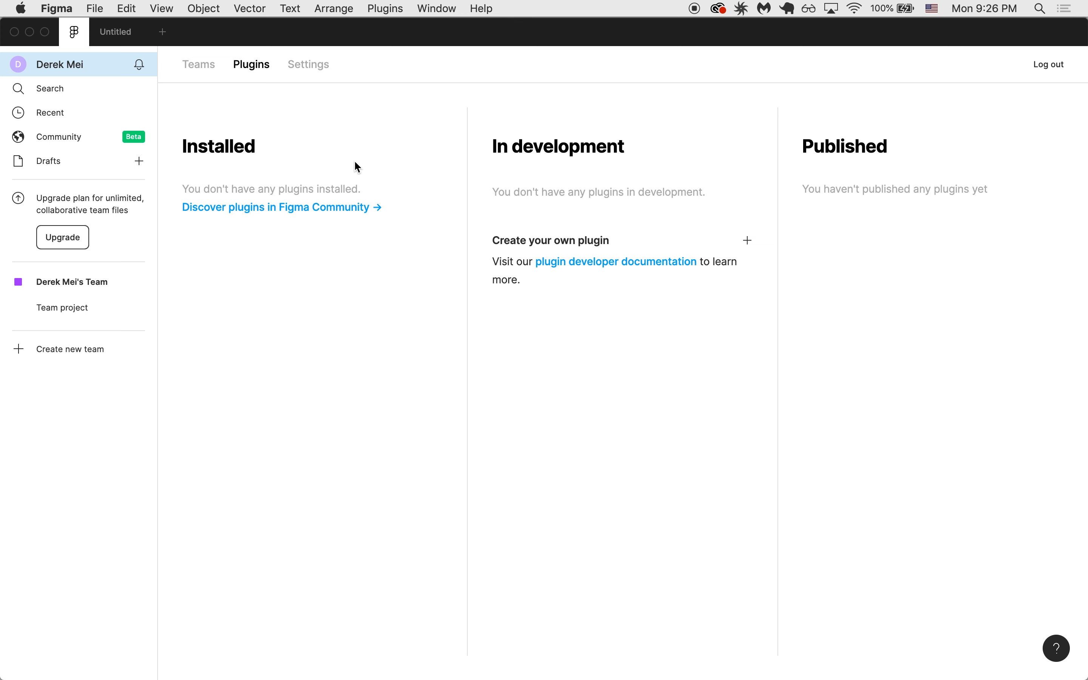
left_click(200, 74)
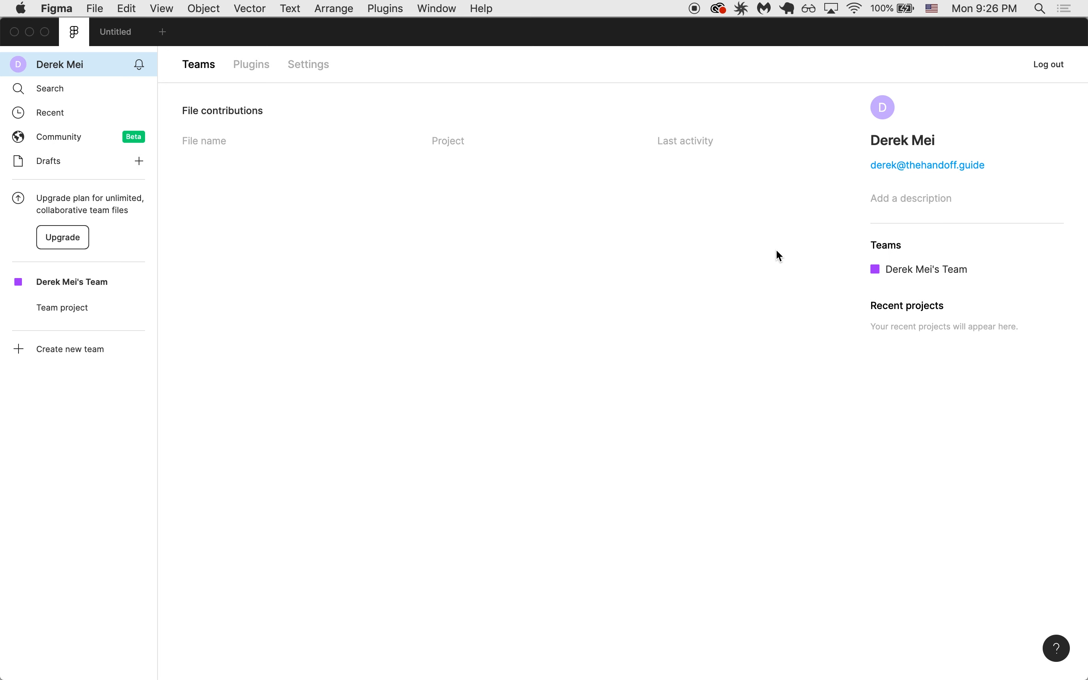
left_click(81, 283)
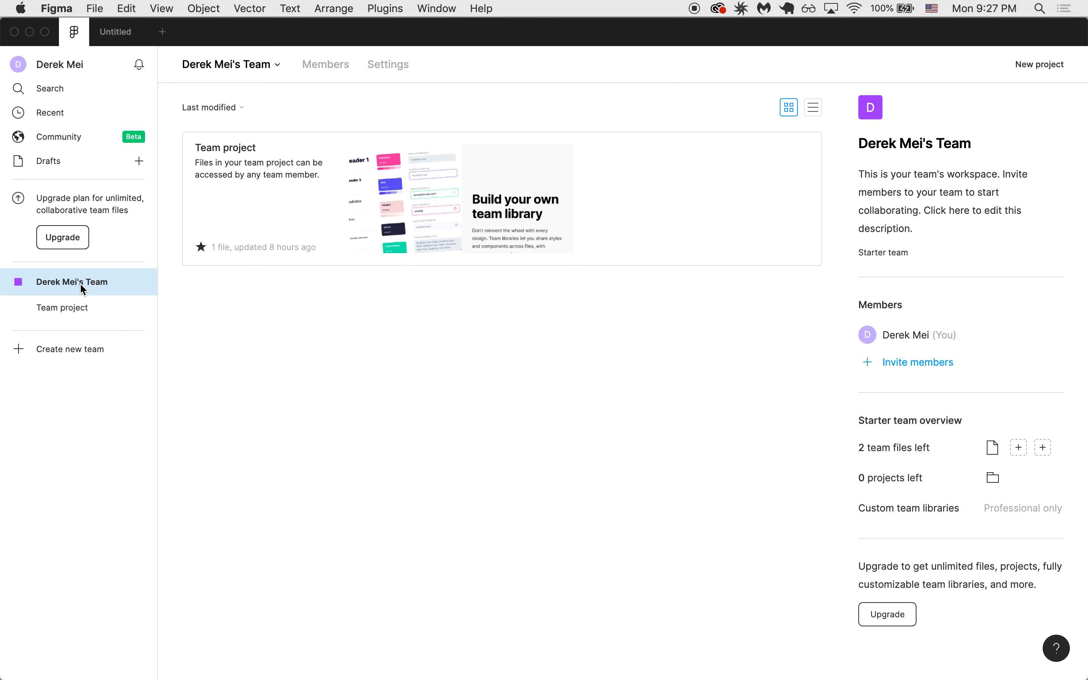
View the team project, the search page and the recently viewed files, selecting individual file thumbnails such as Wireframing in Figma
left_click(82, 306)
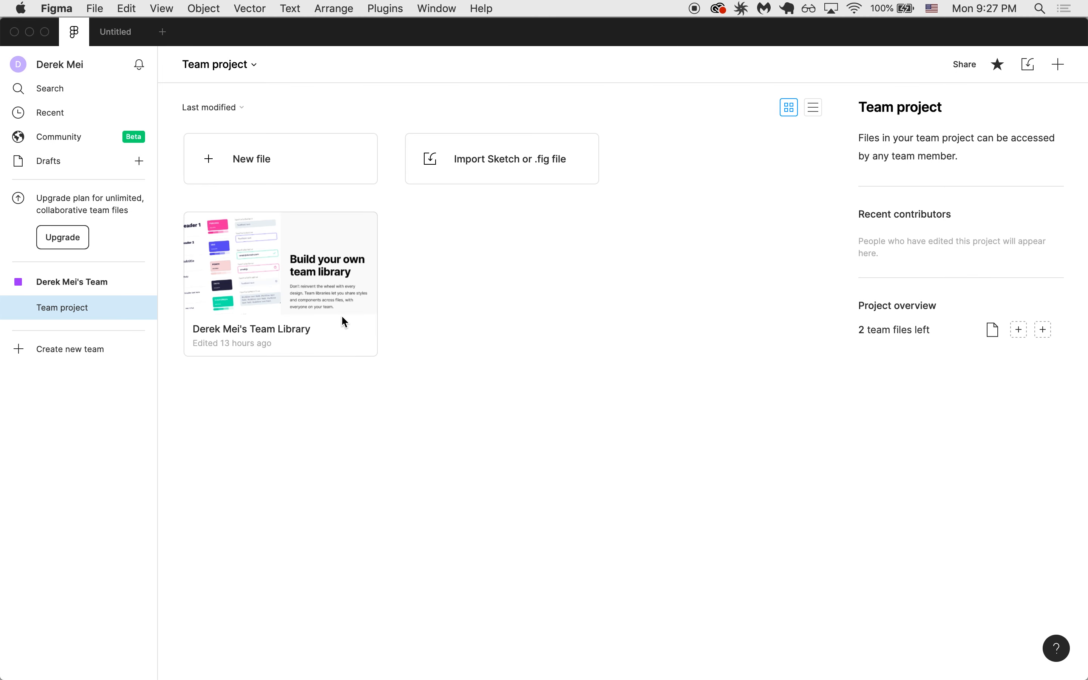
left_click(94, 92)
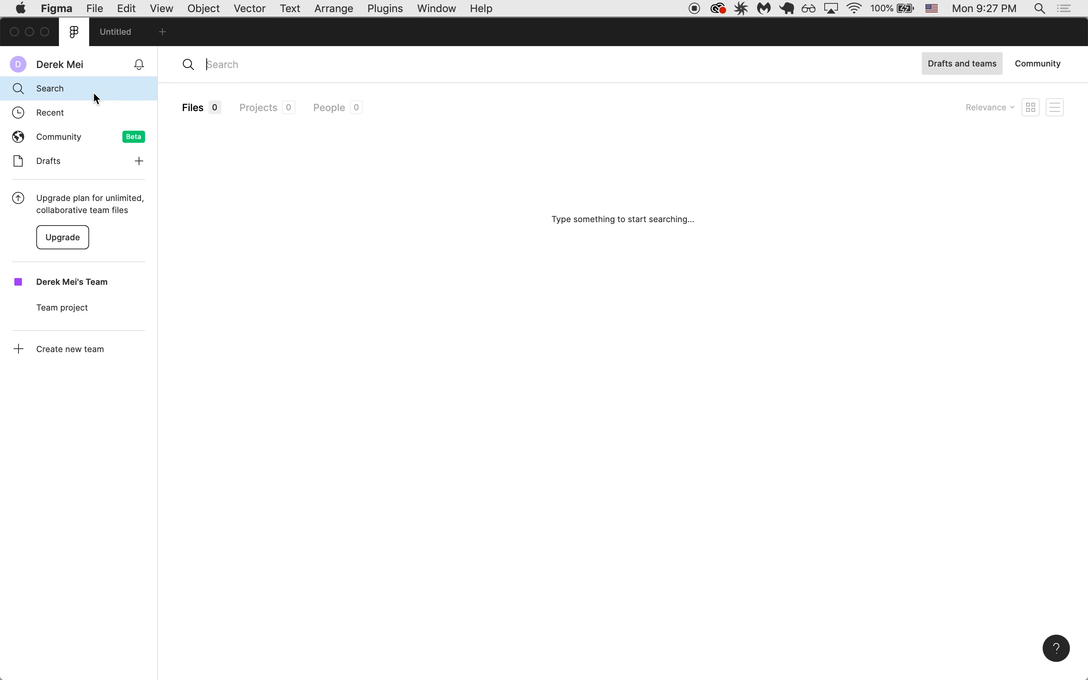
left_click(90, 110)
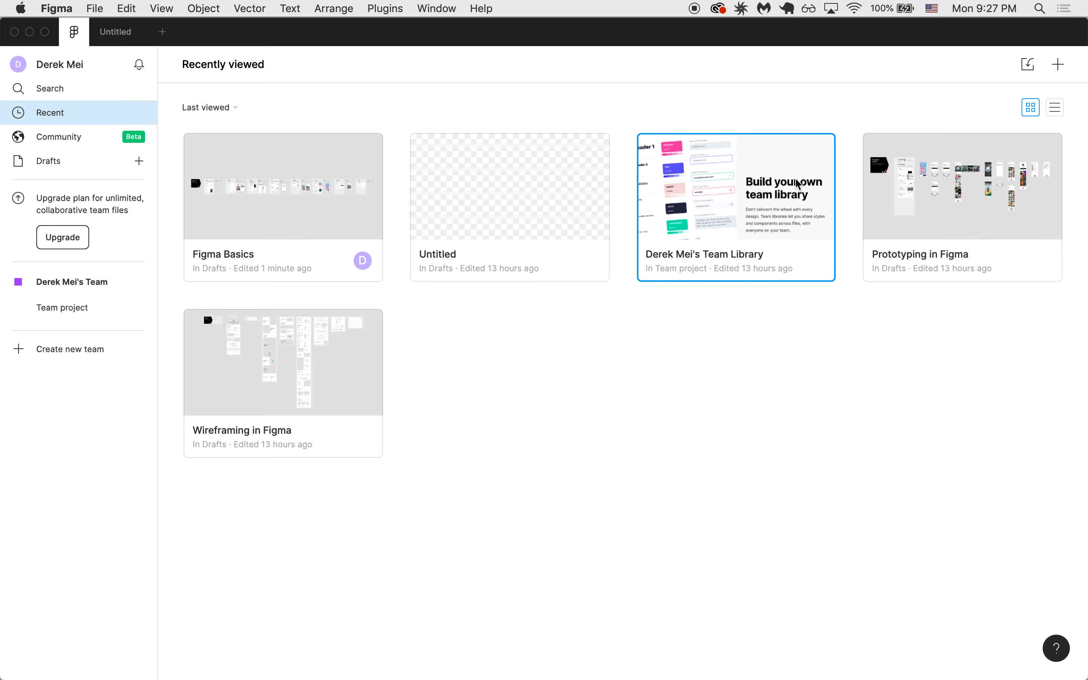
left_click(359, 392)
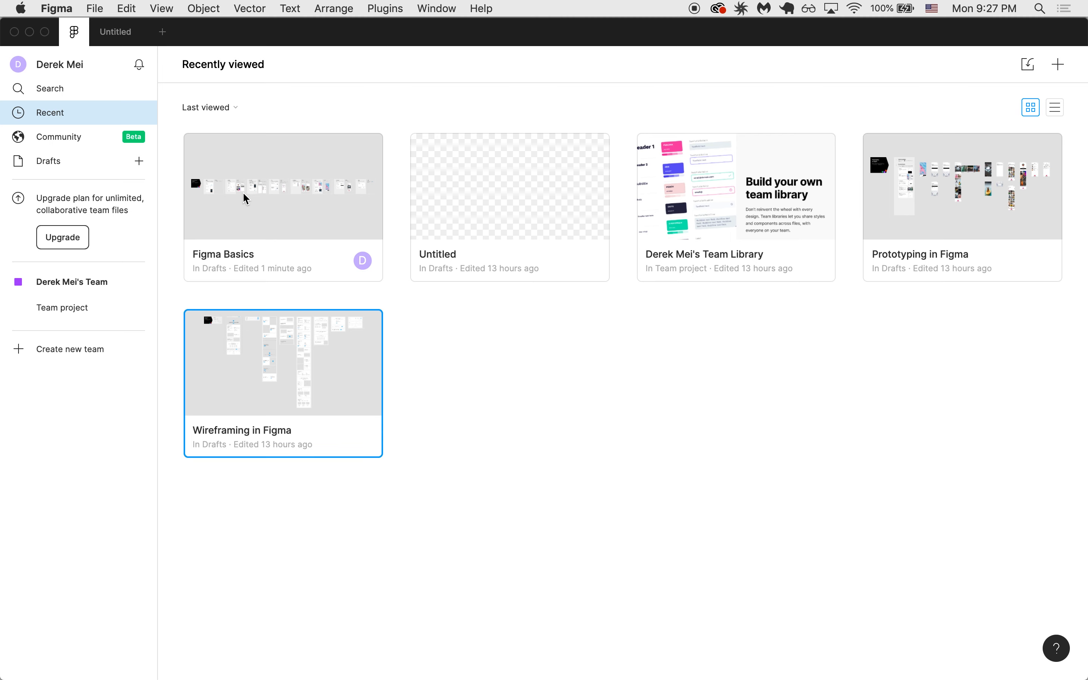
left_click(673, 229)
left_click(927, 184)
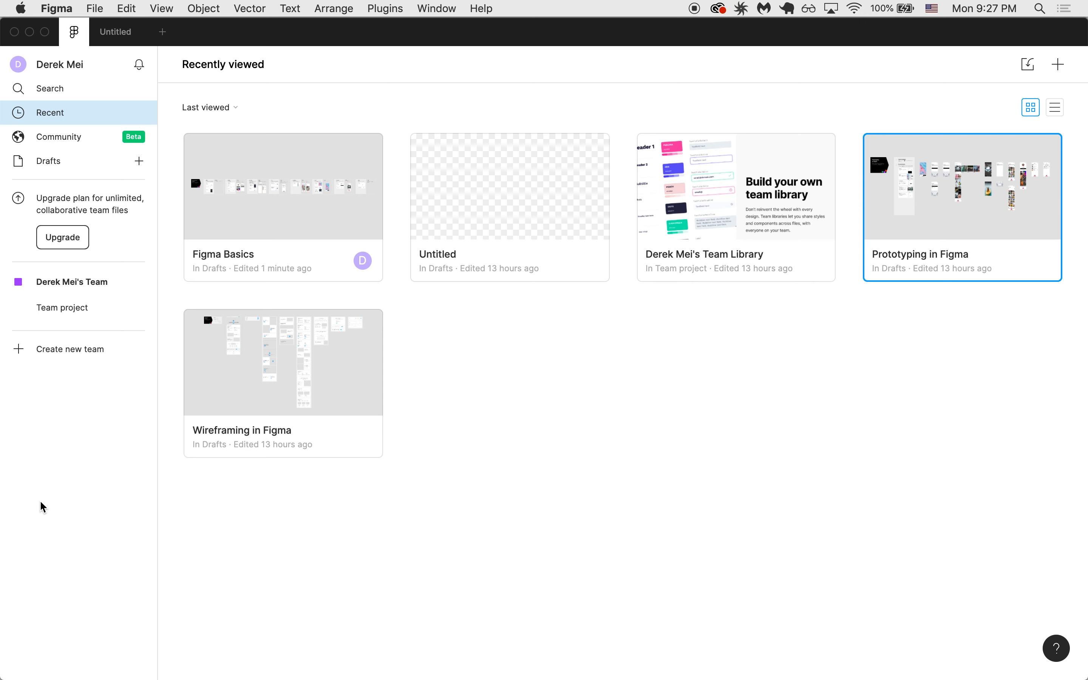
left_click(268, 387)
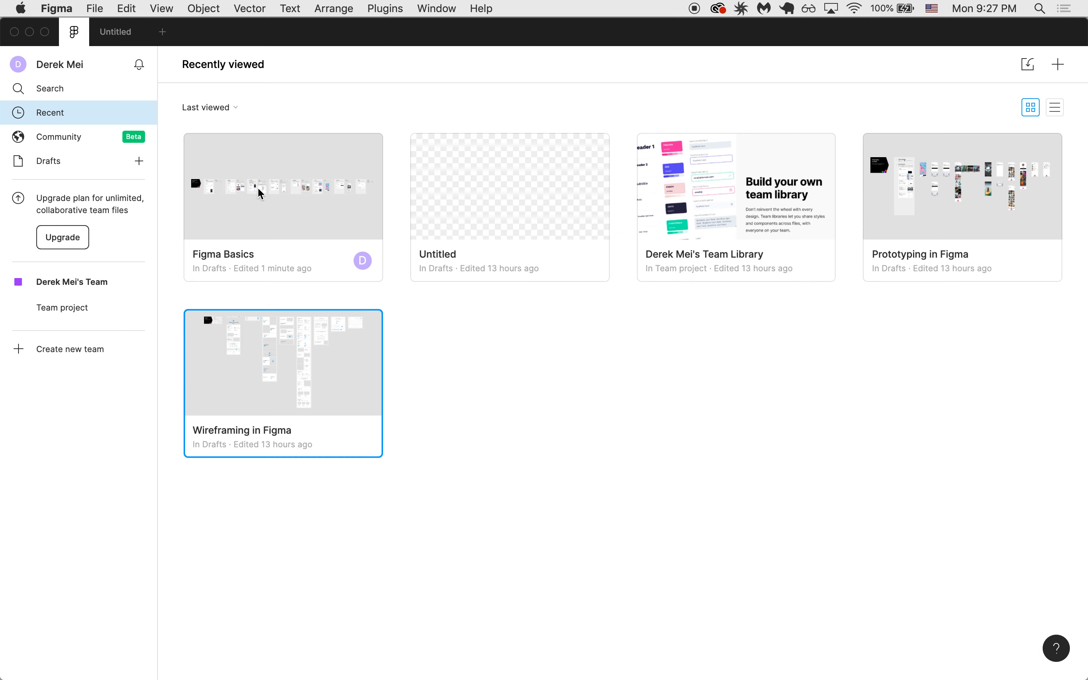
Check the sort options for the recently viewed files and compare the list view with the grid view
left_click(222, 108)
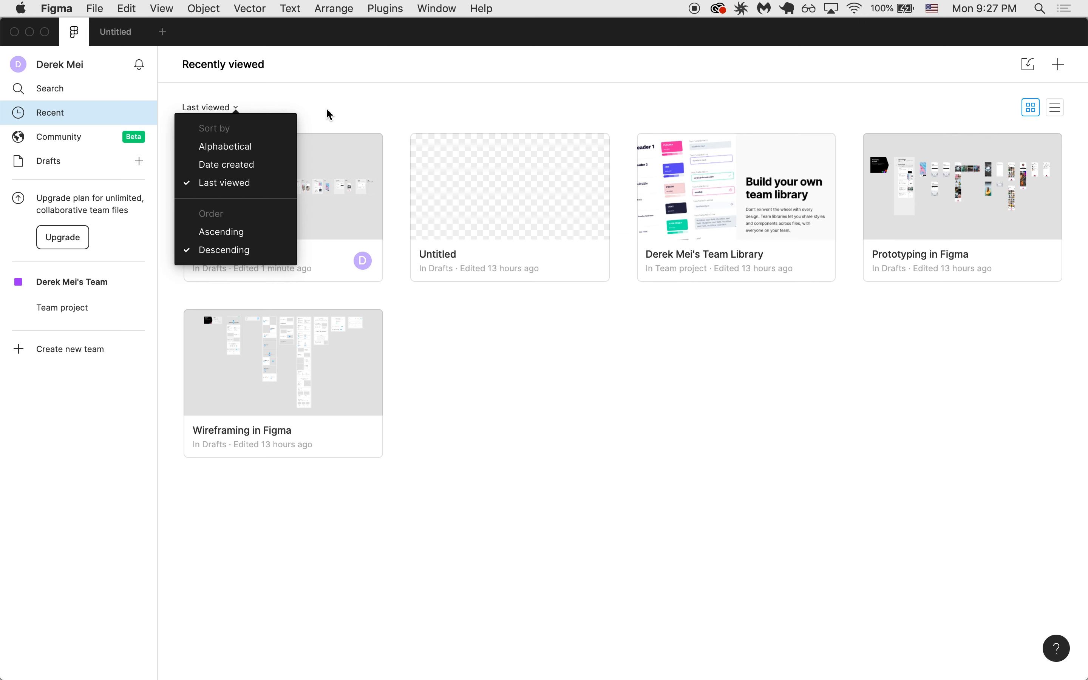
left_click(325, 119)
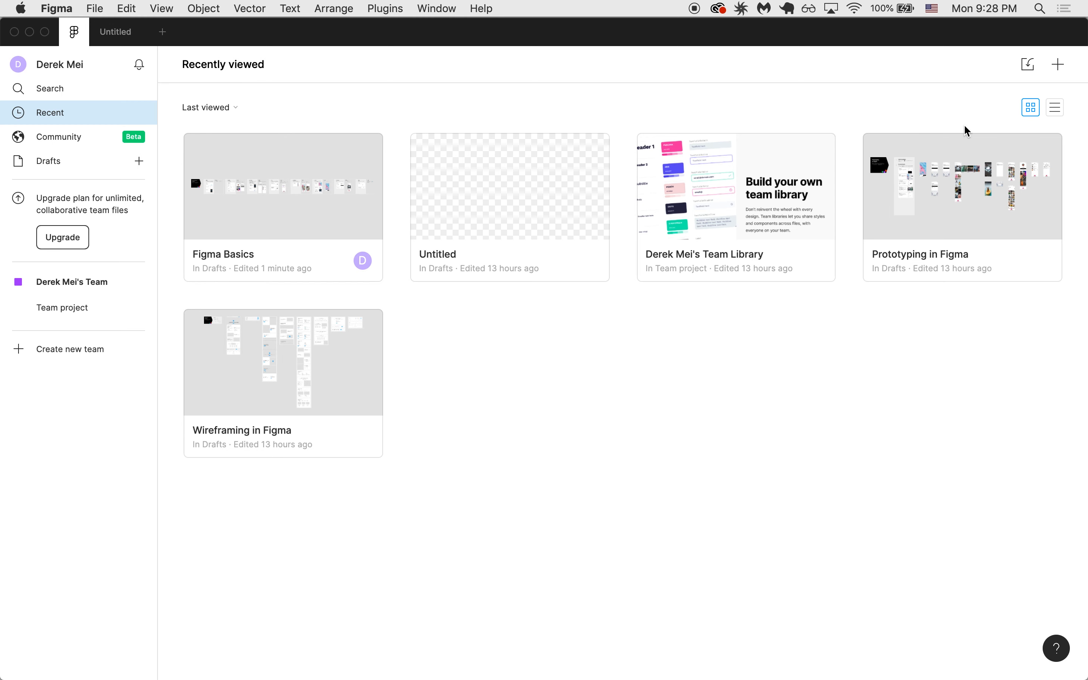
left_click(1058, 109)
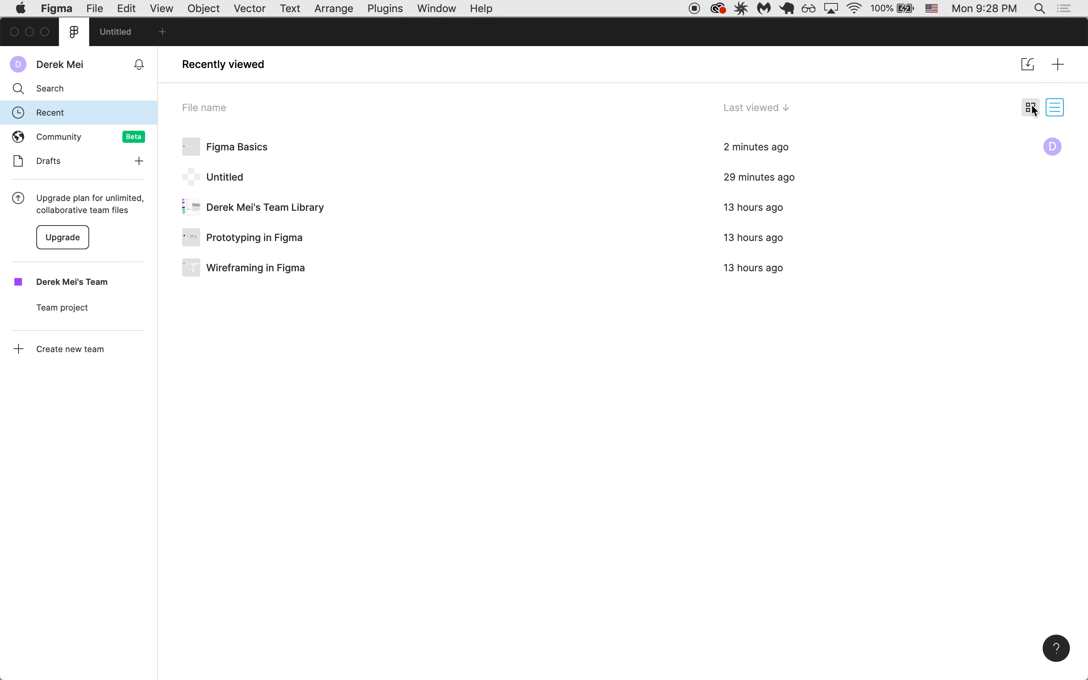
left_click(1030, 106)
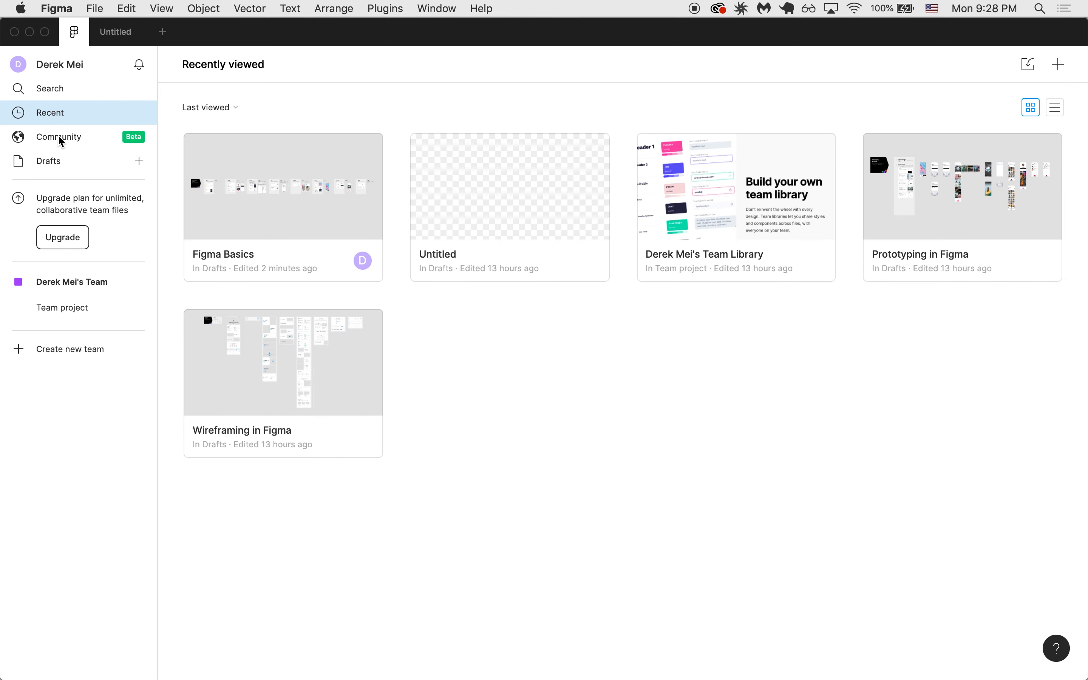
Look through the Search, Community and Recent pages, ending on the Drafts page
left_click(53, 90)
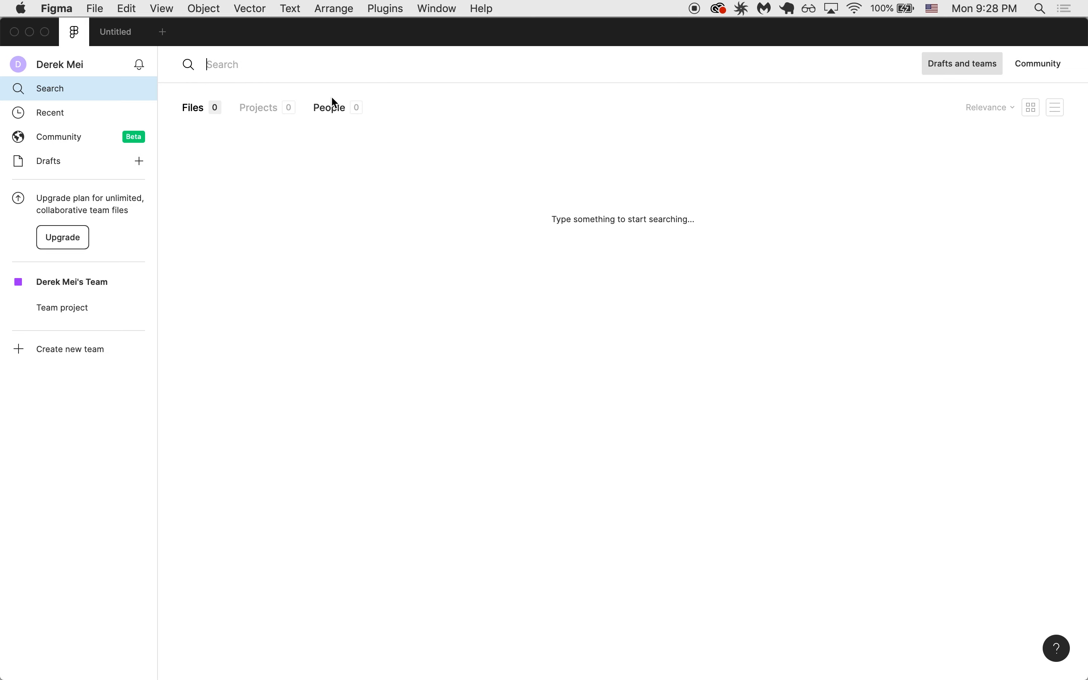
left_click(58, 135)
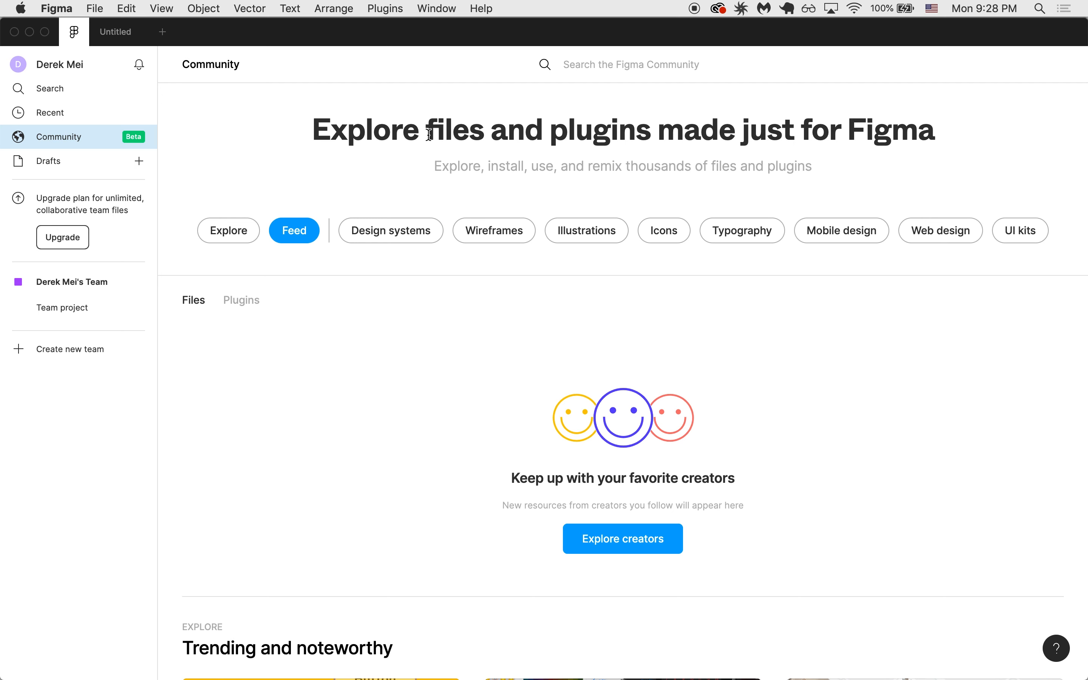
left_click(64, 163)
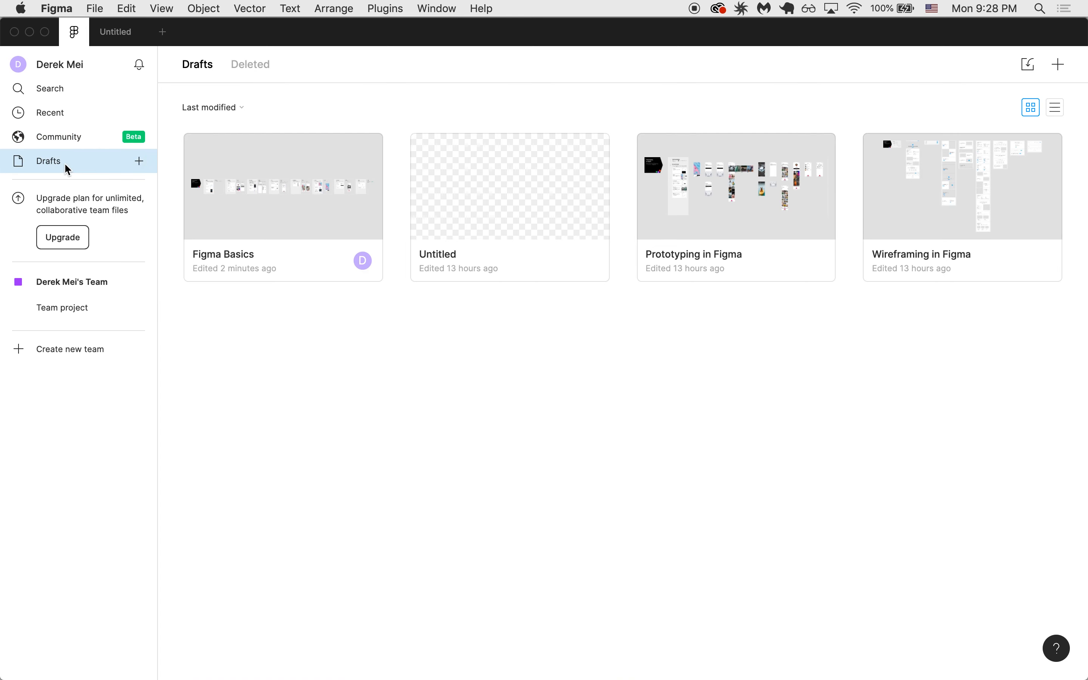
left_click(68, 117)
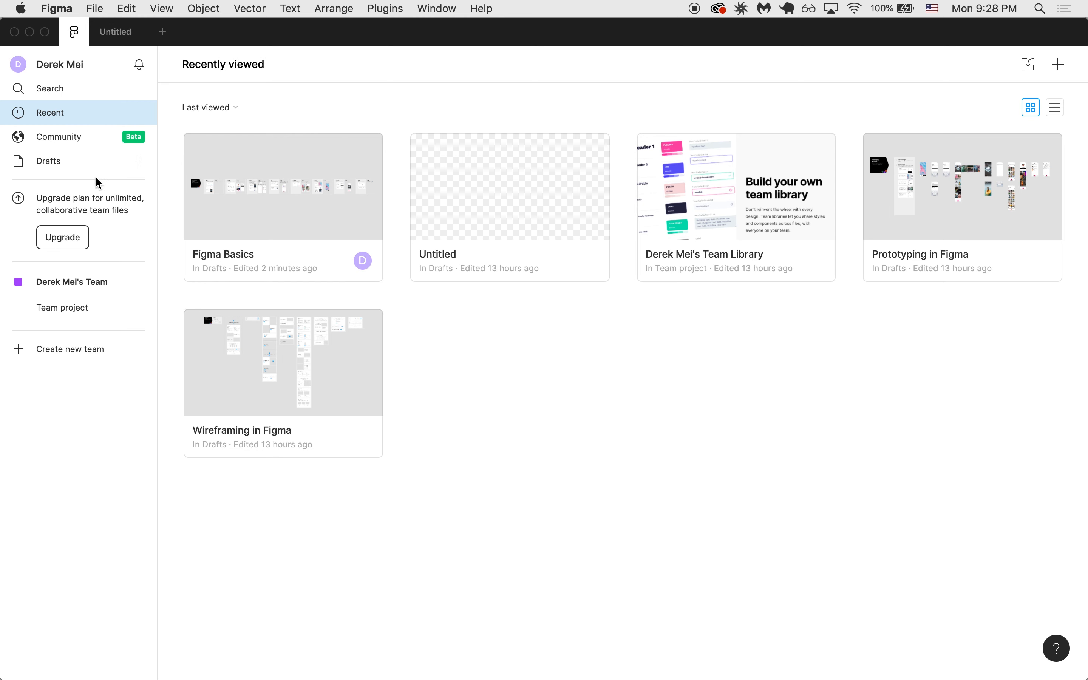
left_click(55, 166)
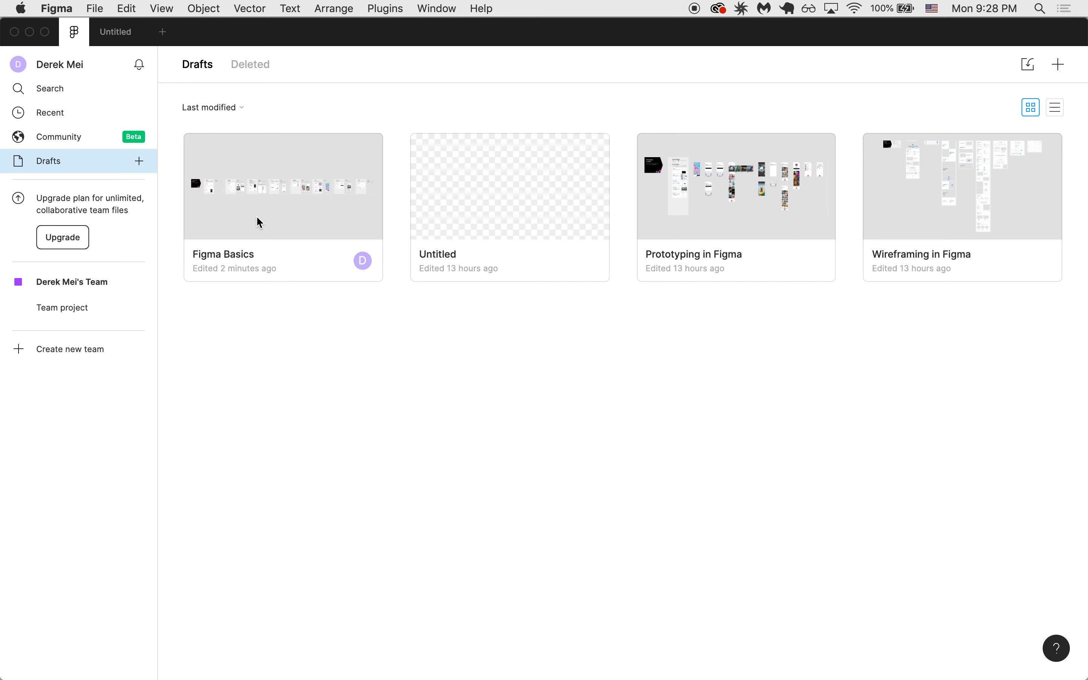
Review the sharing options of the Figma Basics draft and close them without sending an invite
right_click(265, 206)
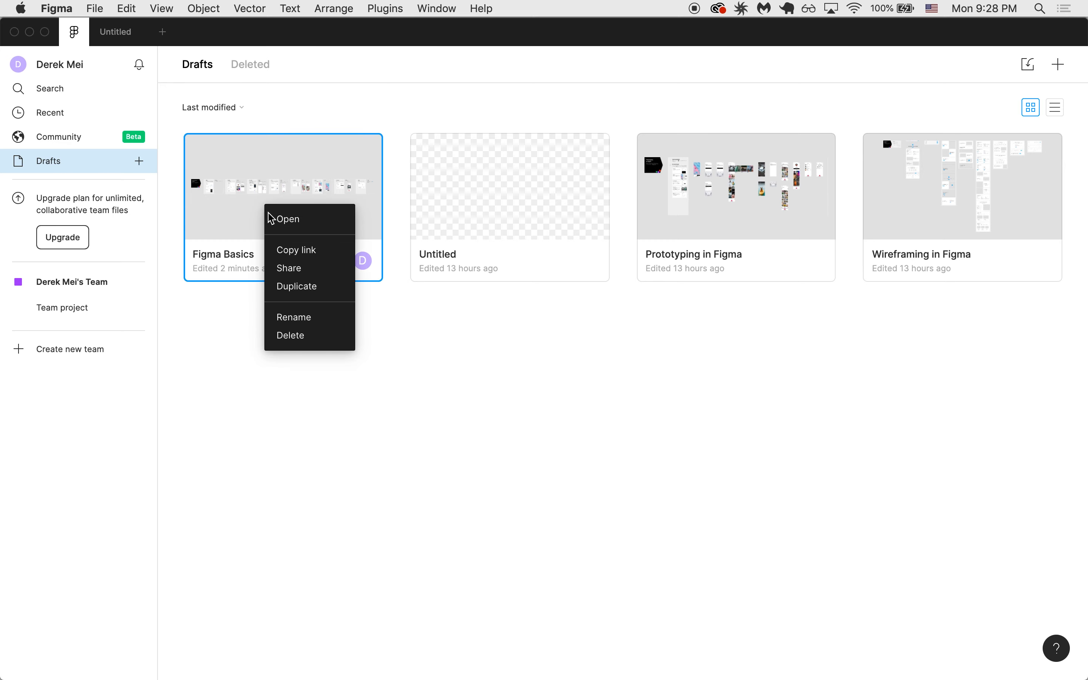
left_click(307, 272)
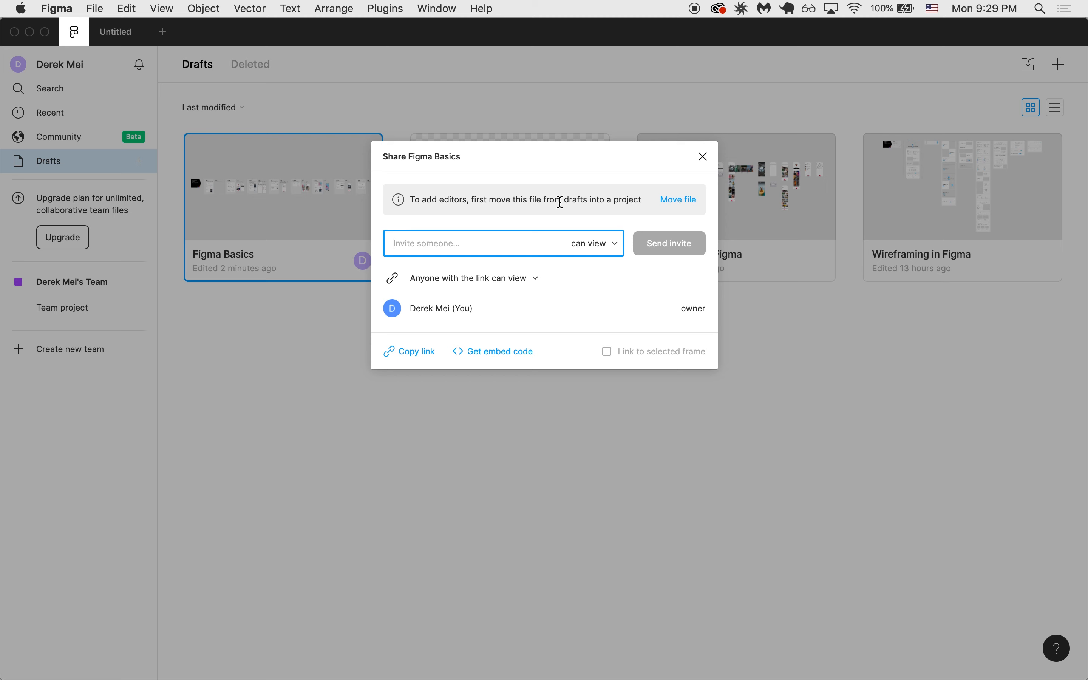
left_click(698, 156)
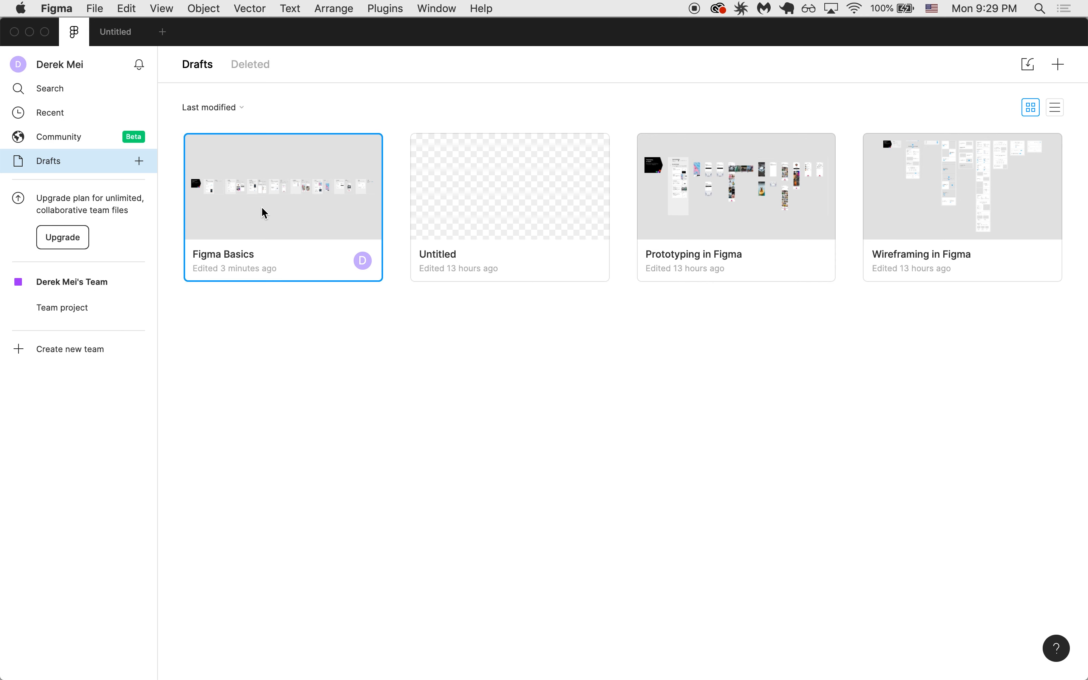
Delete the Untitled file from the recently viewed files
left_click(64, 112)
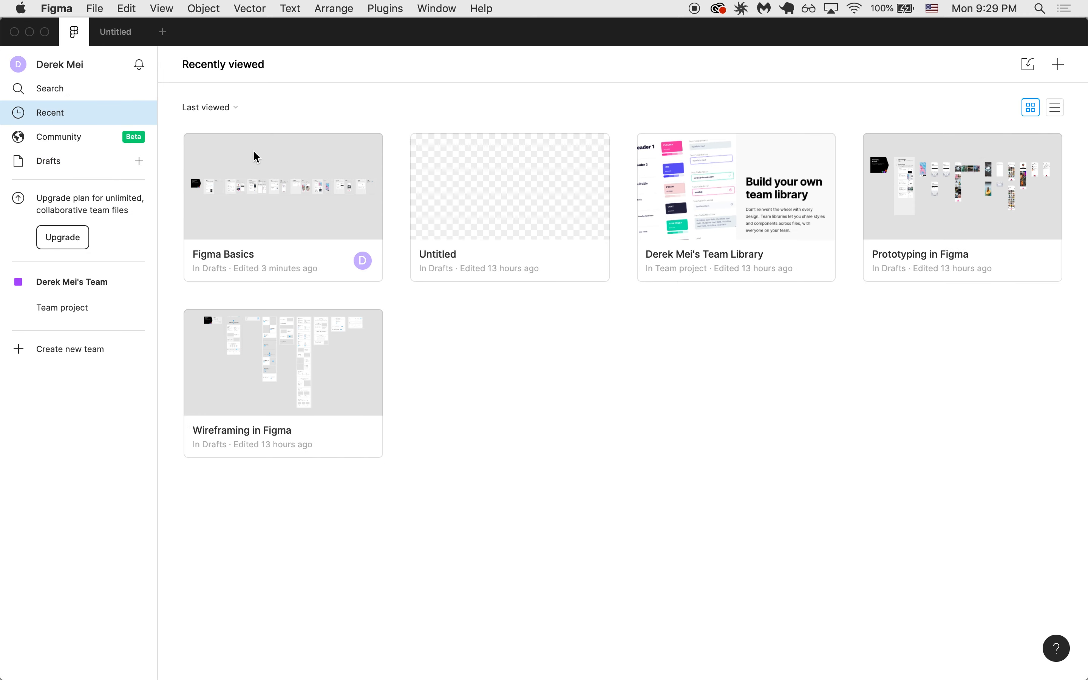
right_click(493, 168)
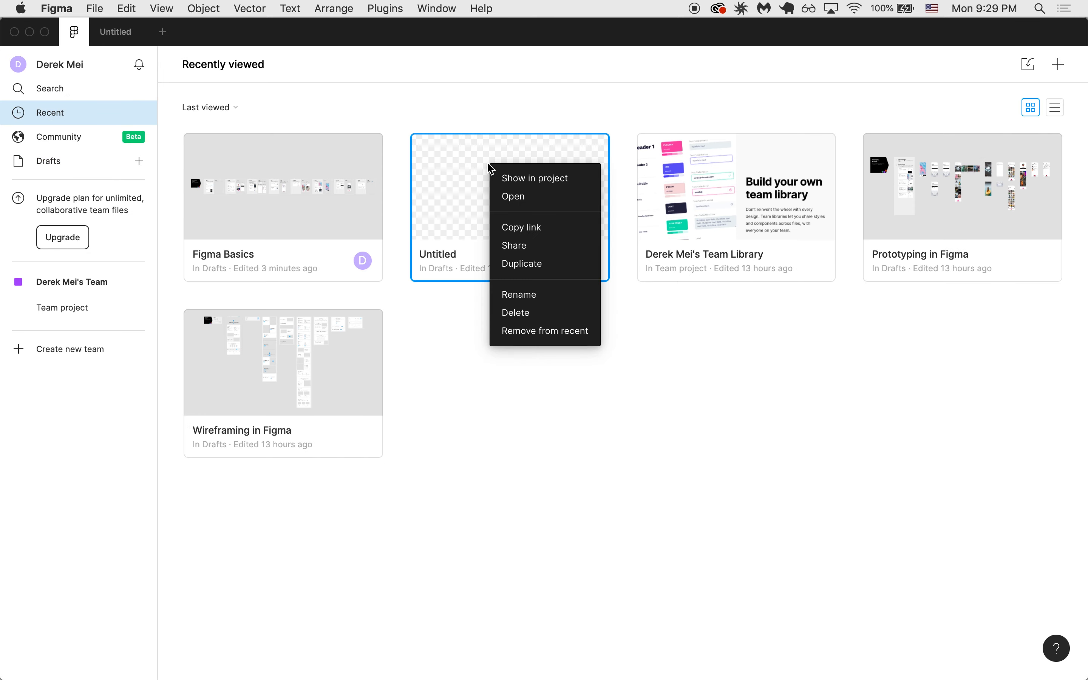
left_click(524, 314)
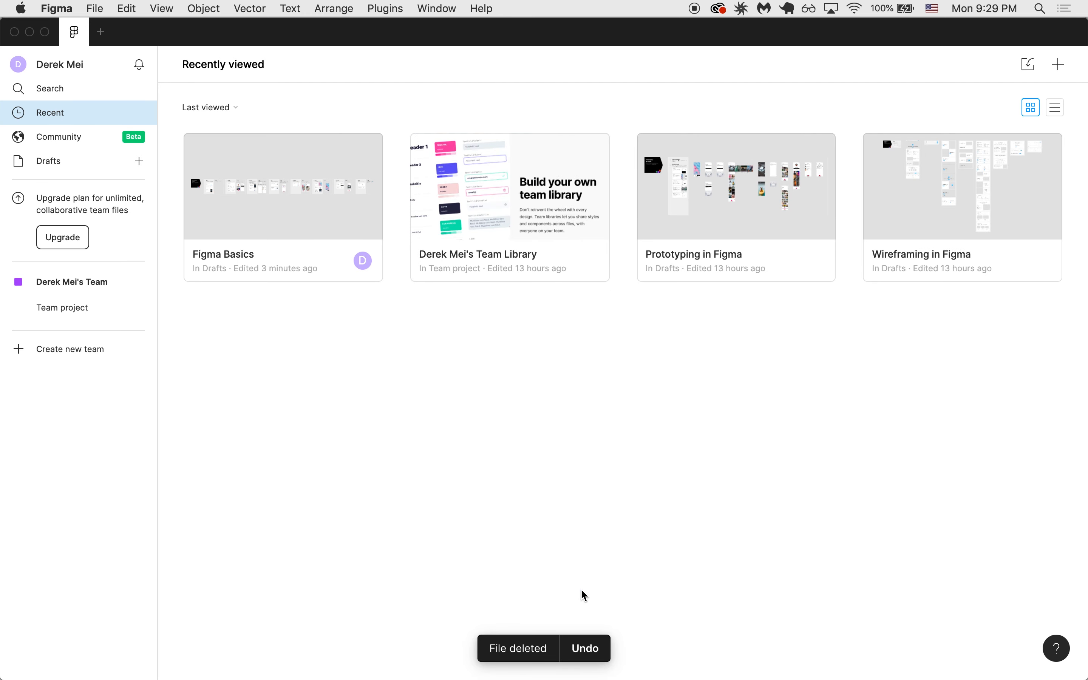
Browse the new-file templates, create a file in Drafts from the Blank canvas preset, and dismiss the suggestion to move it
left_click(1060, 66)
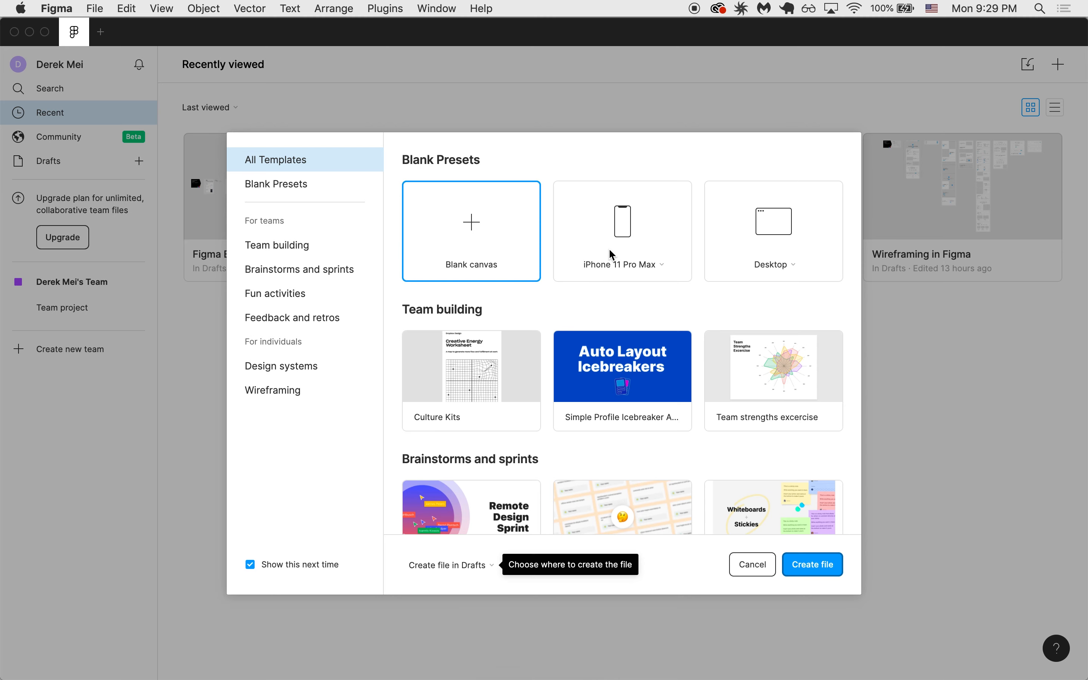
scroll(471, 216, "down", 10)
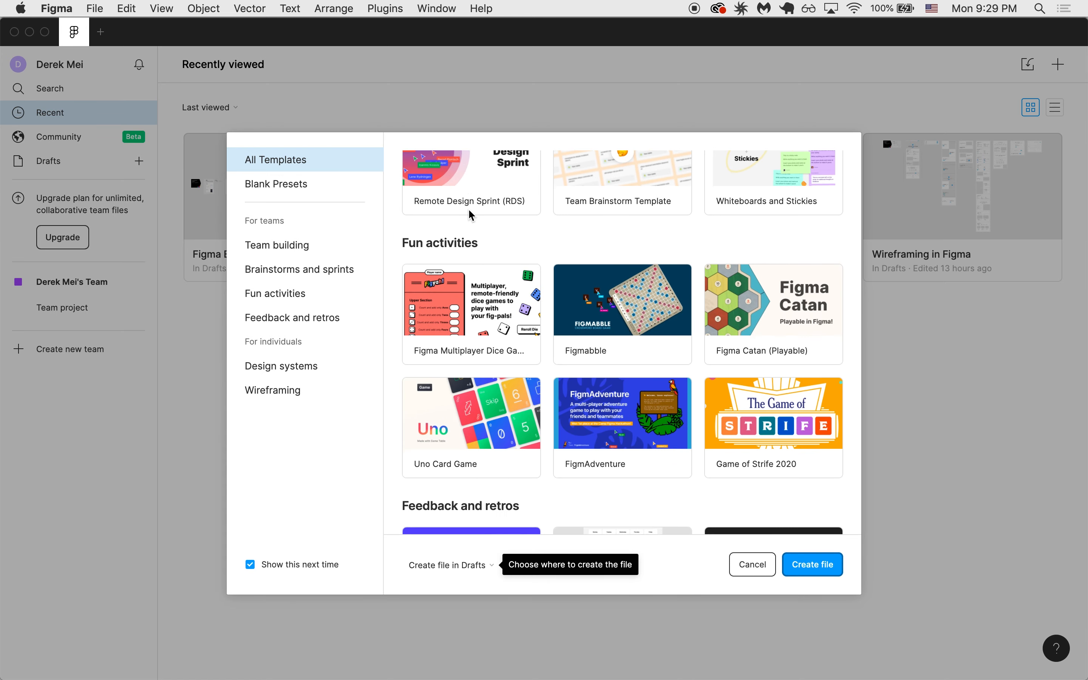
scroll(471, 215, "down", 3)
scroll(499, 297, "up", 4)
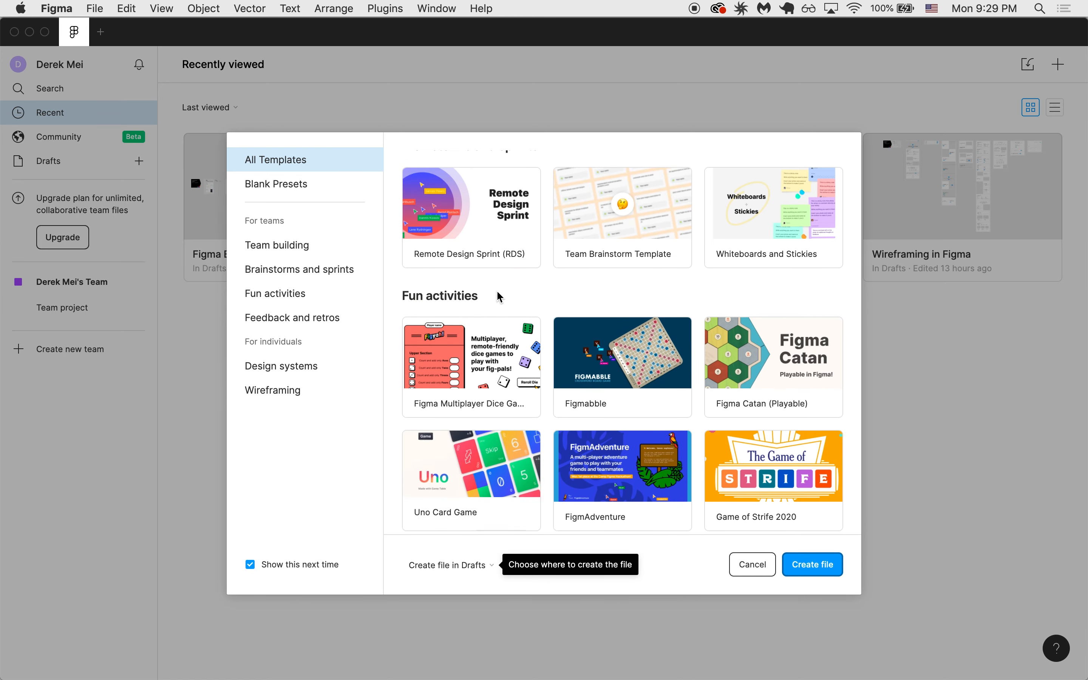
scroll(500, 297, "up", 4)
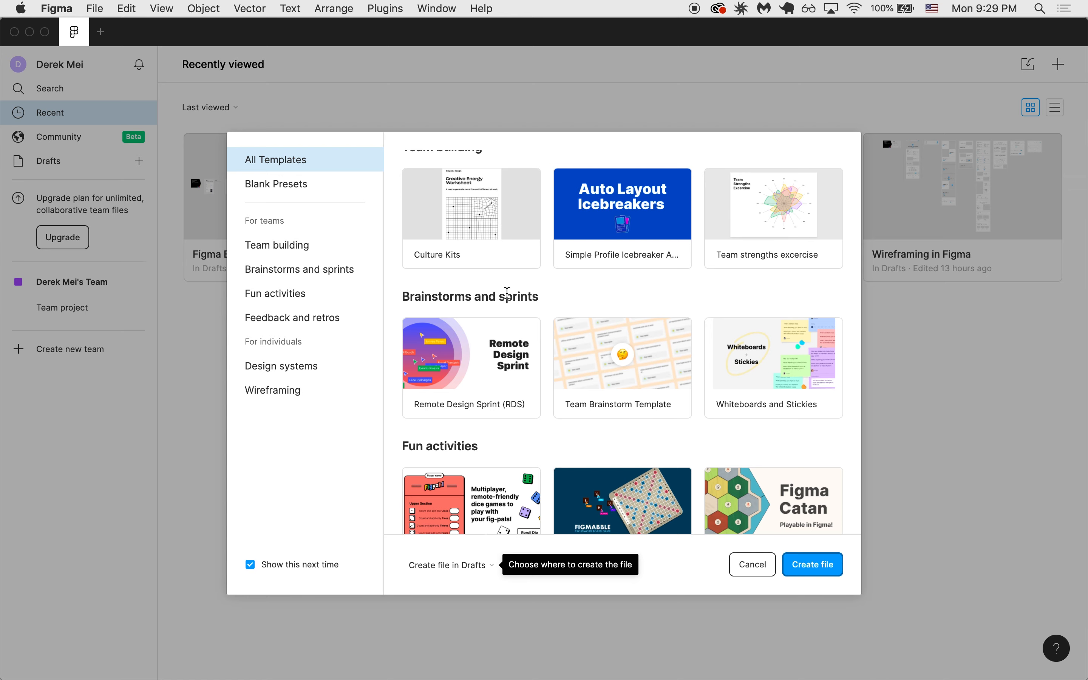
scroll(507, 294, "down", 5)
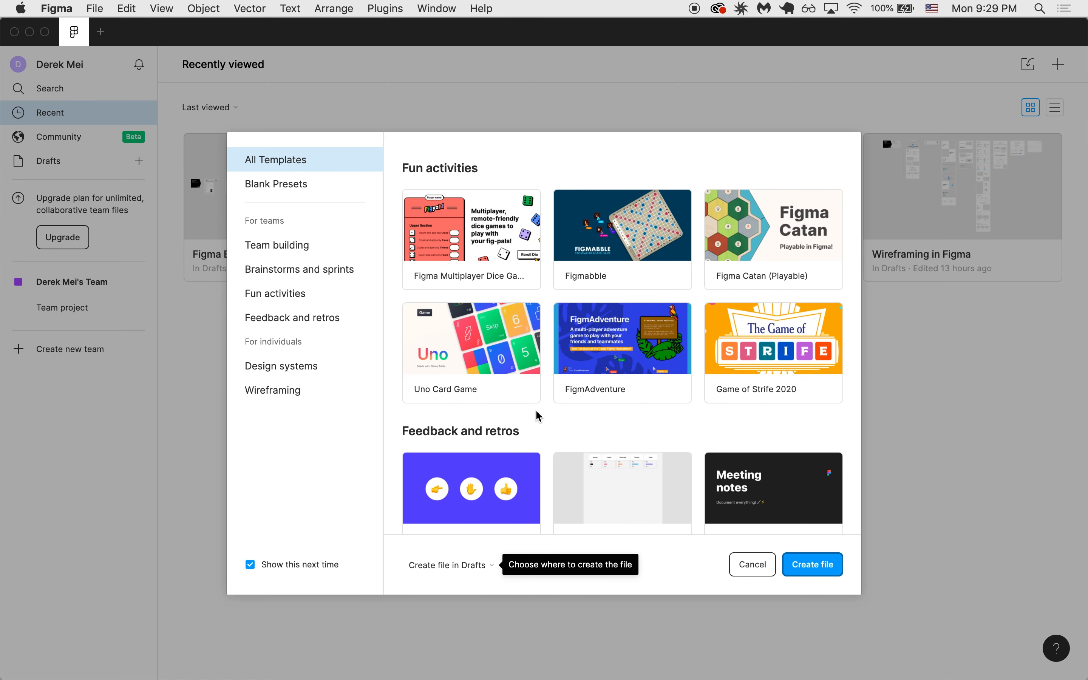
scroll(539, 416, "down", 7)
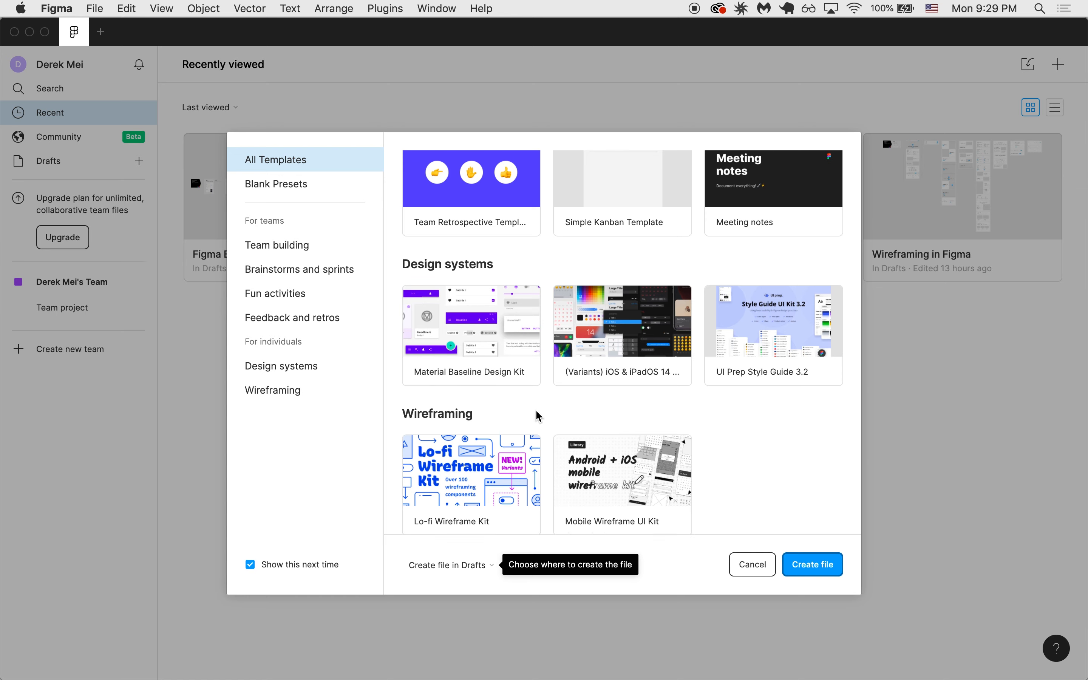
scroll(539, 416, "up", 12)
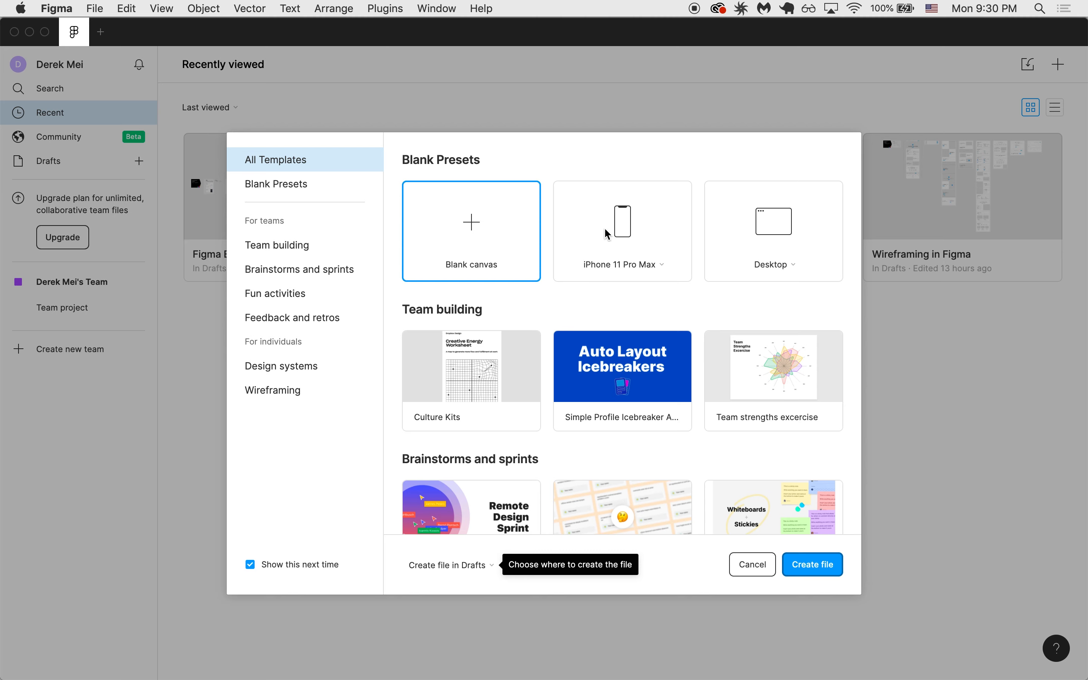
left_click(474, 234)
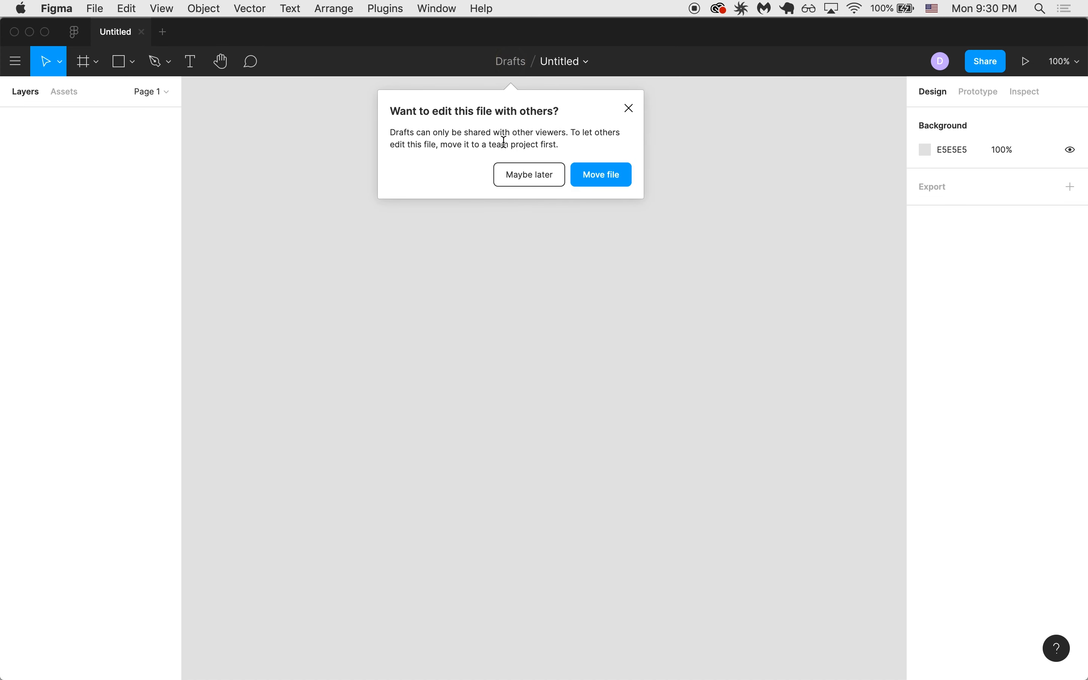
left_click(633, 111)
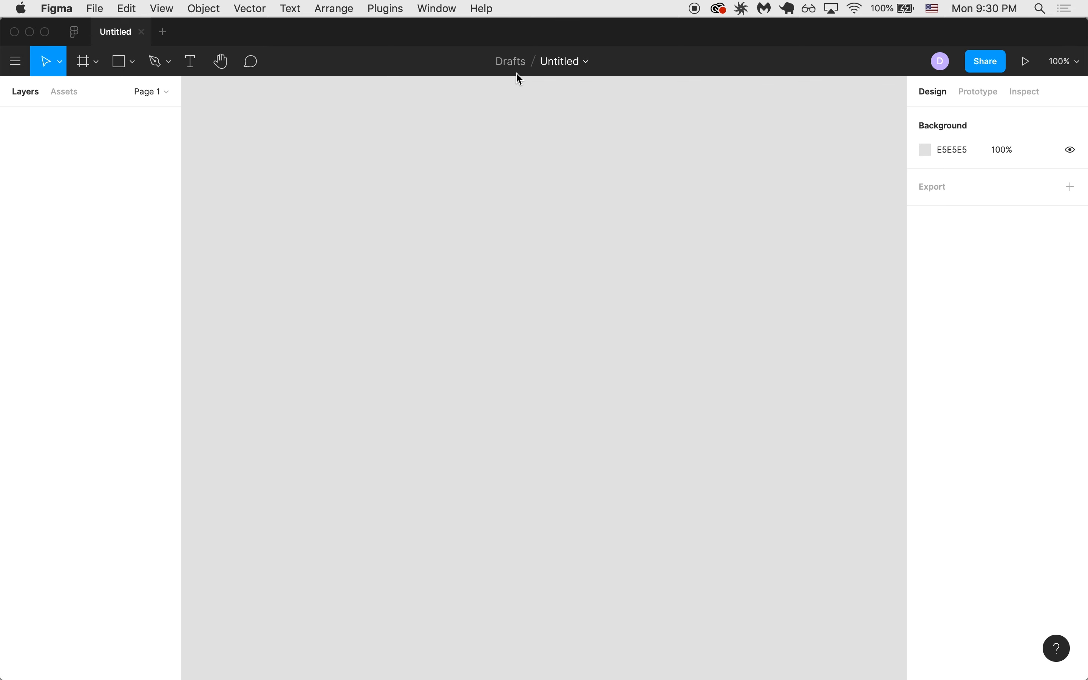
Open the new Untitled file's name for editing in the editor and again among the recently viewed files
double_click(563, 63)
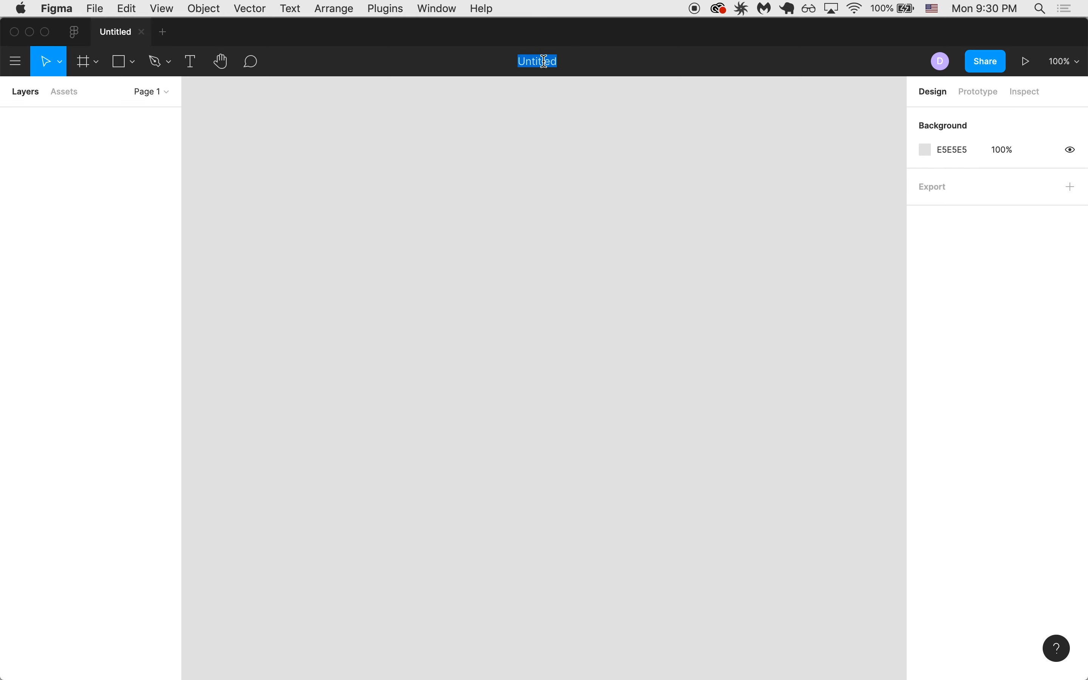
left_click(71, 28)
right_click(298, 179)
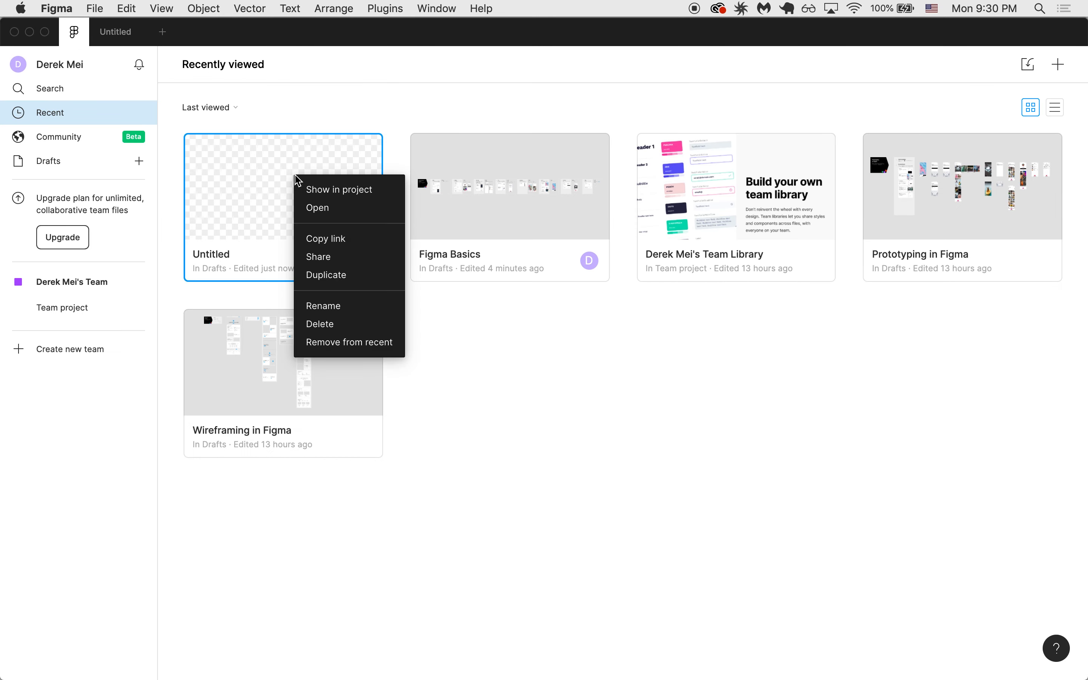
left_click(322, 303)
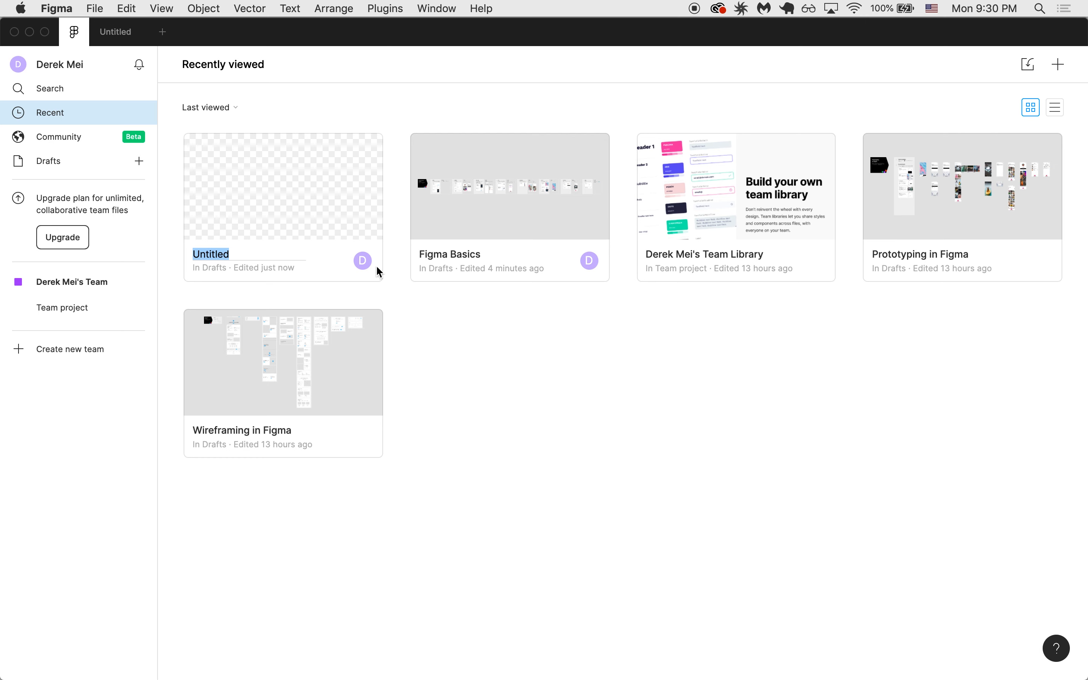
left_click(451, 321)
Return to the Untitled file and look through the main menu's view, file and edit commands, closing it without choosing any
left_click(118, 38)
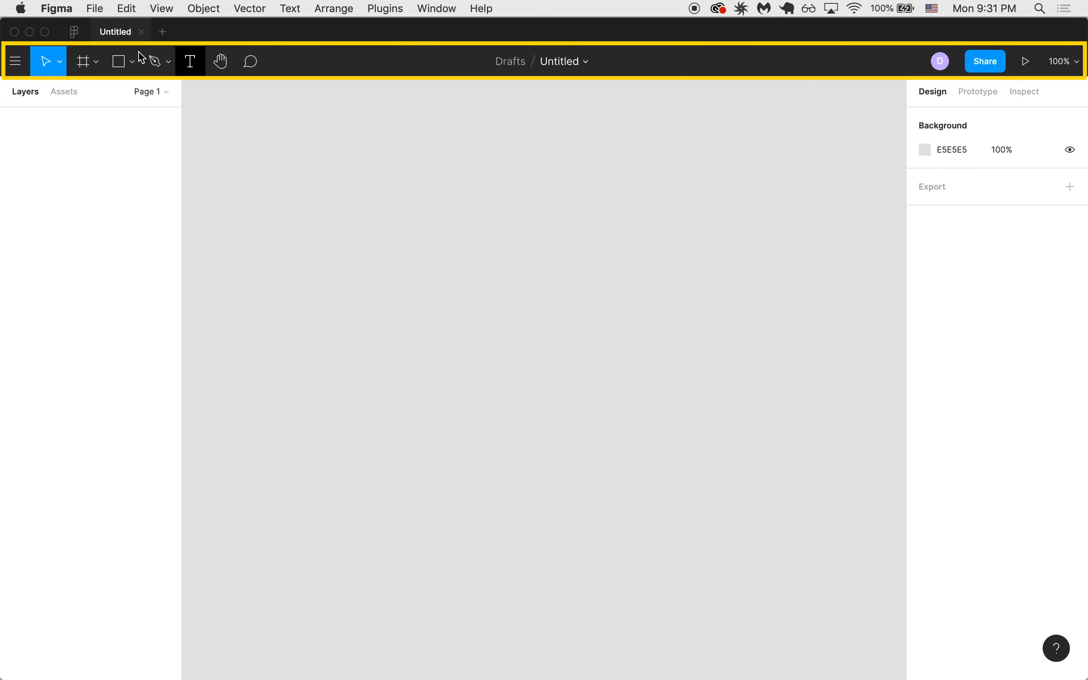
left_click(16, 63)
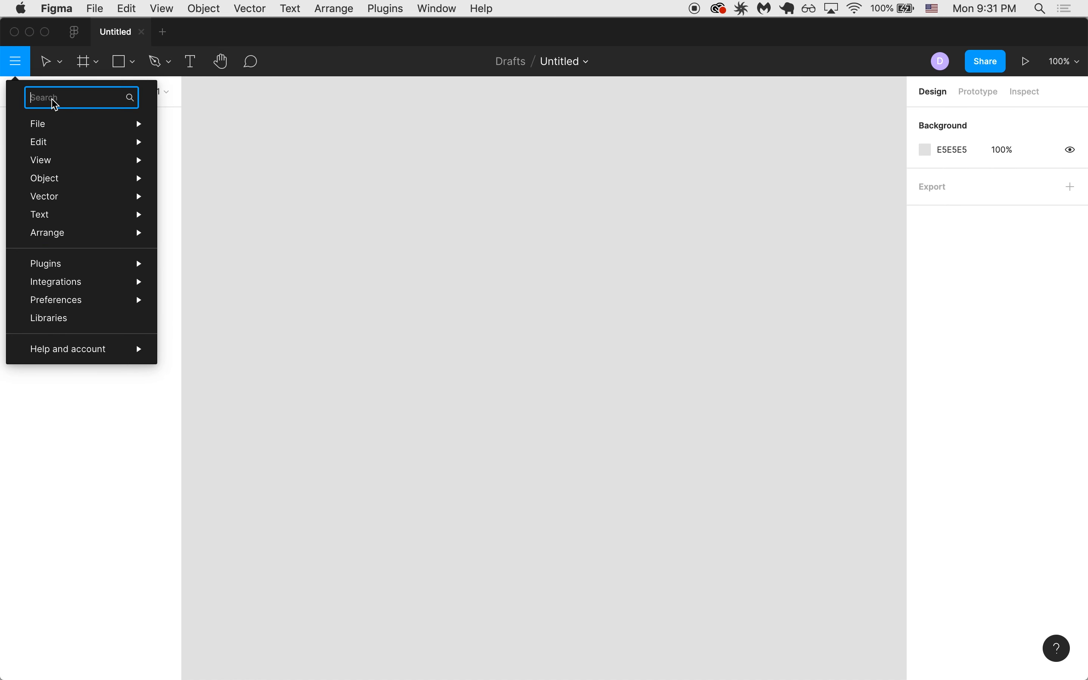
mouse_move(51, 155)
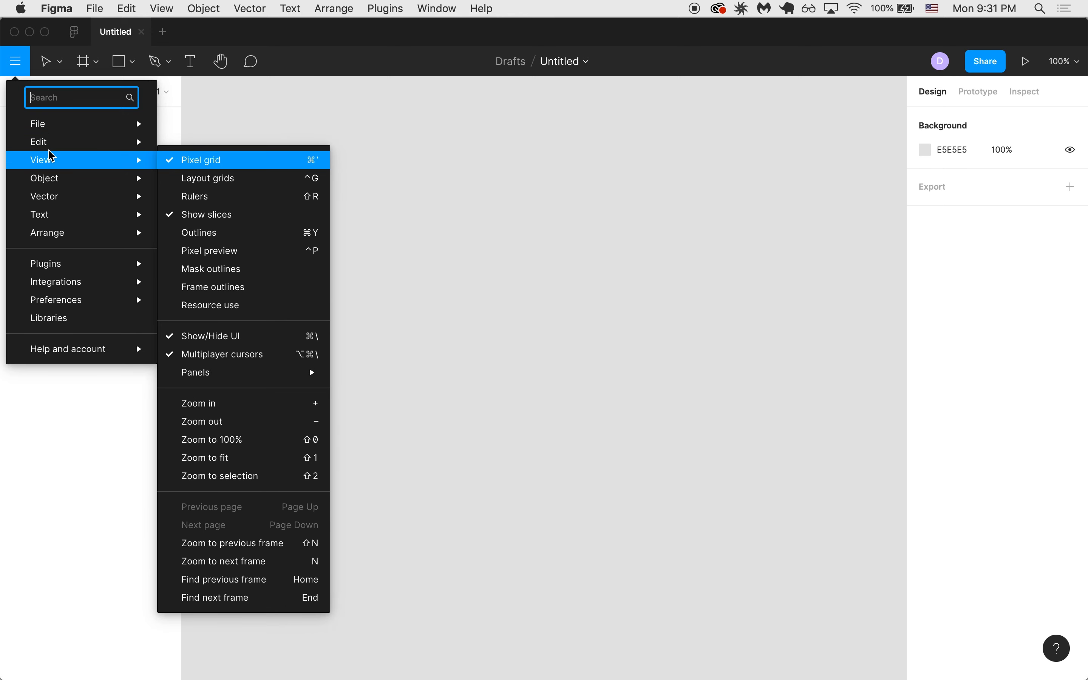
mouse_move(43, 219)
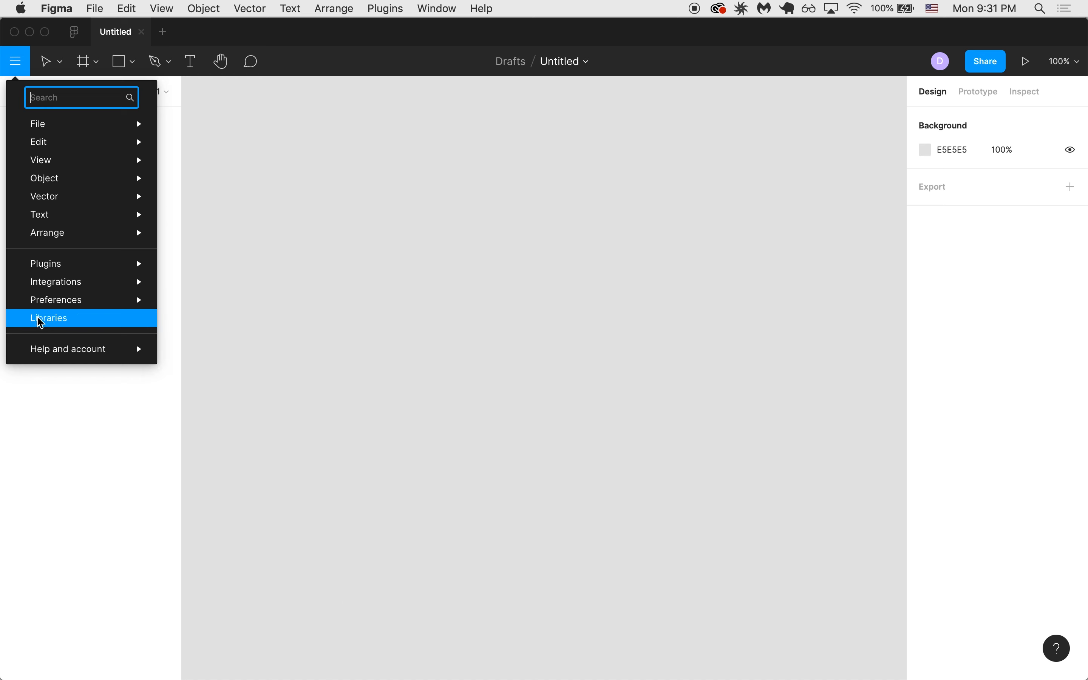
mouse_move(60, 123)
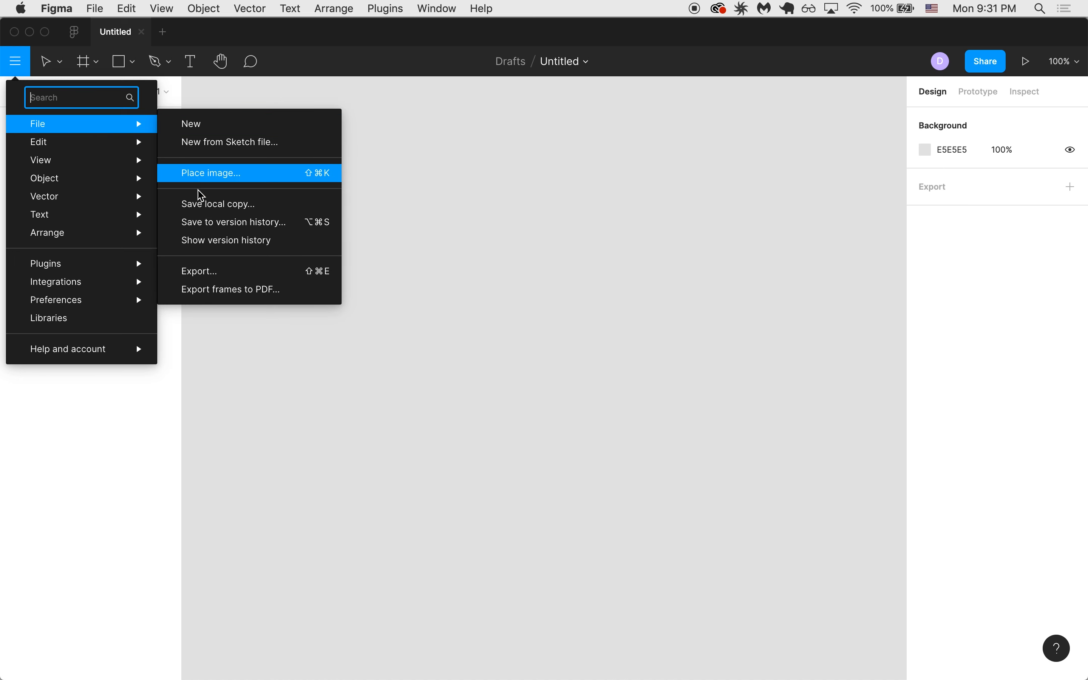
mouse_move(88, 149)
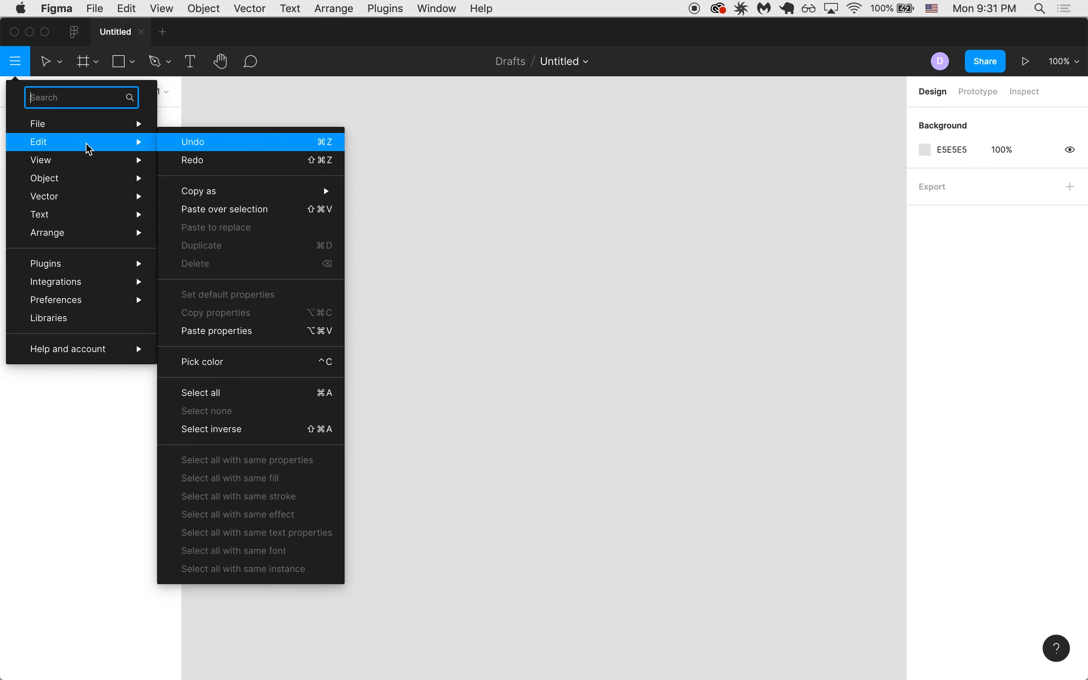
left_click(96, 456)
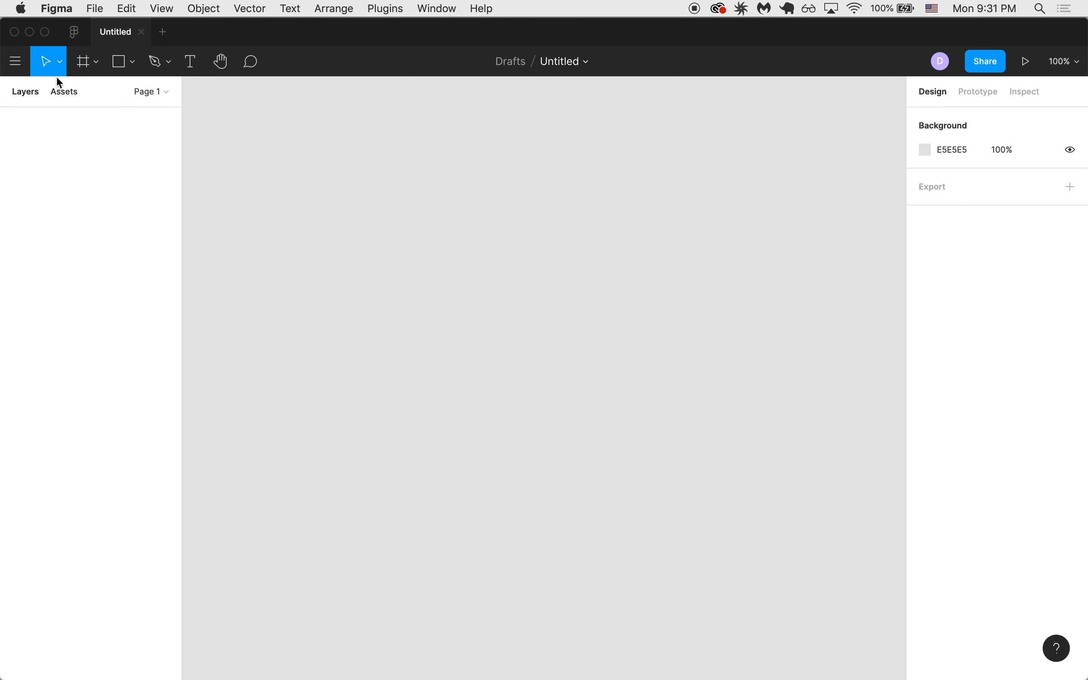
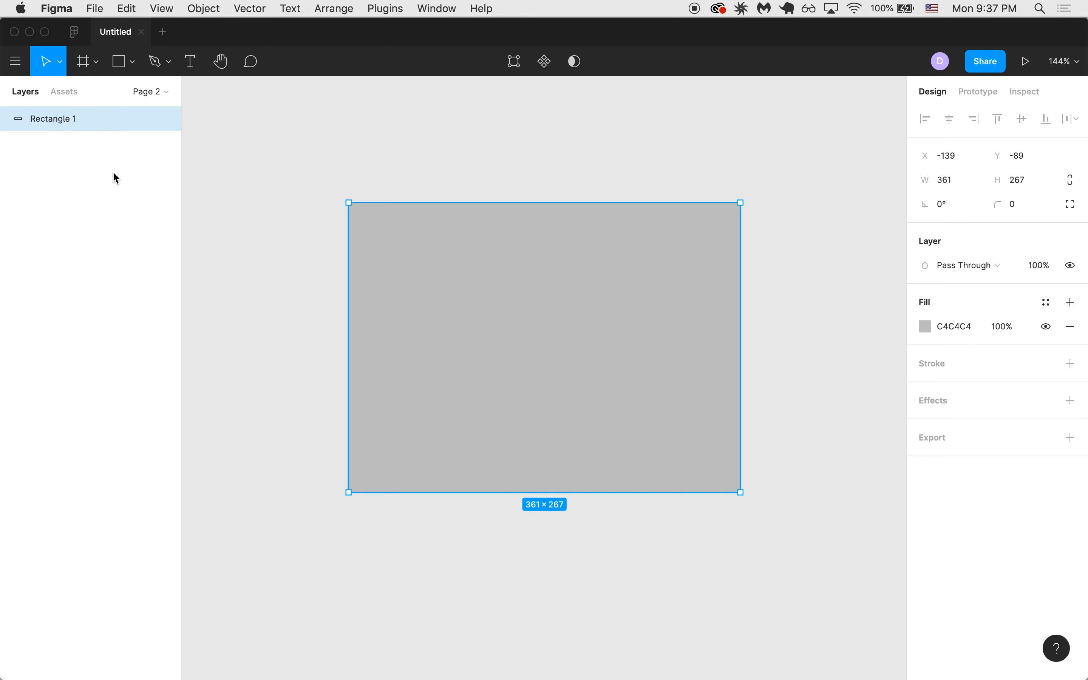
Draw an ellipse about 165 × 191 over the left part of the grey rectangle and deselect it
left_click_drag(302, 143, 815, 544)
left_click(815, 544)
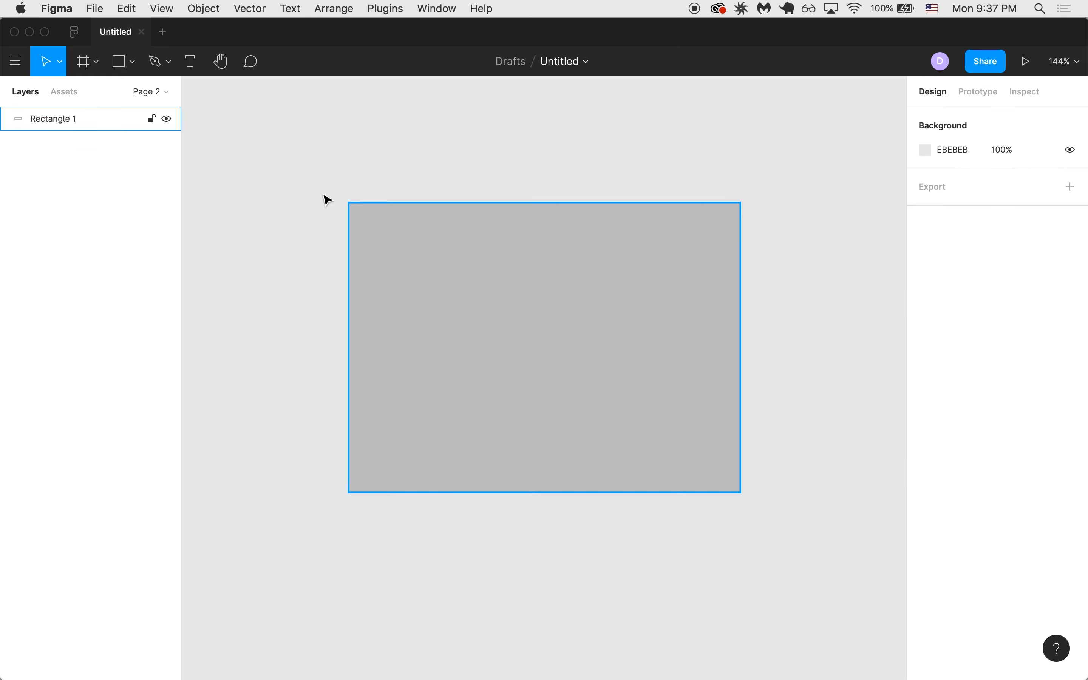
left_click(132, 62)
left_click(138, 148)
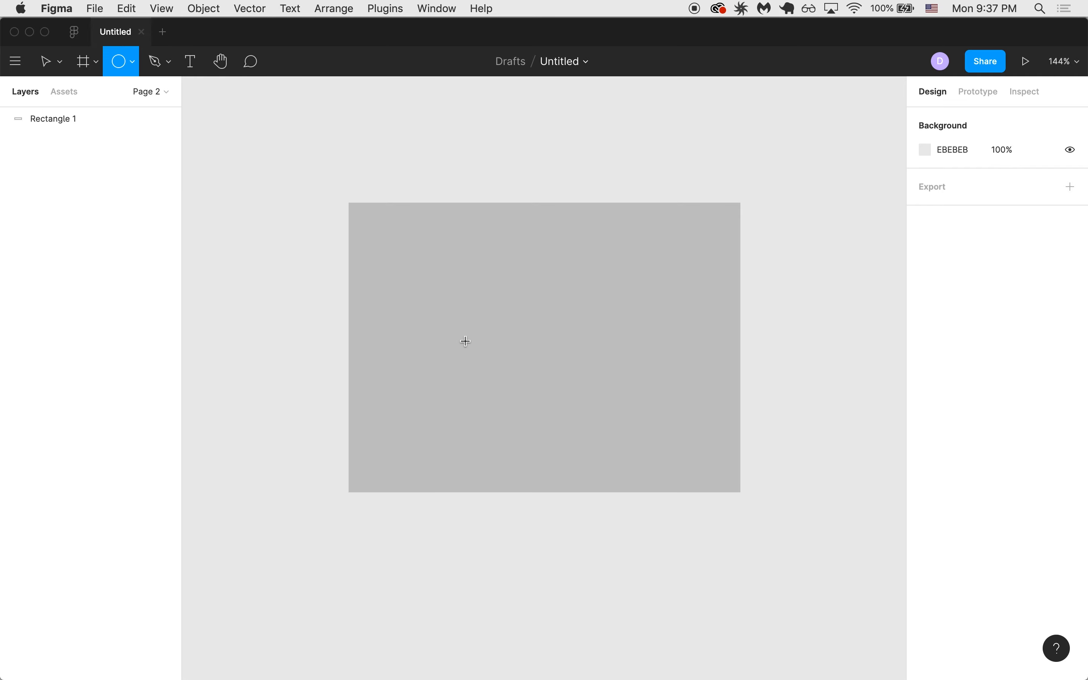
left_click_drag(409, 252, 589, 458)
left_click(441, 562)
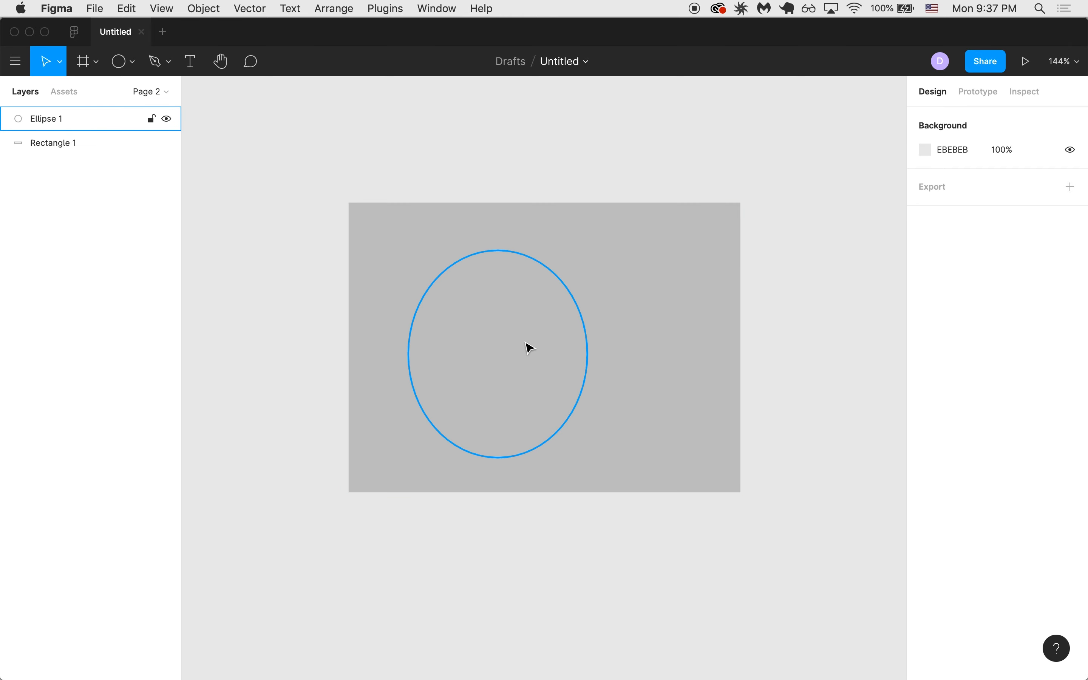
Fill the ellipse with solid black, 000000, and close its colour settings
left_click(502, 395)
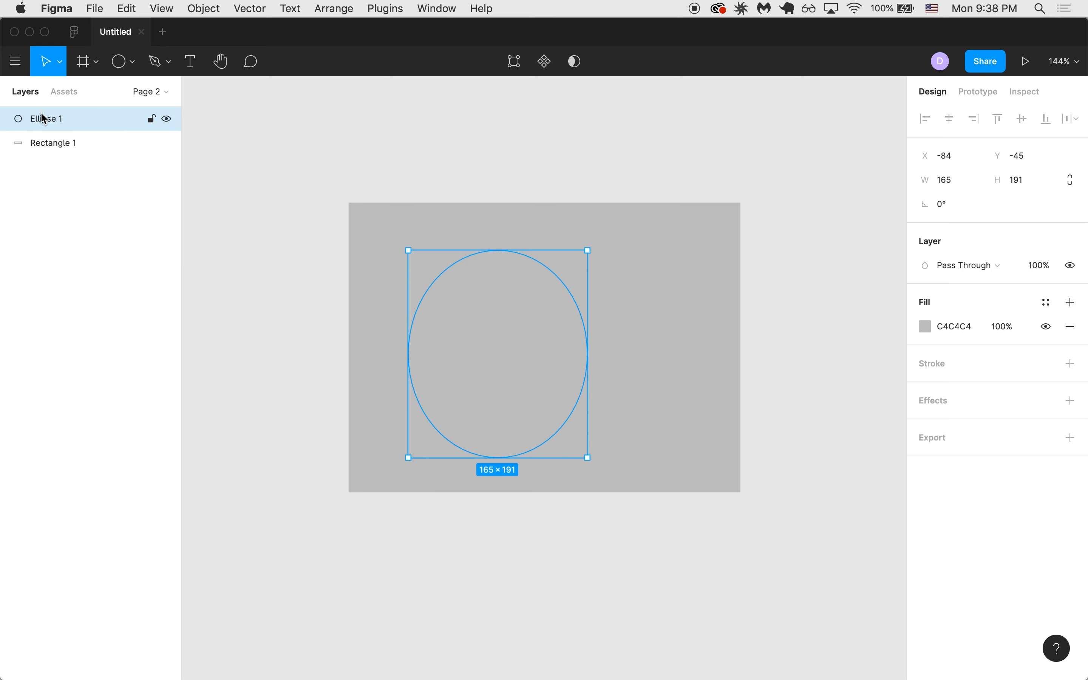
left_click(925, 326)
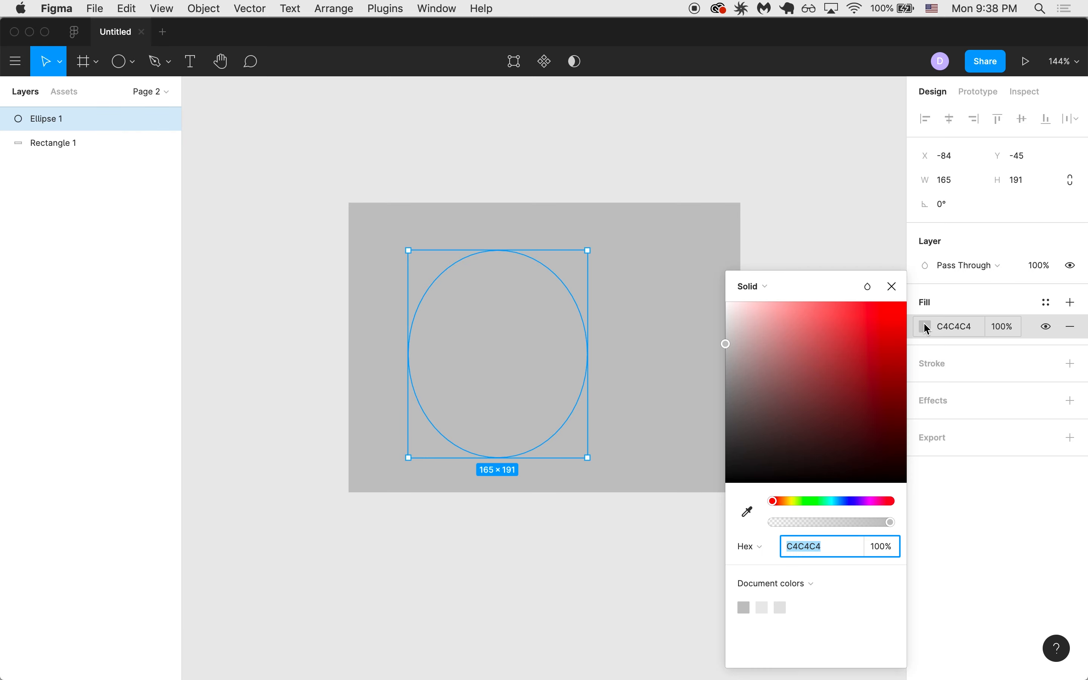
left_click_drag(822, 379, 619, 564)
left_click(620, 564)
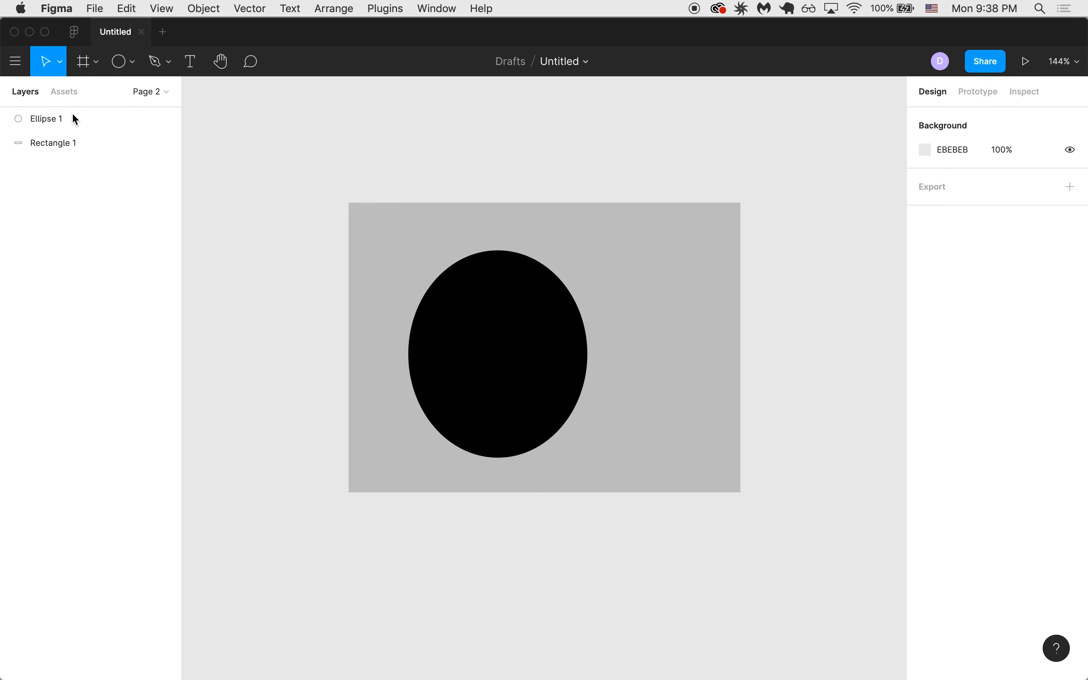
Switch to the Unsplash cat search in the browser and place the downloaded cat photo on the Figma canvas
left_click(133, 64)
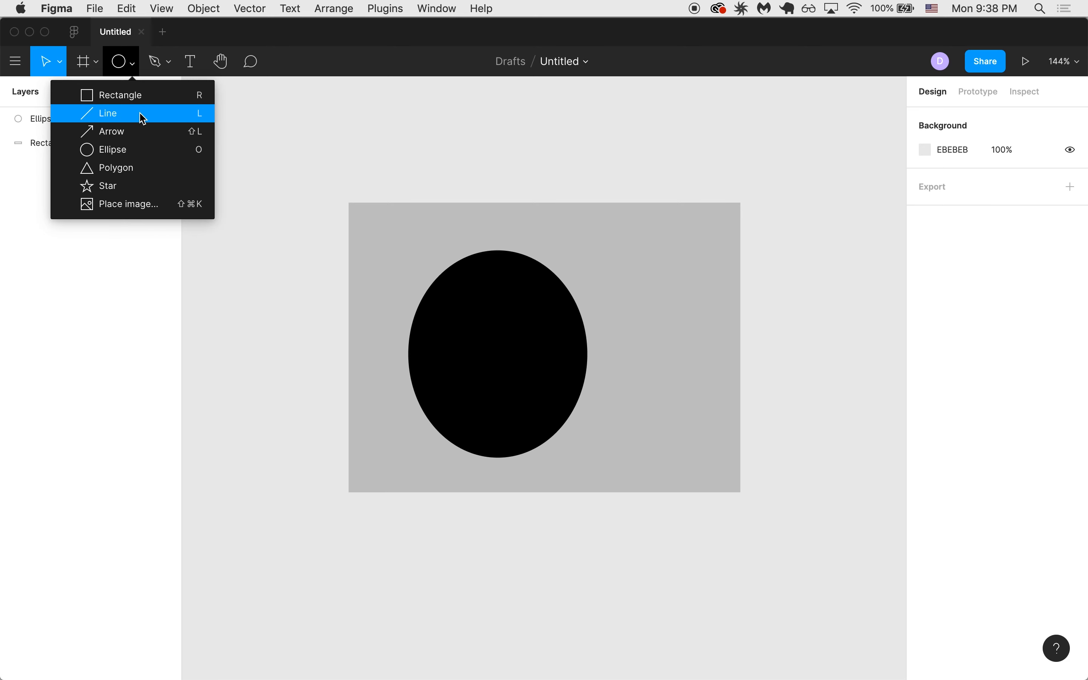
left_click(327, 162)
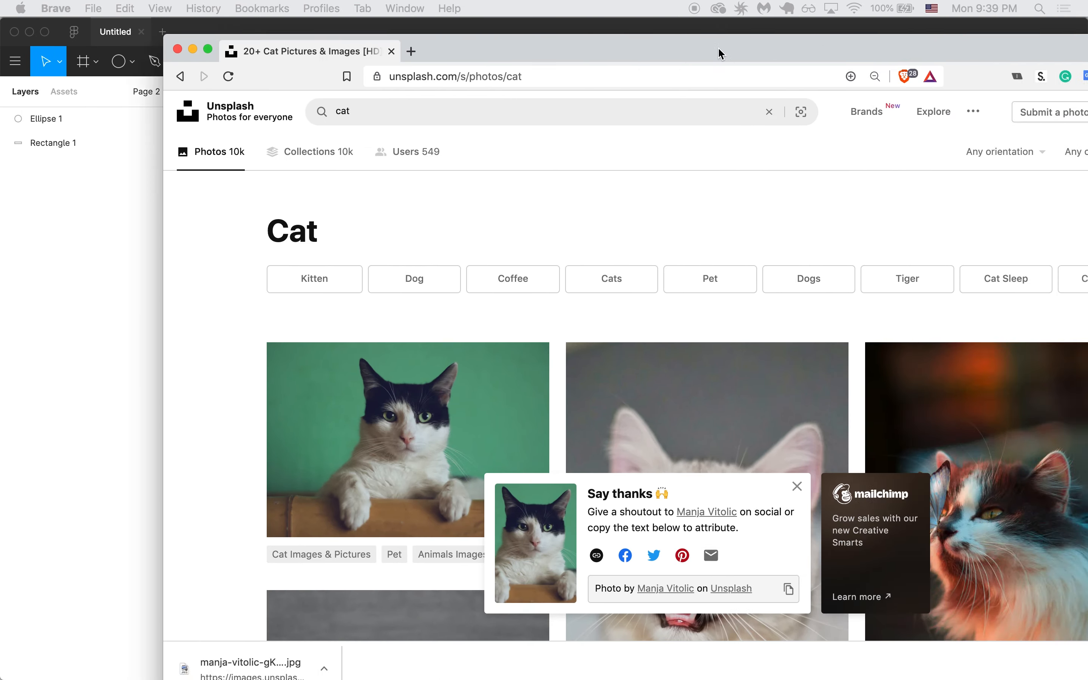
left_click_drag(719, 49, 542, 72)
double_click(541, 71)
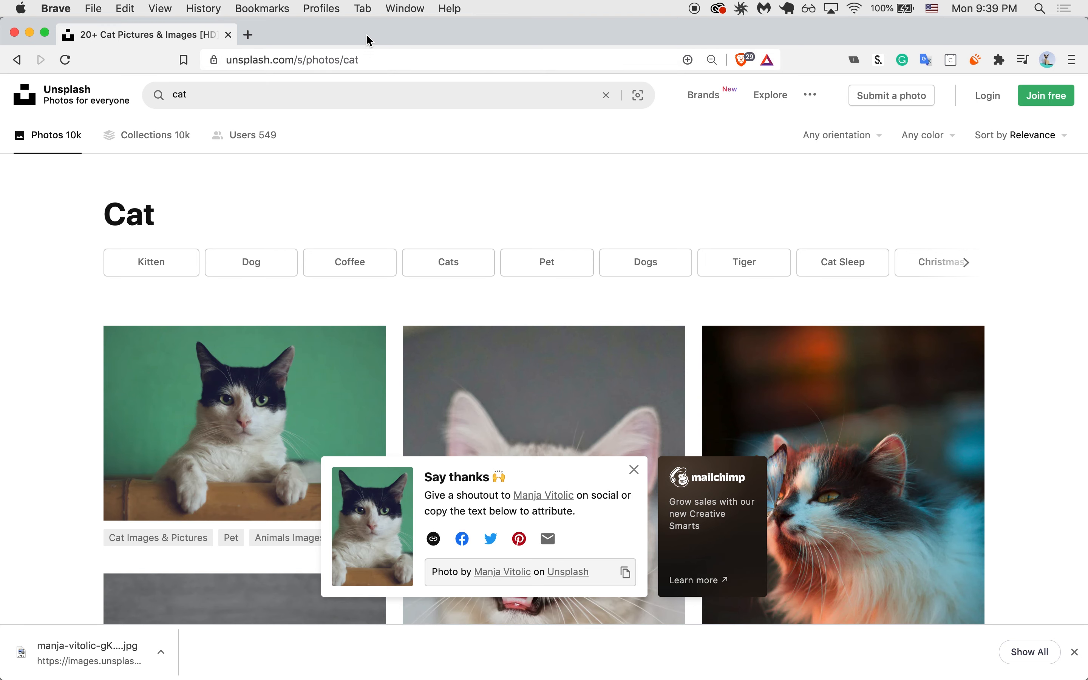
left_click_drag(369, 40, 656, 31)
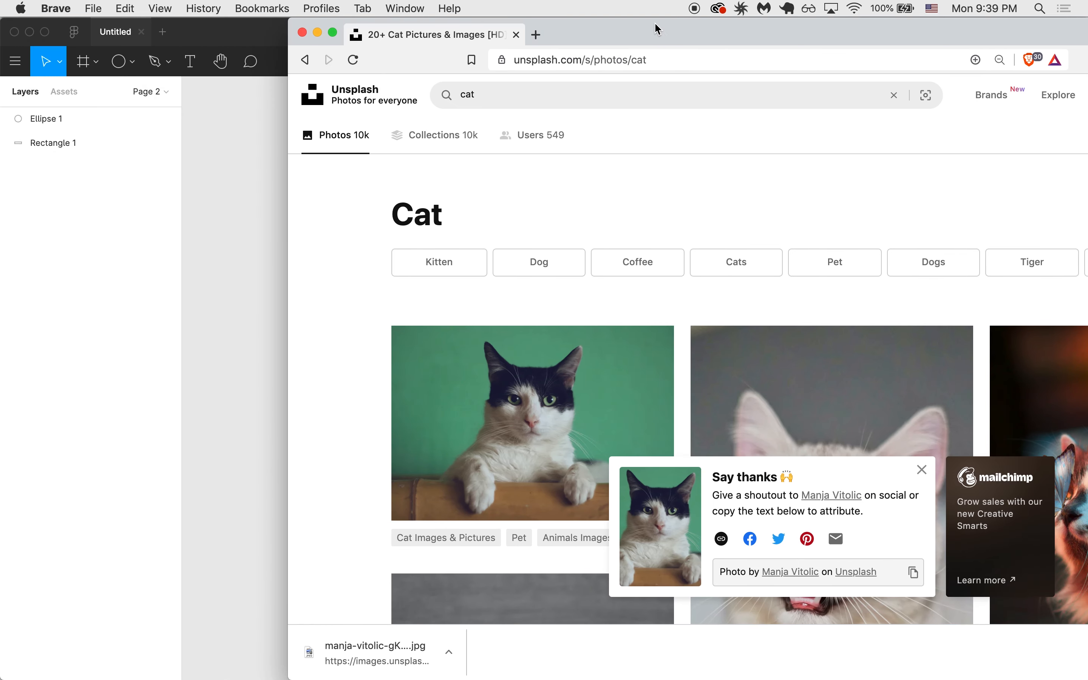
left_click_drag(387, 646, 242, 451)
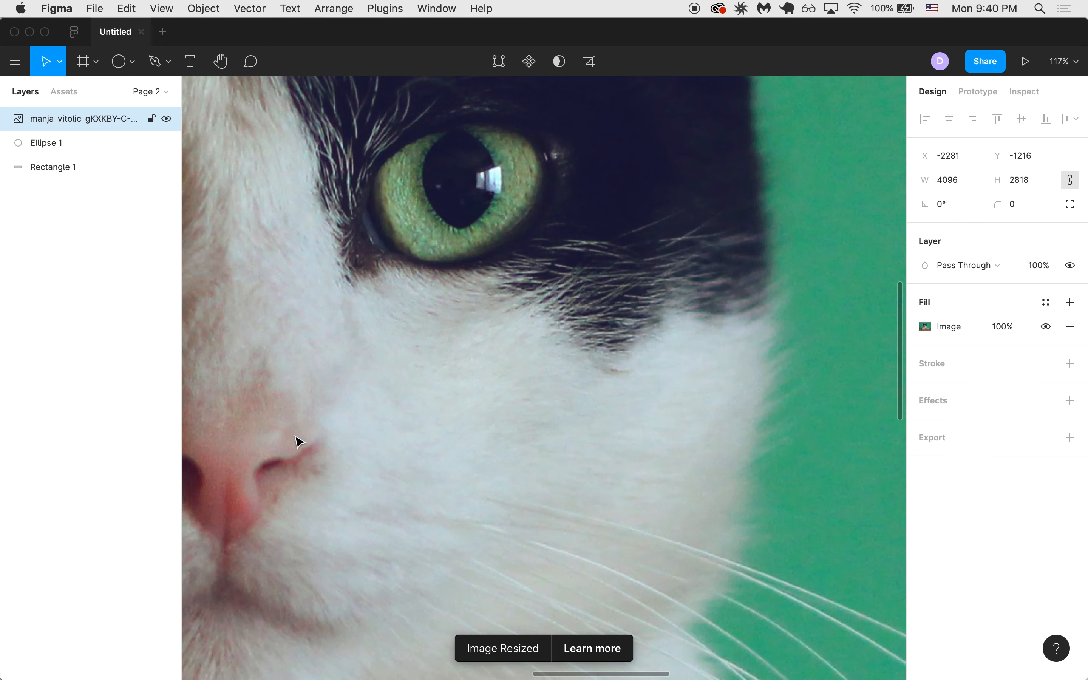
Shrink the cat photo to about 314 × 267, beside the grey rectangle and matching its height
scroll(295, 436, "down", 5)
scroll(298, 443, "left", 5)
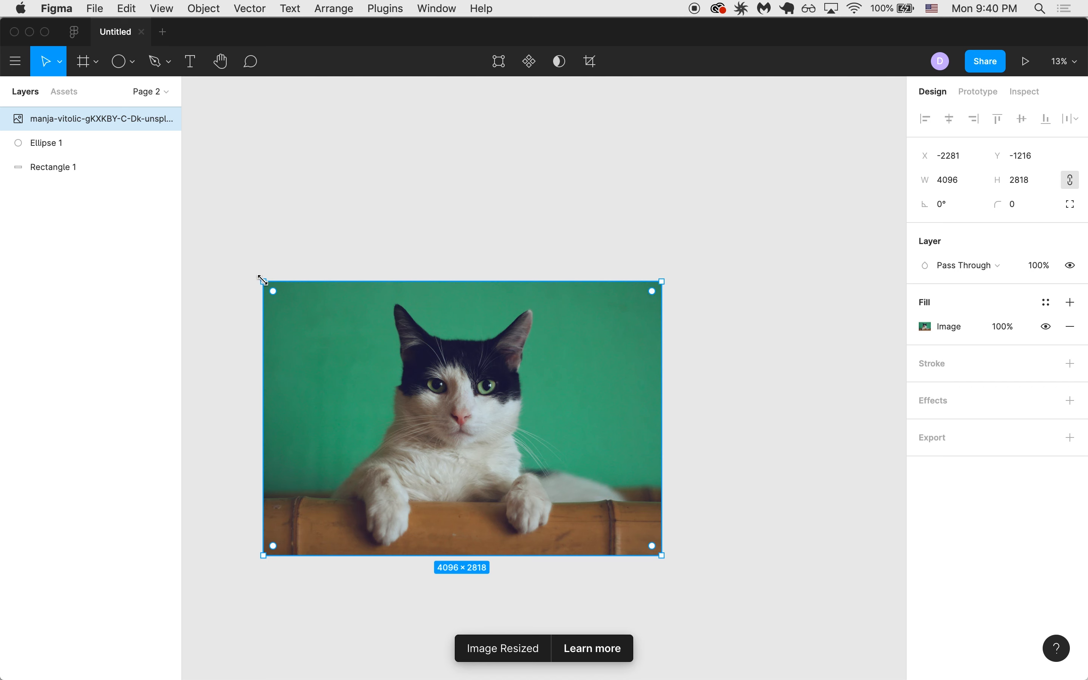
left_click_drag(262, 278, 544, 412)
scroll(543, 409, "up", 5)
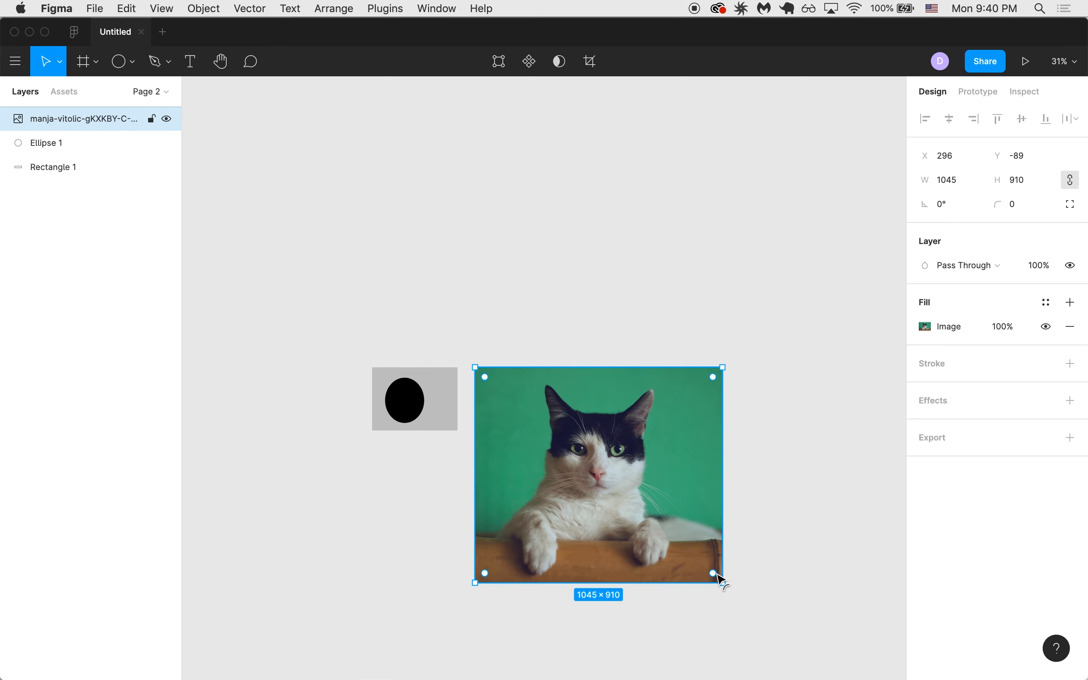
left_click_drag(722, 582, 550, 432)
scroll(549, 431, "up", 6)
scroll(548, 429, "left", 5)
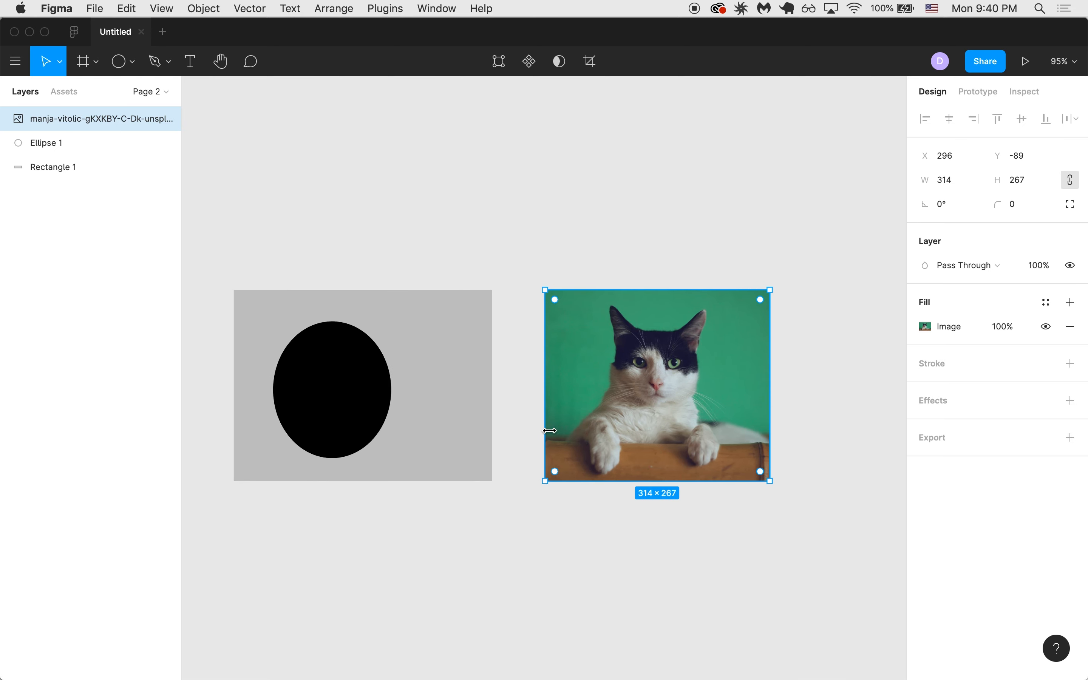
Rename the cat photo's layer as "Cat Phot" and the ellipse's layer as "Black Circle"
double_click(68, 118)
type("Cat Phot")
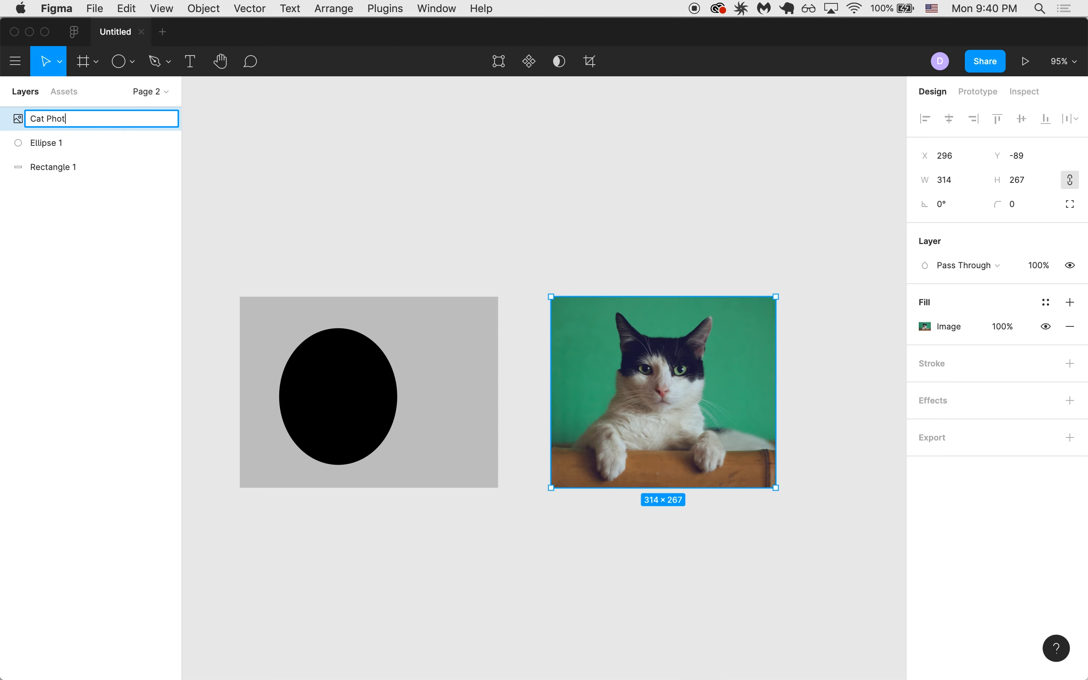
key("Return")
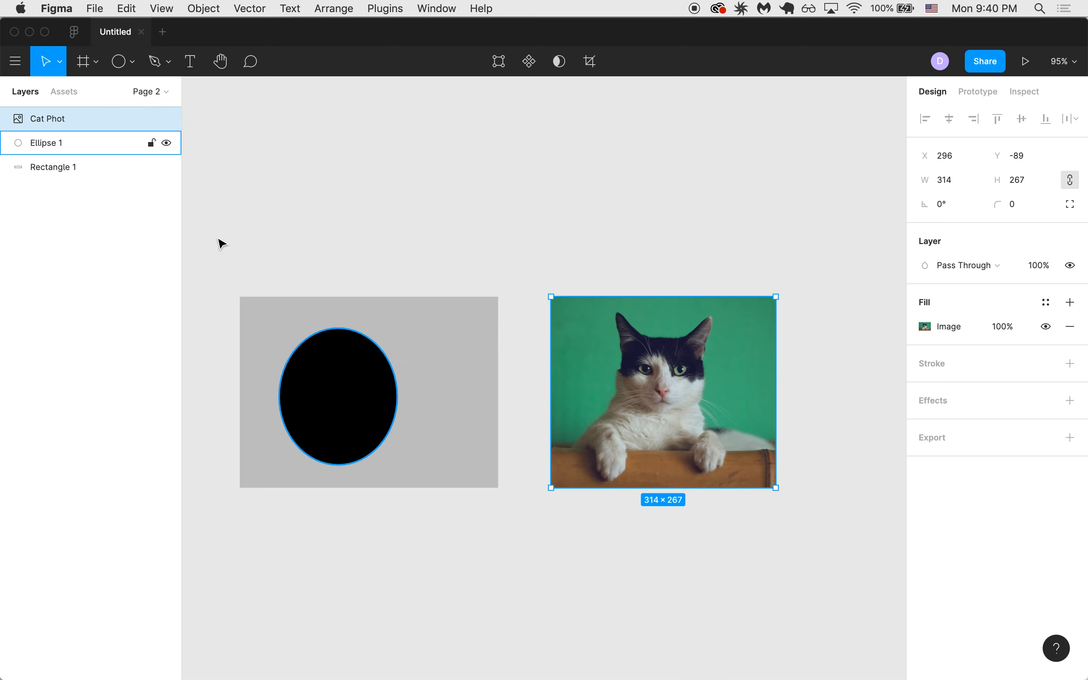
left_click(357, 425)
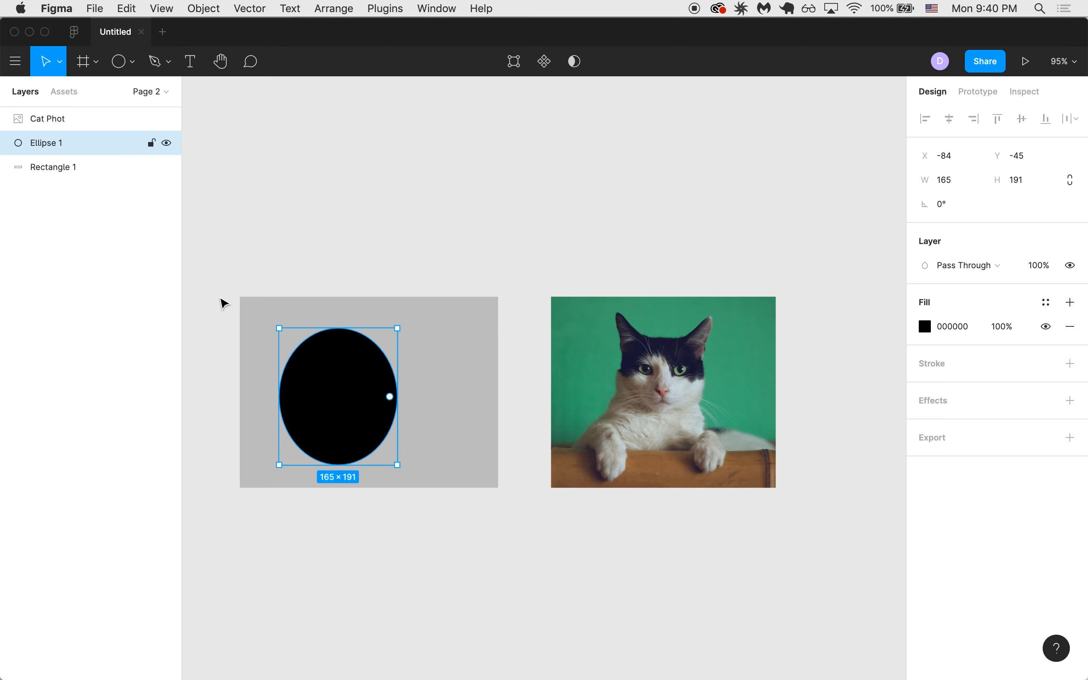
double_click(43, 144)
type("Black Circle")
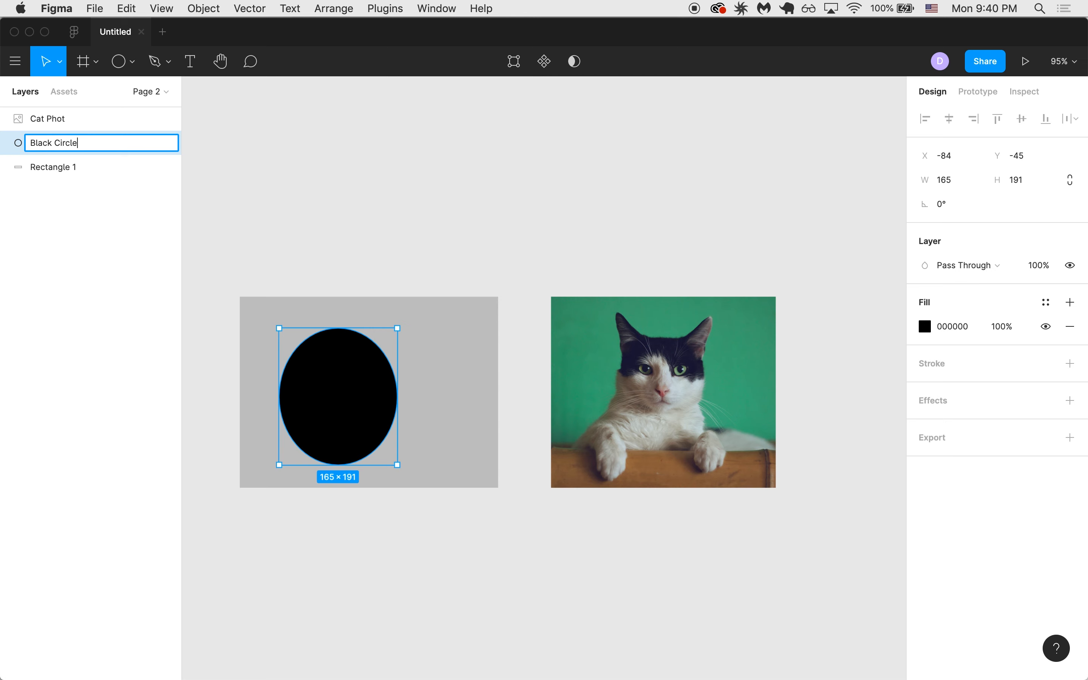
key("Return")
Add the text "How to Create Text in Figma" above the grey rectangle and align it with the rectangle's left edge
left_click(454, 382)
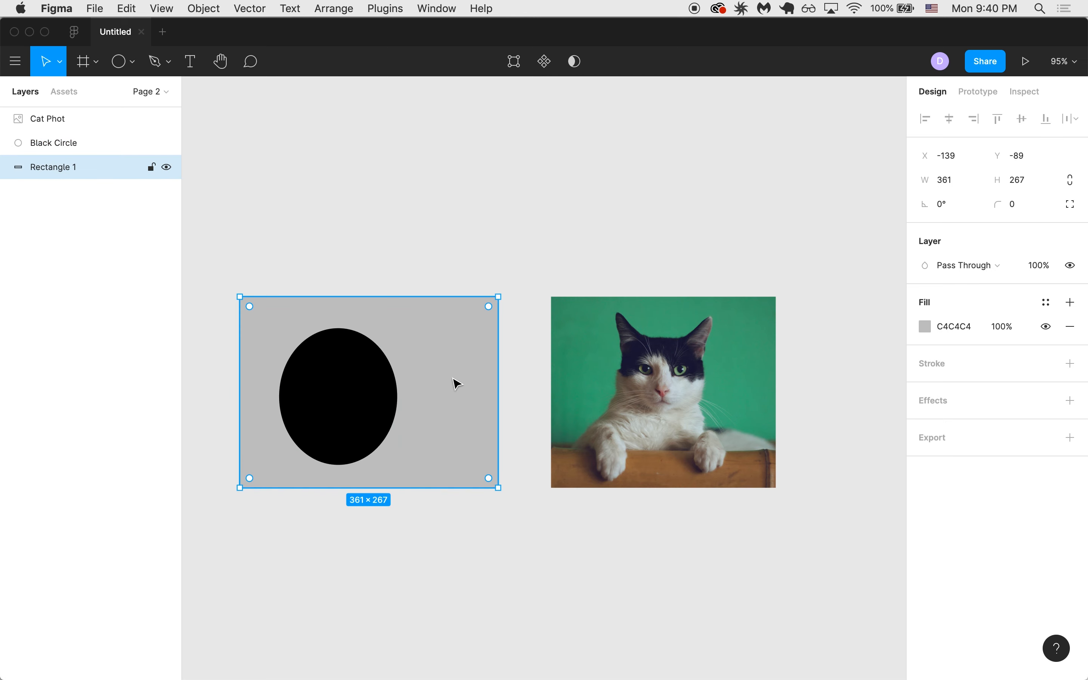
left_click(190, 66)
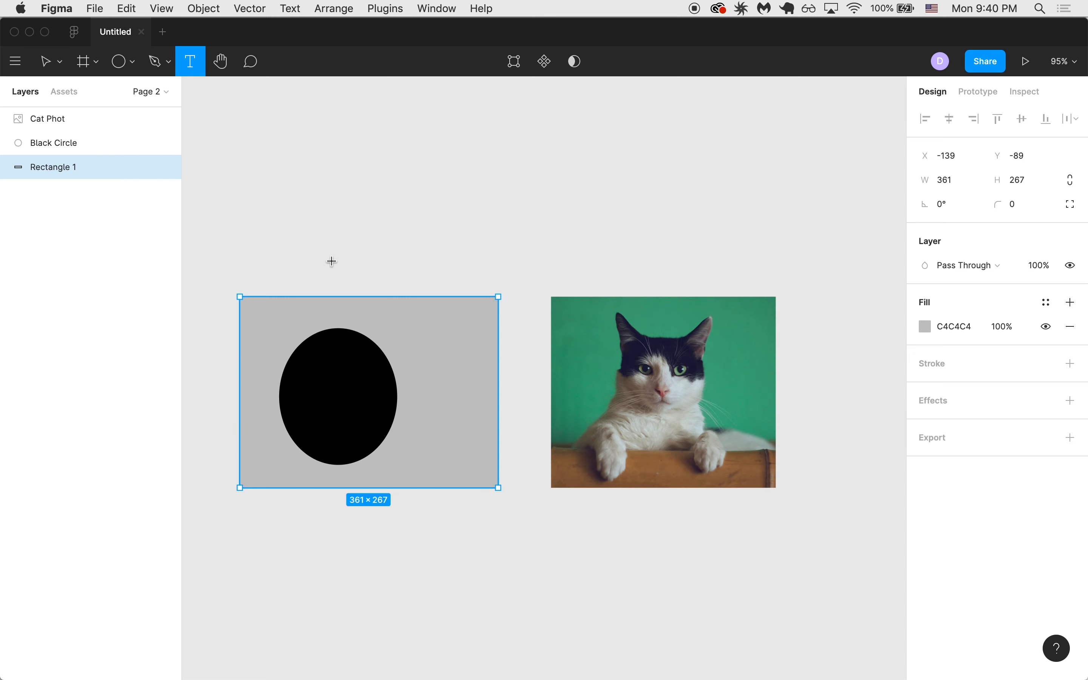
left_click(298, 218)
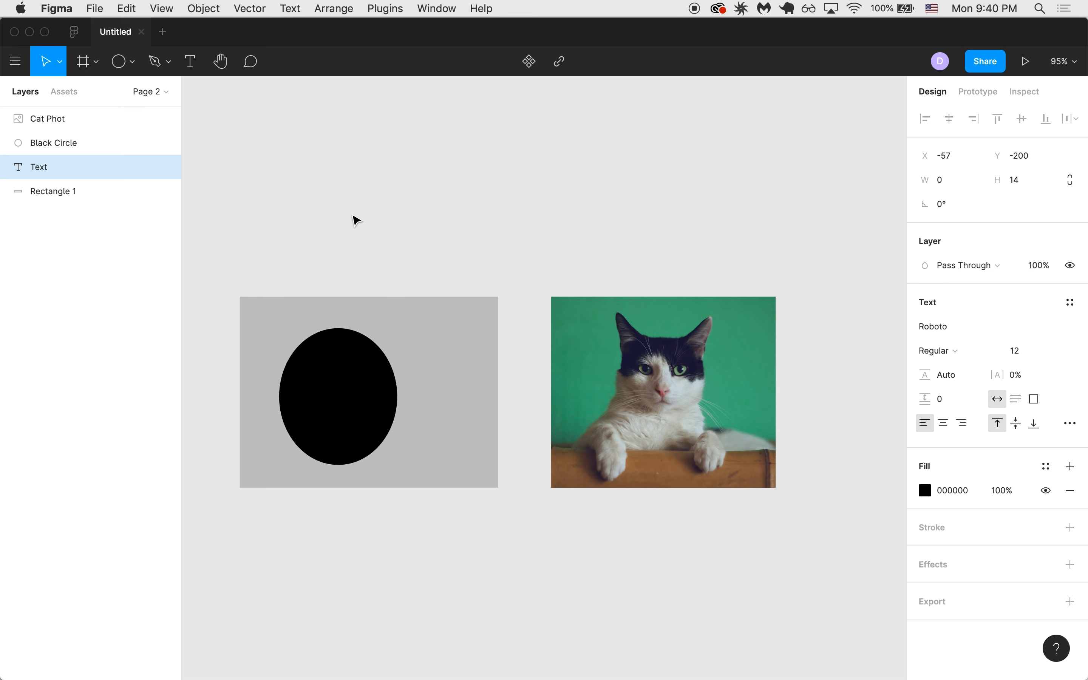
type("How to Create")
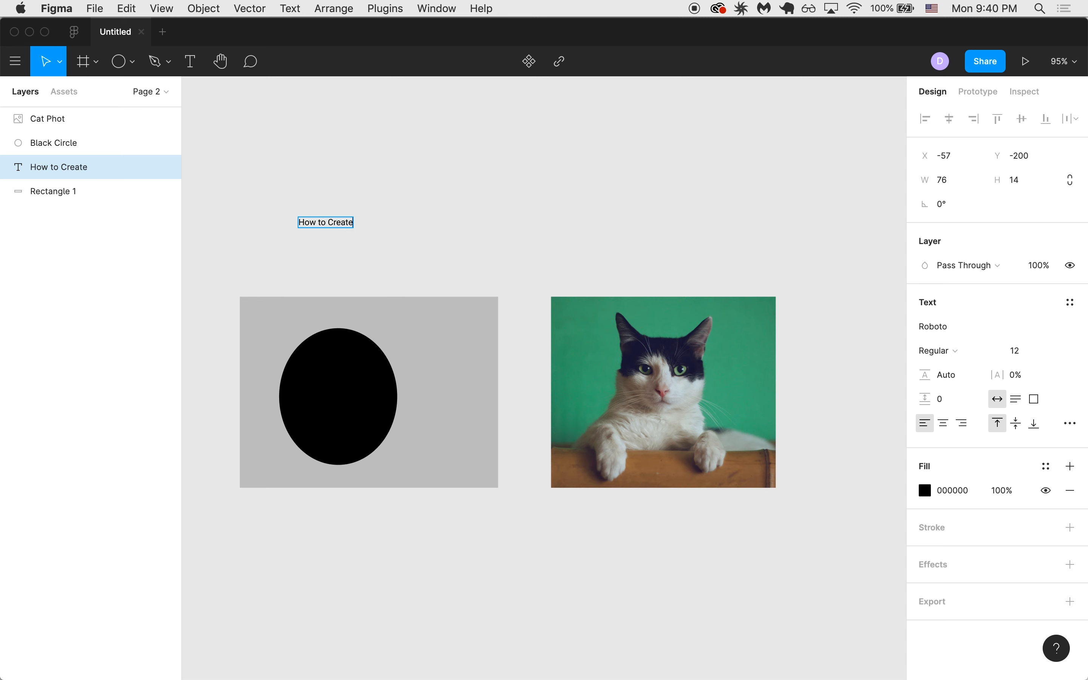
type(" Text in Figma")
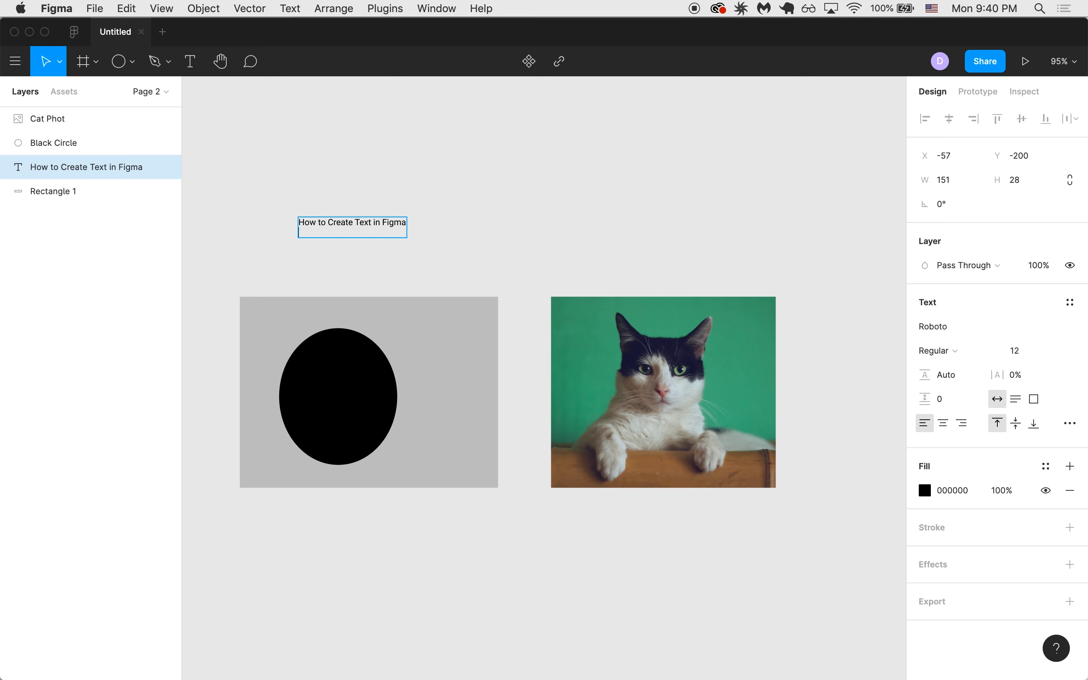
key("super+a")
key("Escape")
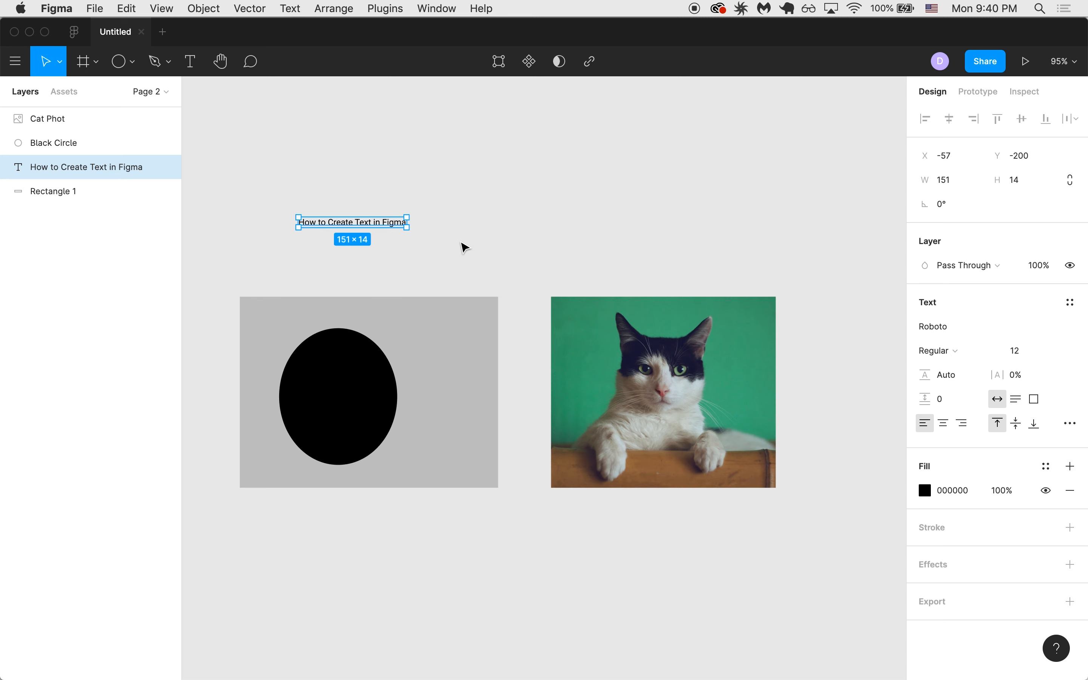
left_click_drag(371, 229, 321, 269)
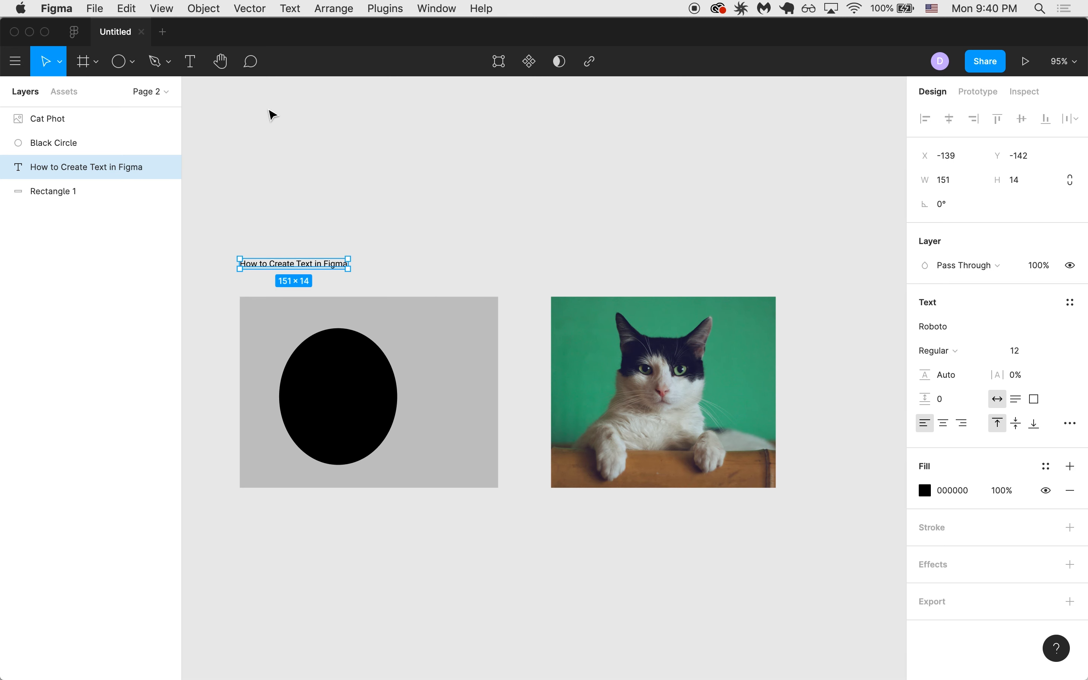
Try drawing a fixed-size text box about 590 × 128 above the existing text, leaving it empty
left_click(194, 62)
left_click_drag(246, 127, 670, 219)
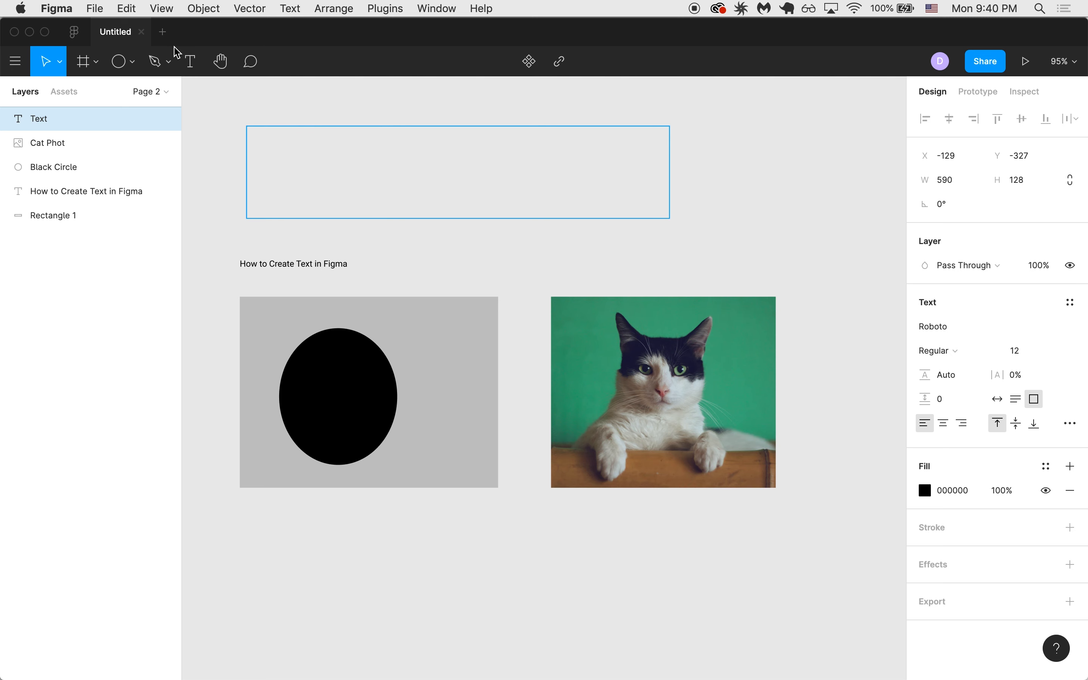
key("Escape")
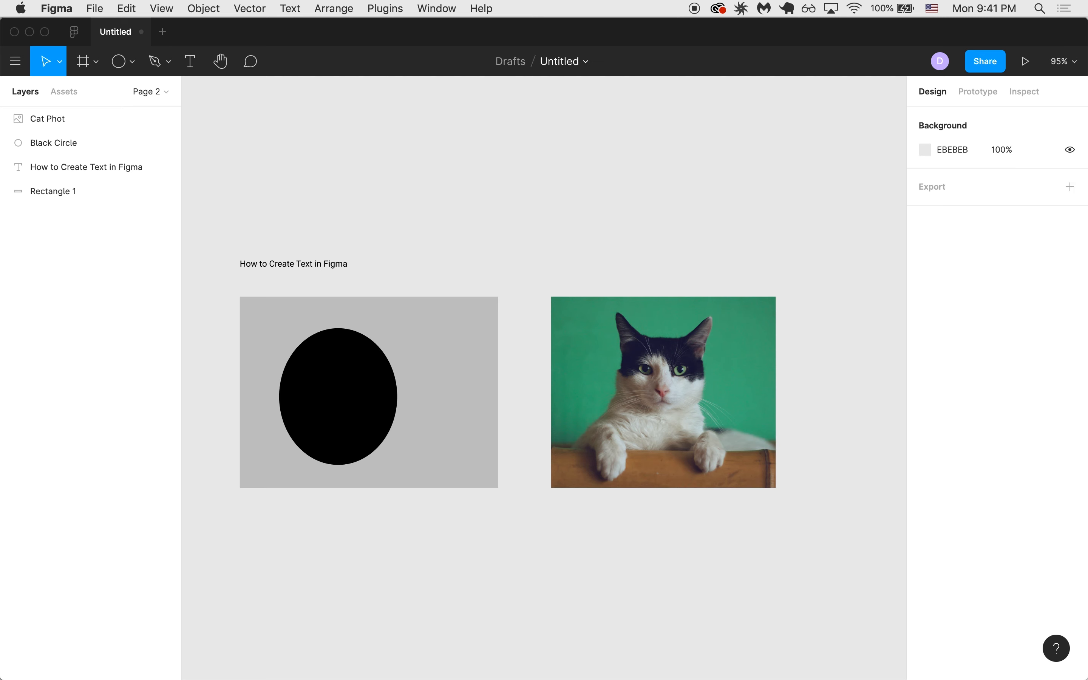
Add a short auto-width text reading "asdasd" above the existing text, and delete it
left_click(190, 61)
left_click(333, 162)
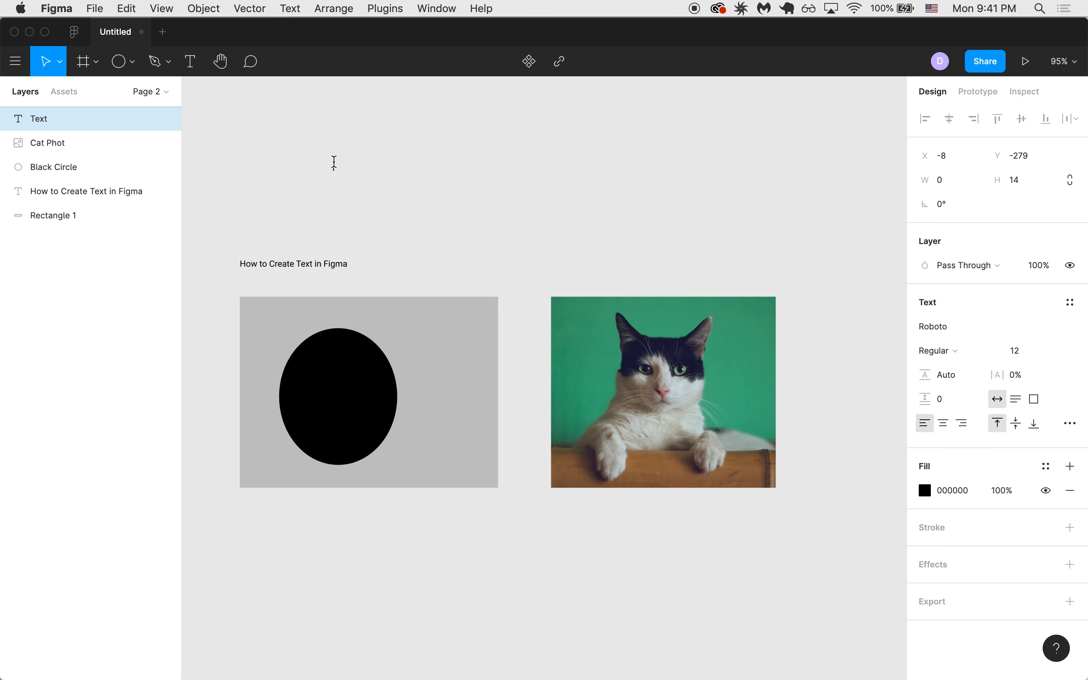
type("asdasd")
key("Escape")
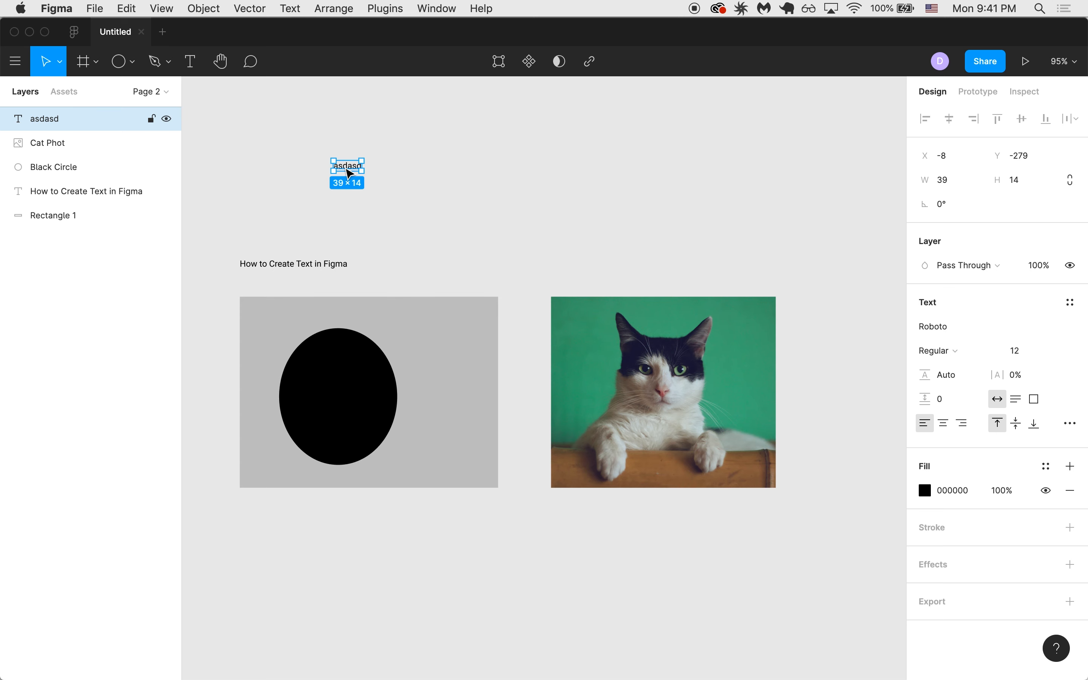
key("BackSpace")
scroll(347, 172, "left", 2)
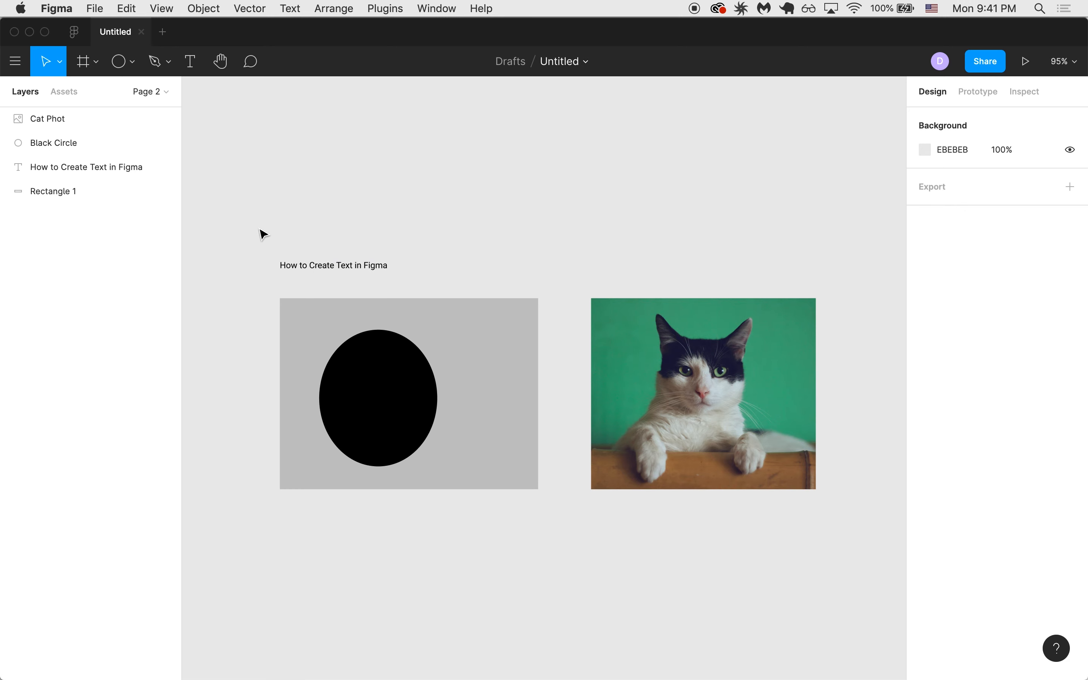
Compare the design properties of the text, the grey rectangle, the black ellipse and a selection of all three shapes
left_click(317, 275)
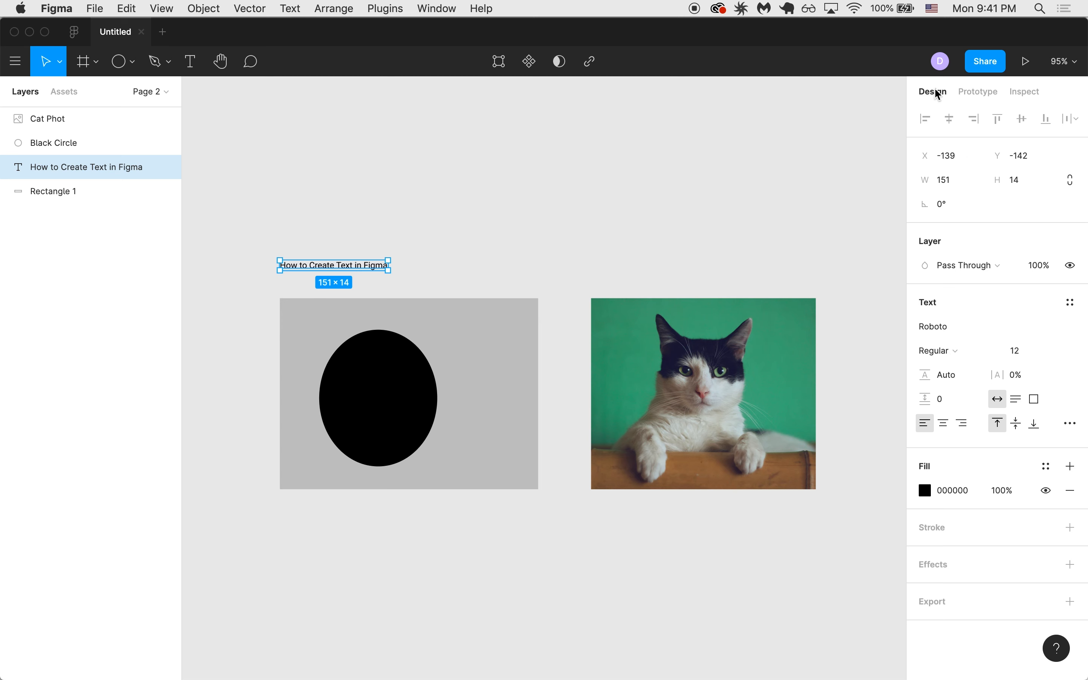
left_click(514, 357)
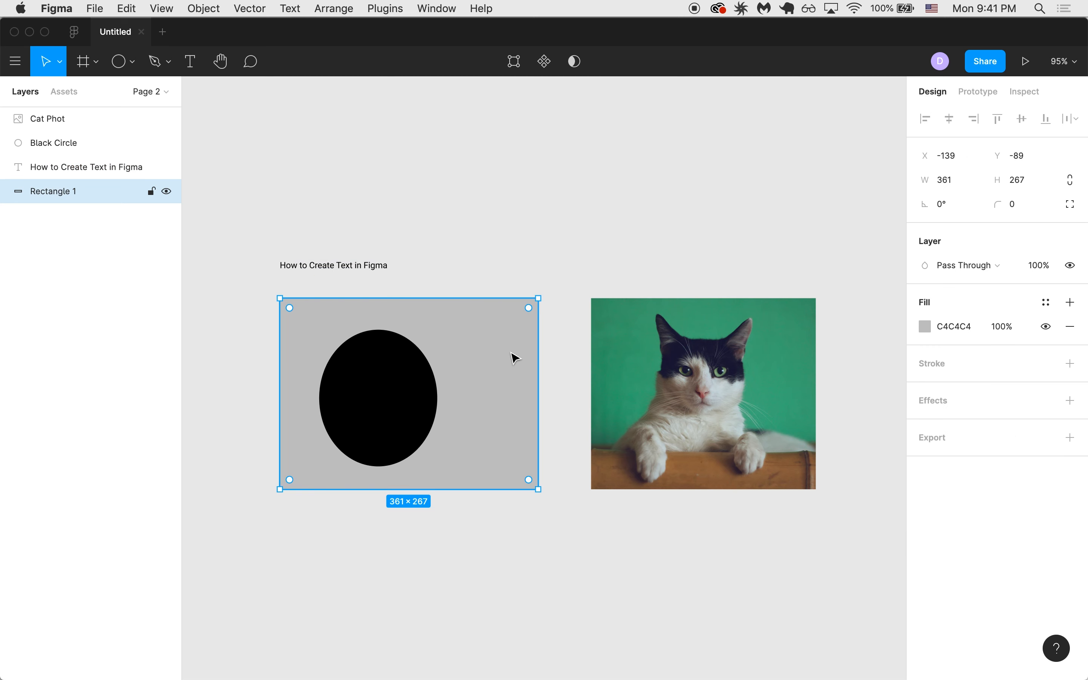
left_click(392, 406)
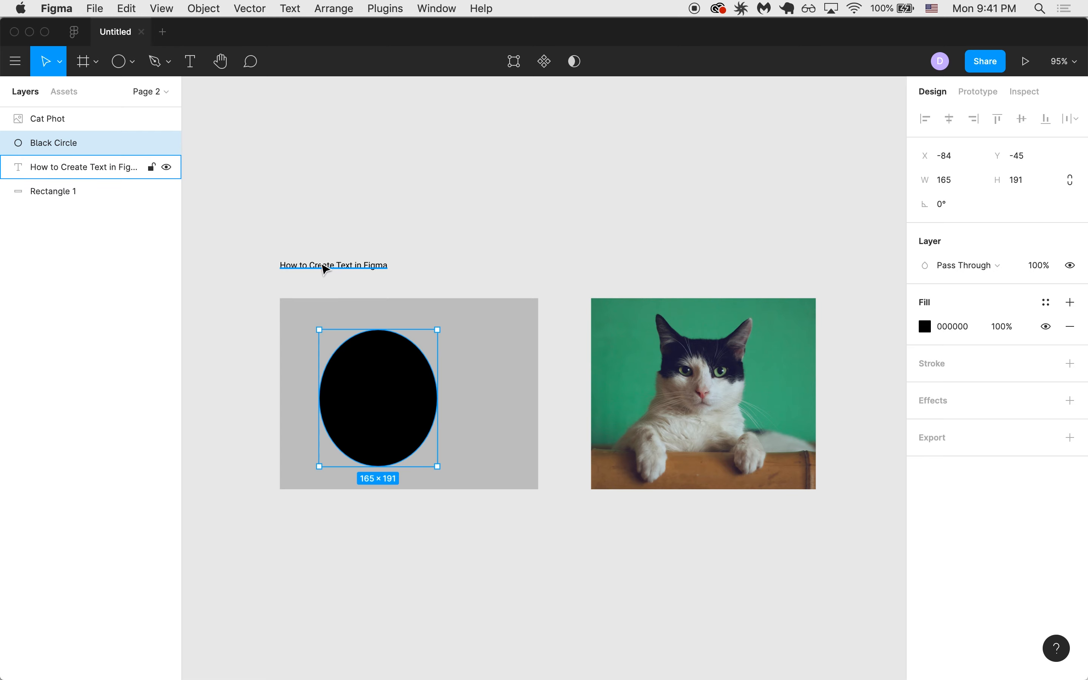
left_click(325, 269)
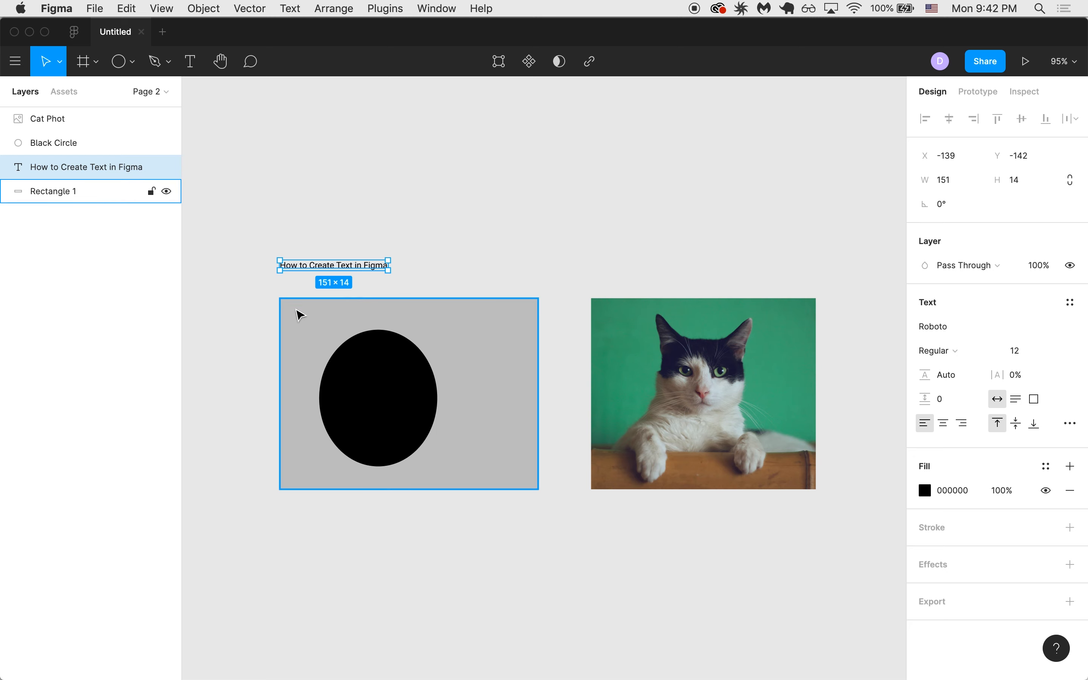
left_click_drag(219, 316, 782, 513)
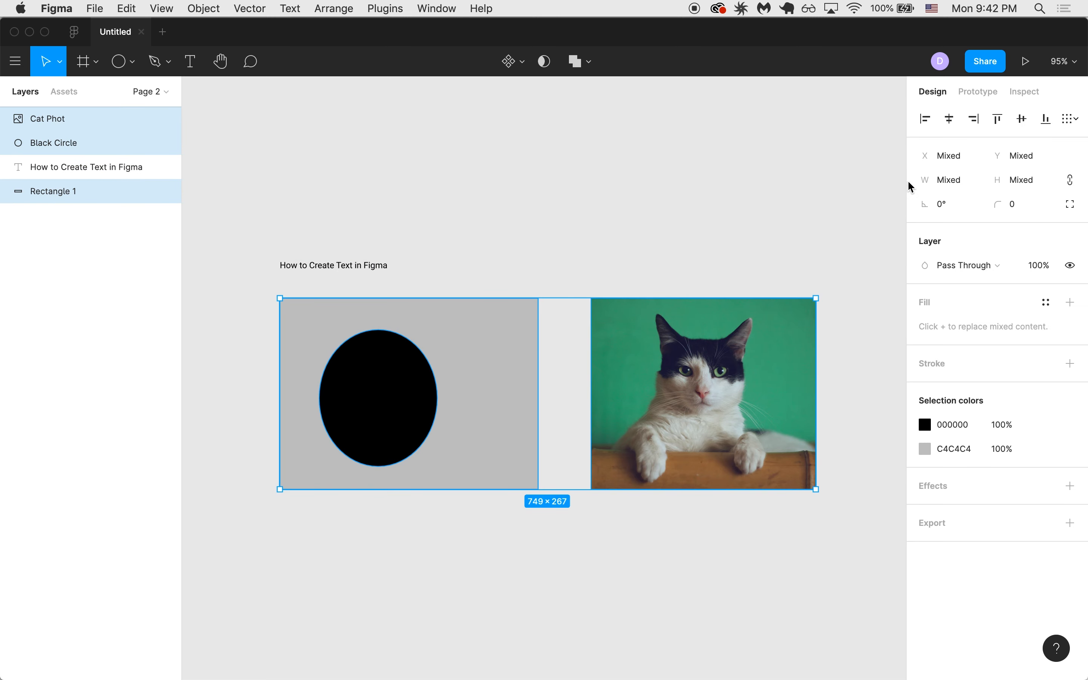
left_click(389, 205)
left_click(354, 269)
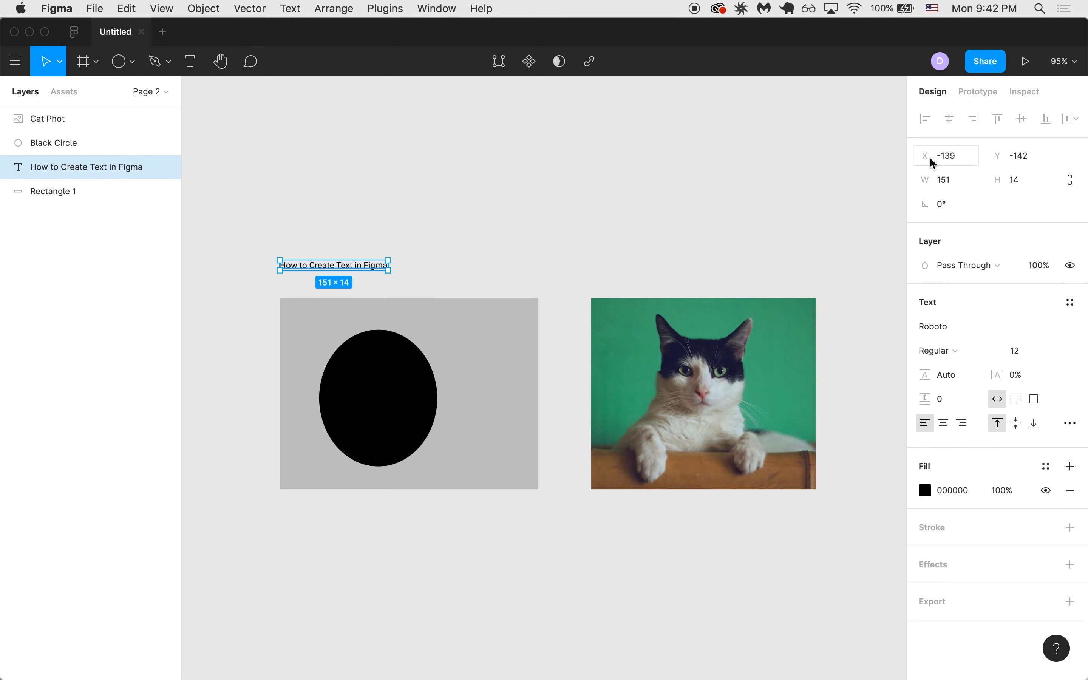
Examine the extent of the canvas around the text and shapes at several zoom levels
scroll(558, 177, "down", 5)
scroll(465, 240, "up", 5)
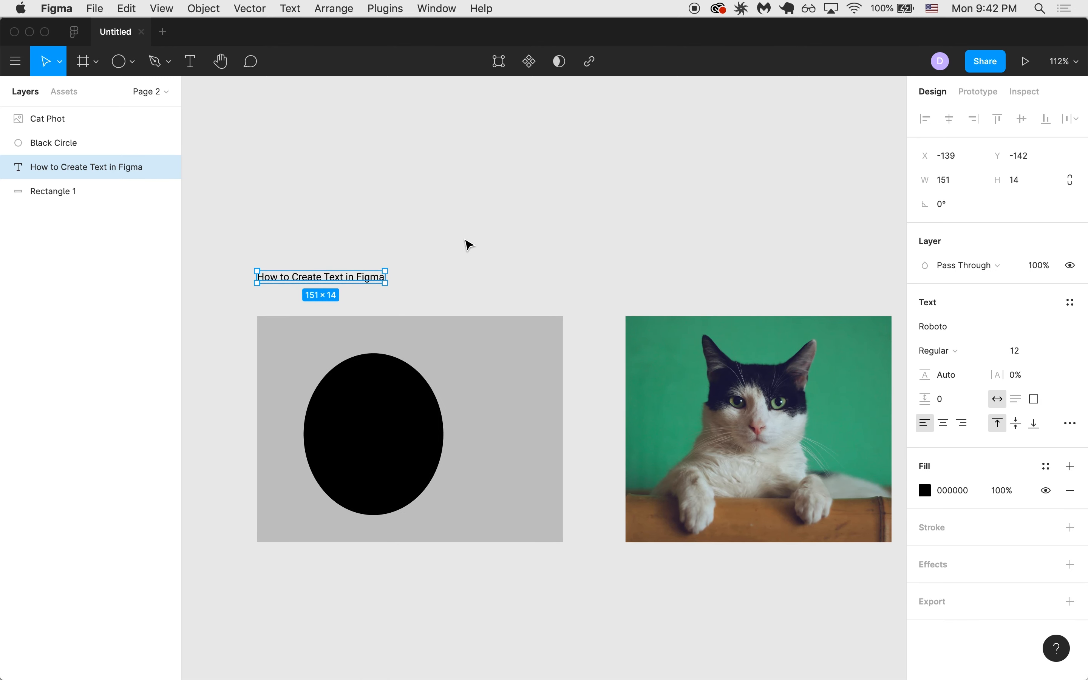
scroll(467, 245, "down", 1)
left_click(468, 245)
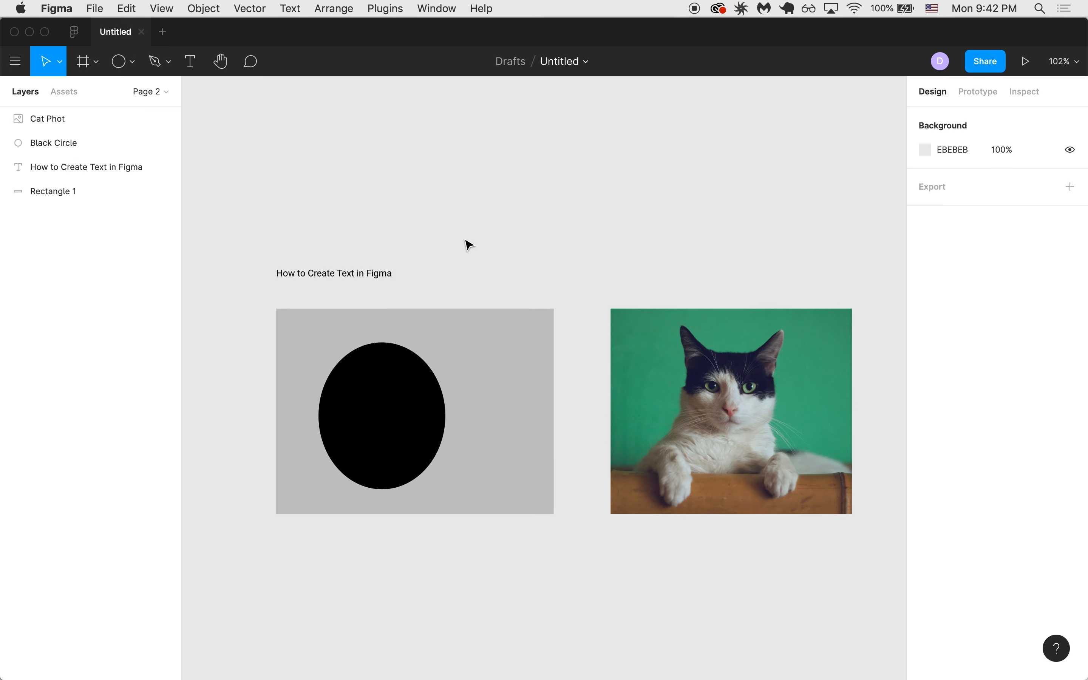
scroll(468, 245, "down", 1)
scroll(468, 244, "down", 10)
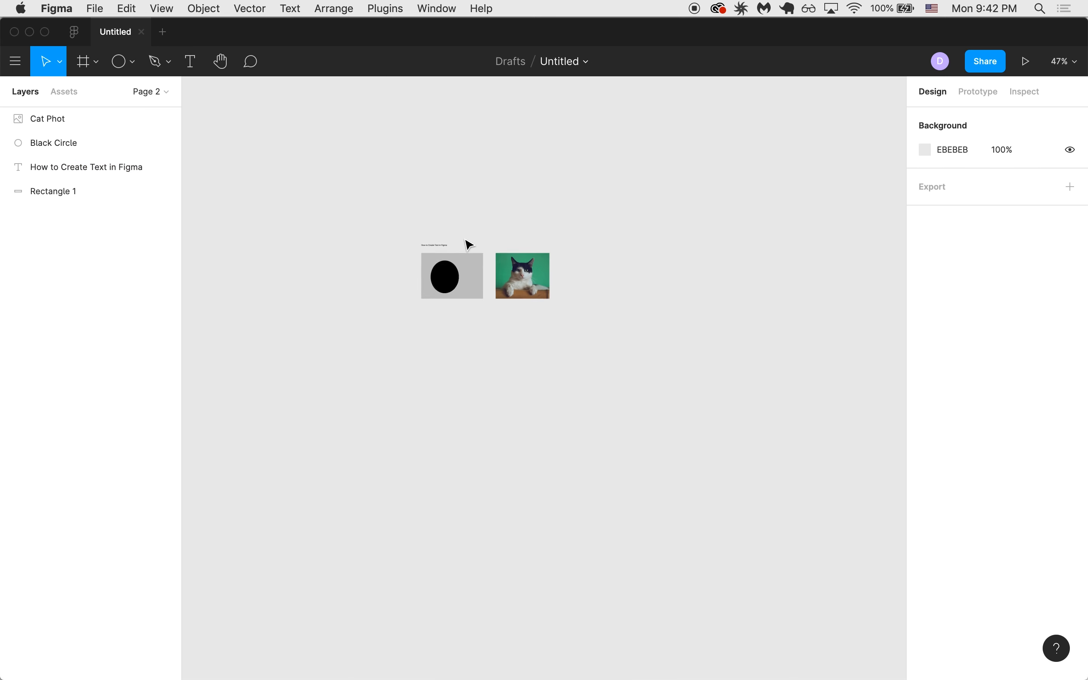
scroll(467, 242, "up", 4)
scroll(468, 241, "up", 8)
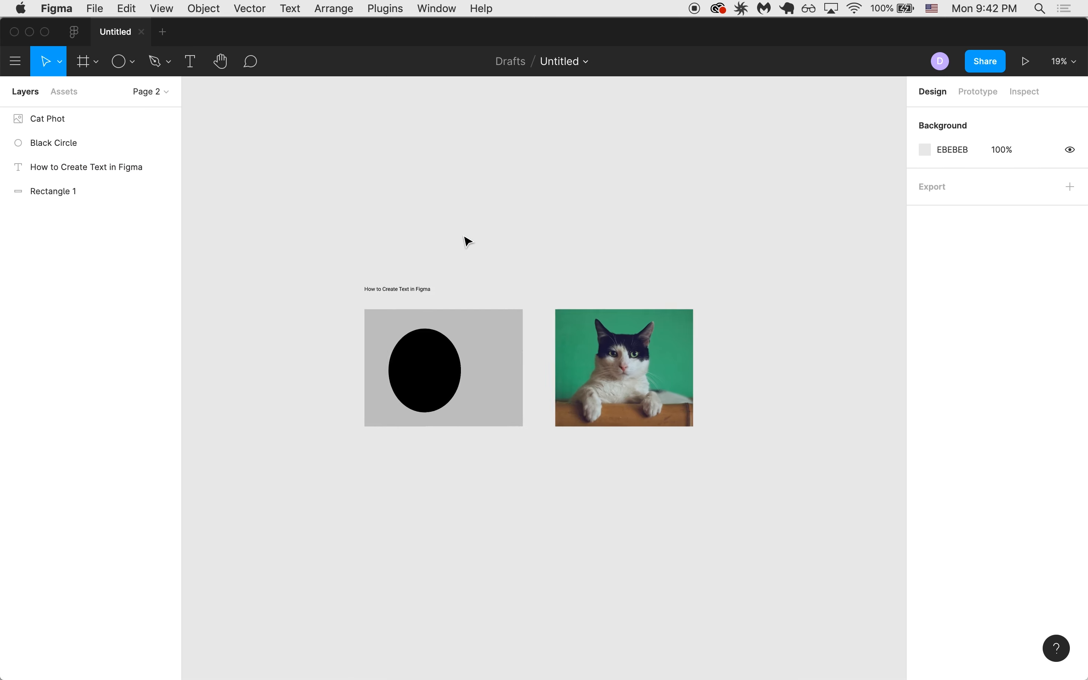
scroll(467, 242, "down", 5)
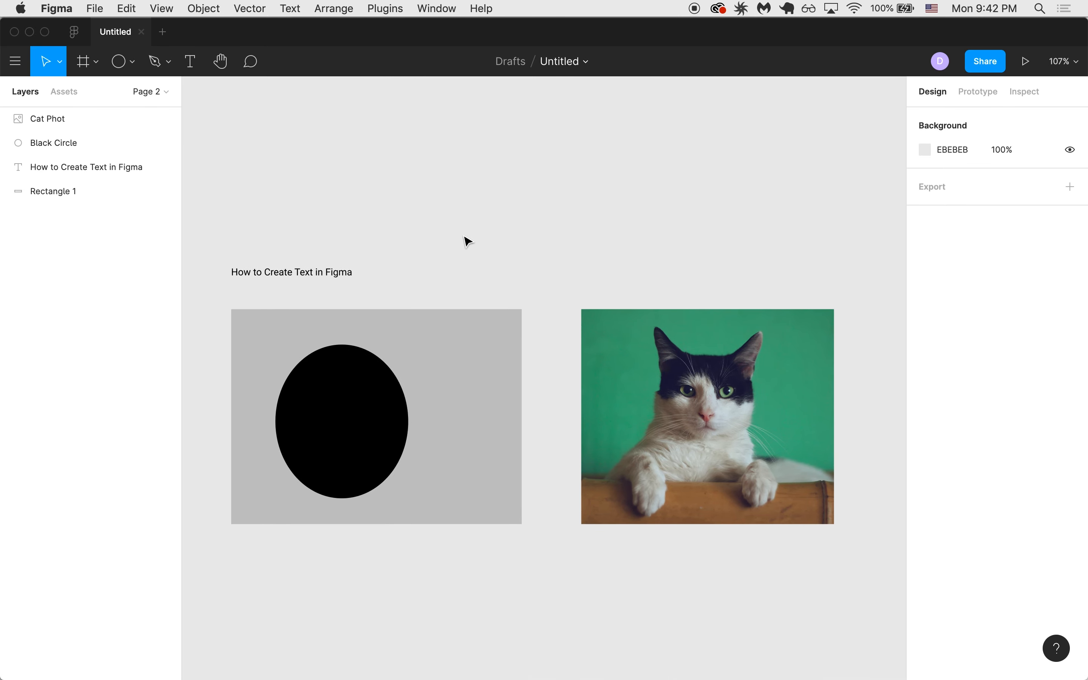
scroll(473, 241, "up", 5)
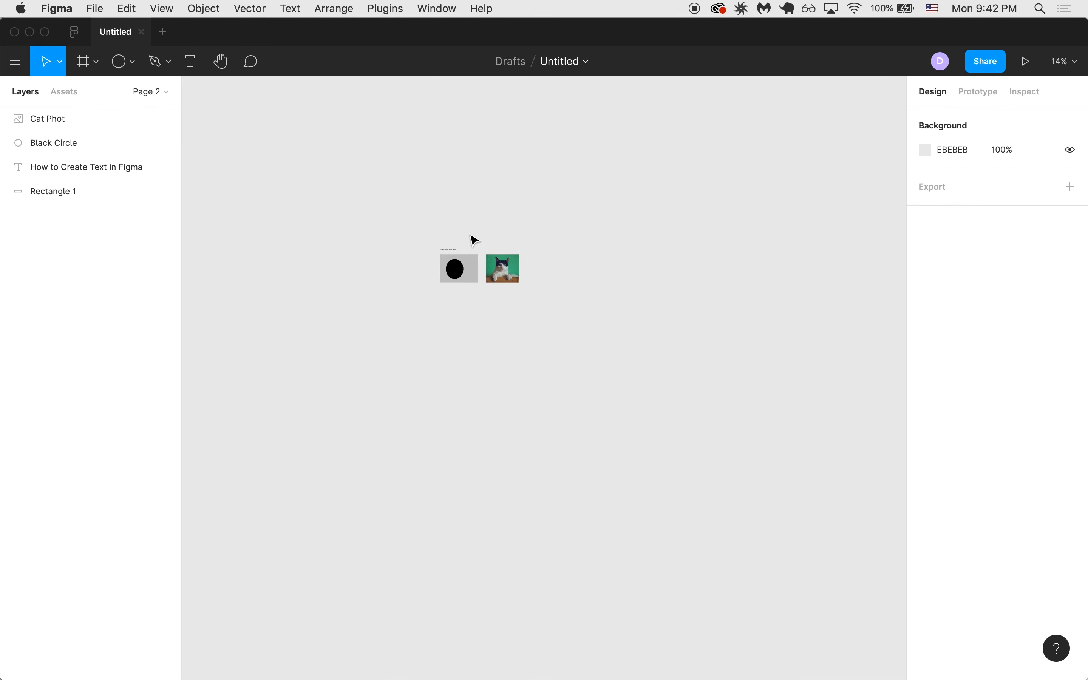
scroll(458, 307, "up", 5)
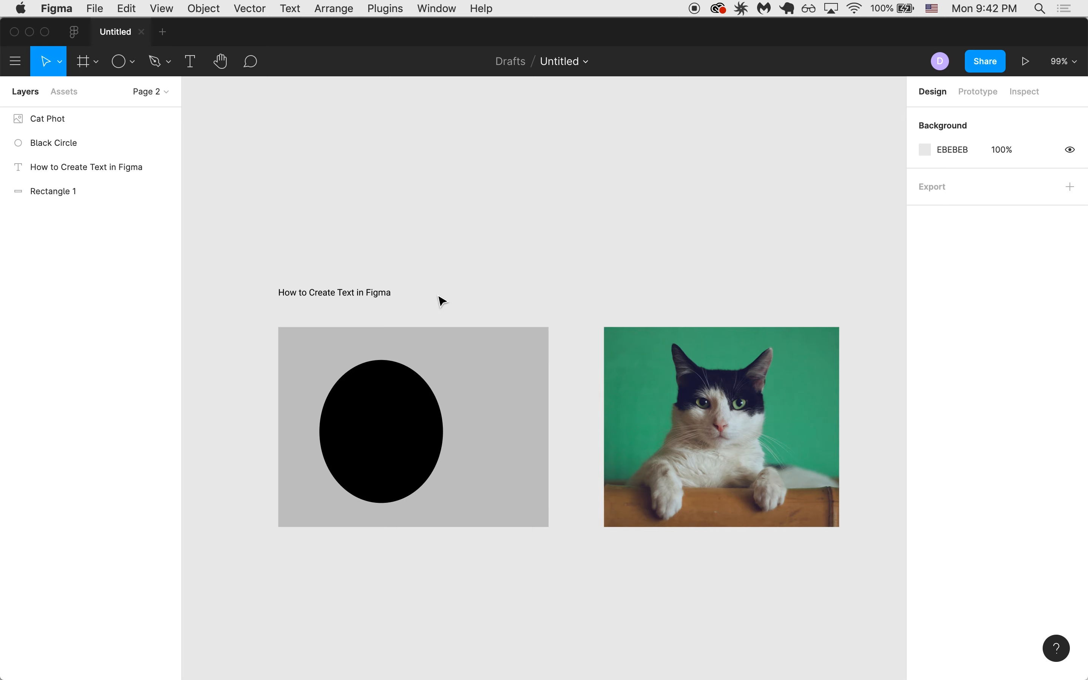
Position the "How to Create Text in Figma" text at X 0, Y 0
left_click(362, 291)
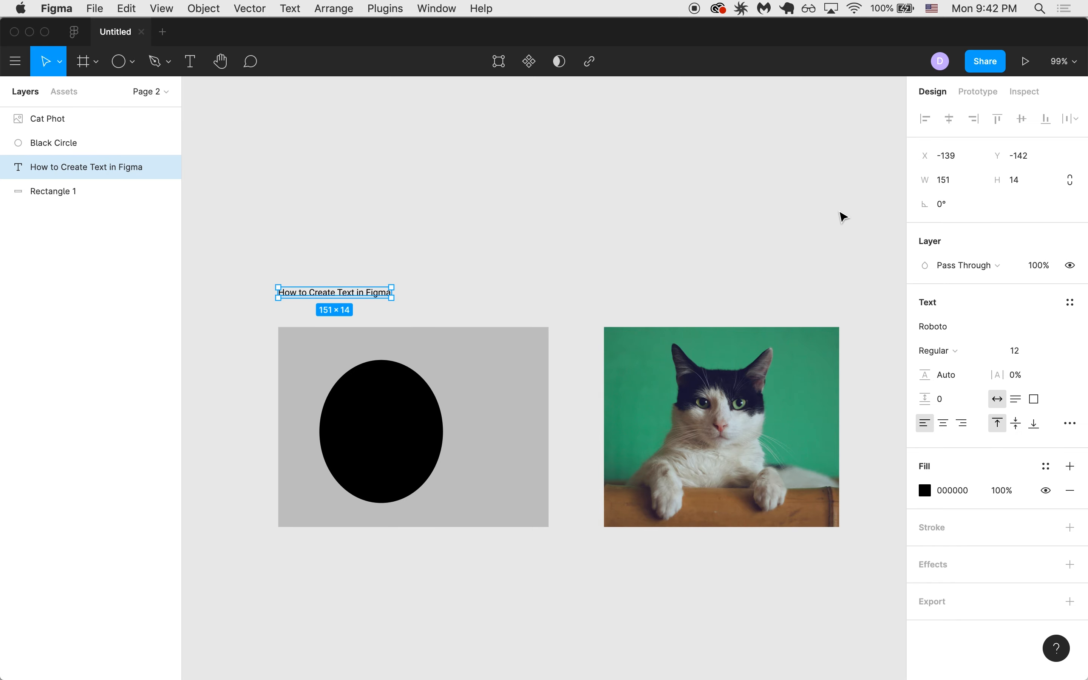
scroll(269, 299, "up", 5)
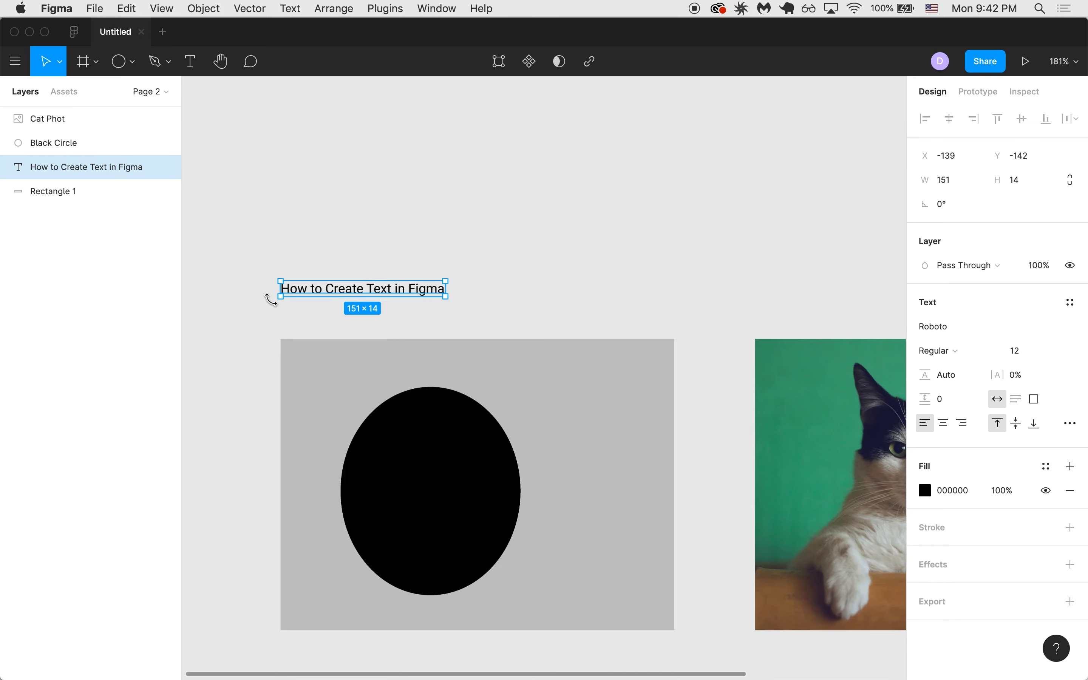
scroll(269, 300, "down", 2)
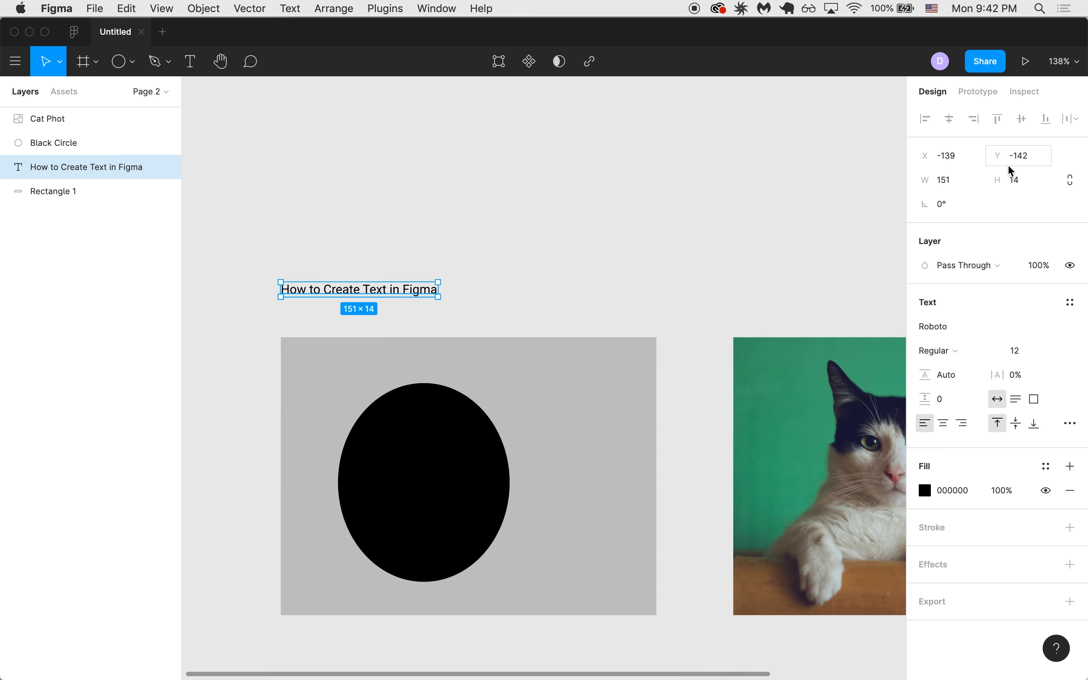
left_click(961, 163)
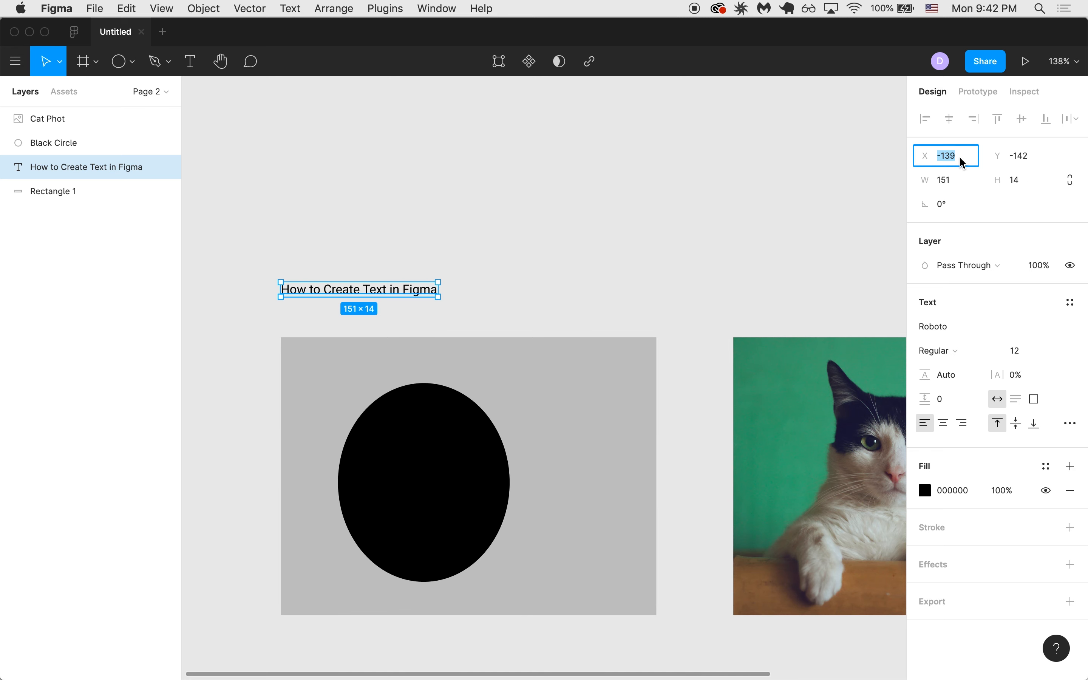
type("0")
key("Return")
left_click(1024, 161)
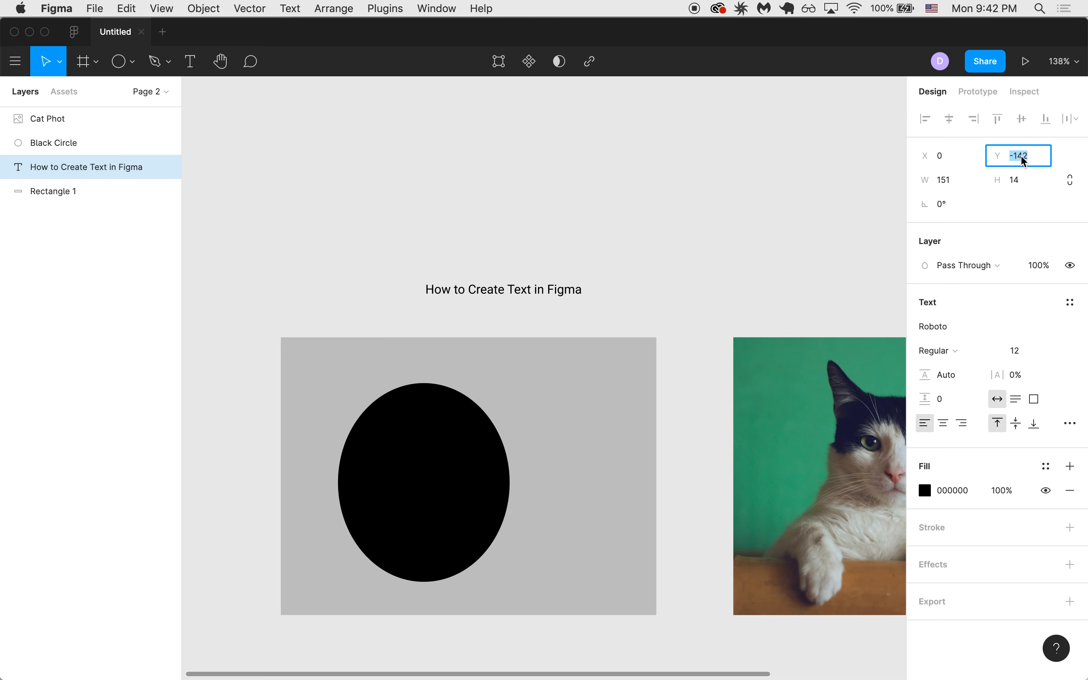
type("0")
key("Return")
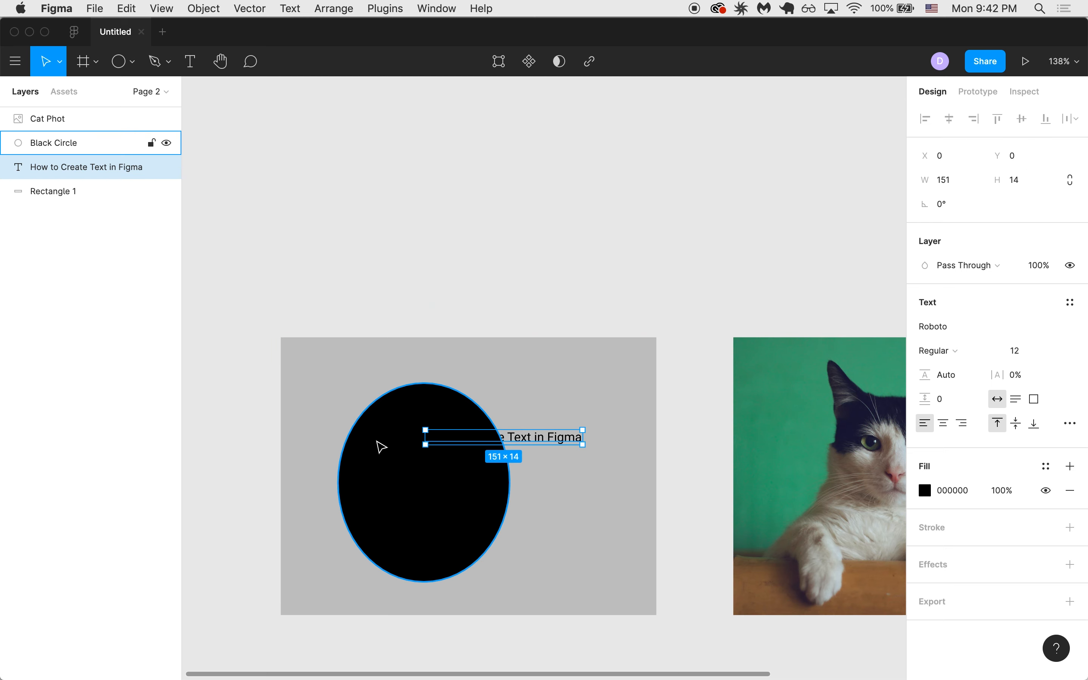
Move the grey rectangle and black ellipse together below the text, with the rectangle at about X -105, Y 62
left_click(382, 447)
left_click(539, 493, "shift")
left_click_drag(539, 493, 547, 610)
scroll(546, 611, "down", 3)
left_click_drag(512, 444, 542, 487)
Draw a tiny ellipse about 5 × 3 at the canvas origin, on the text's upper-left corner, and delete it
left_click(474, 314)
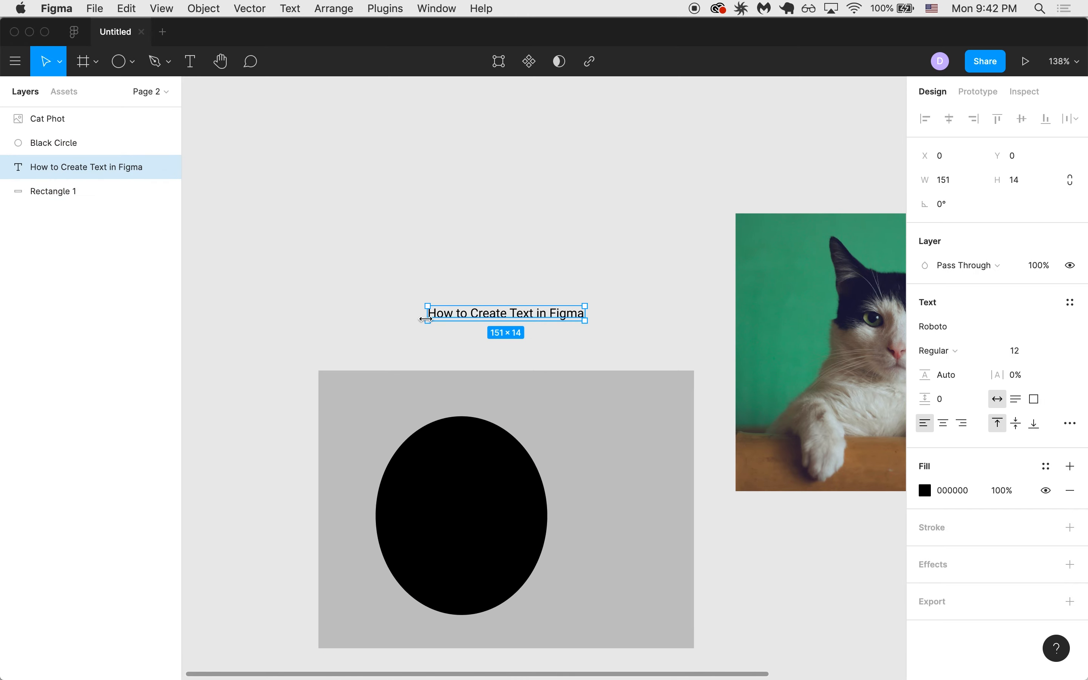
scroll(426, 319, "up", 5)
key("o")
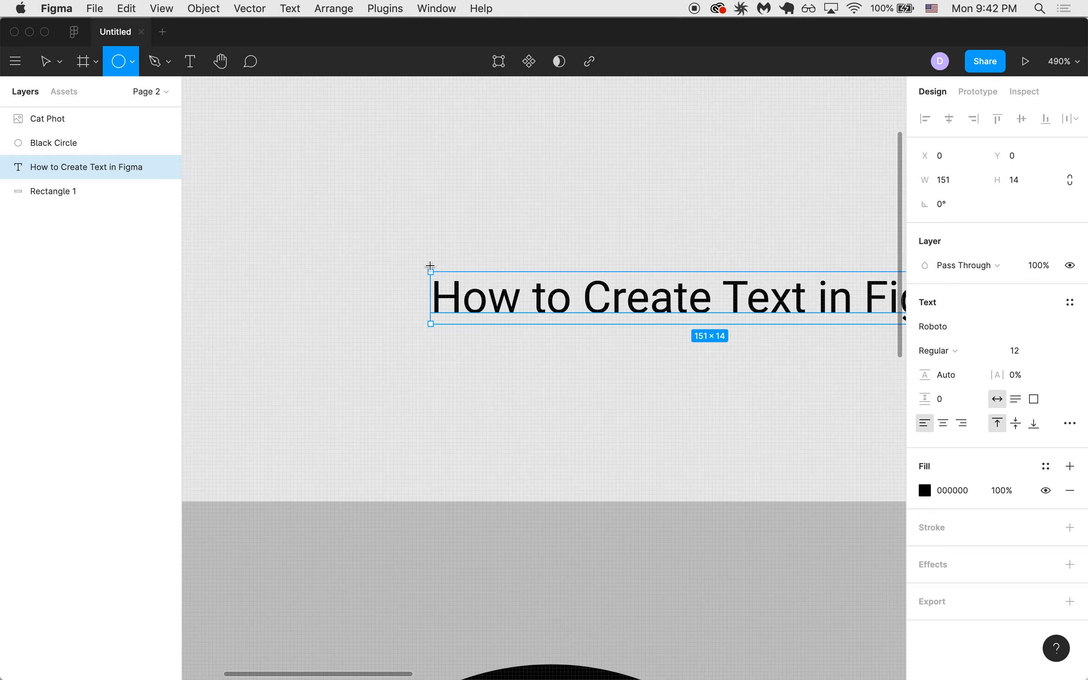
left_click_drag(423, 267, 441, 282)
scroll(423, 268, "up", 3)
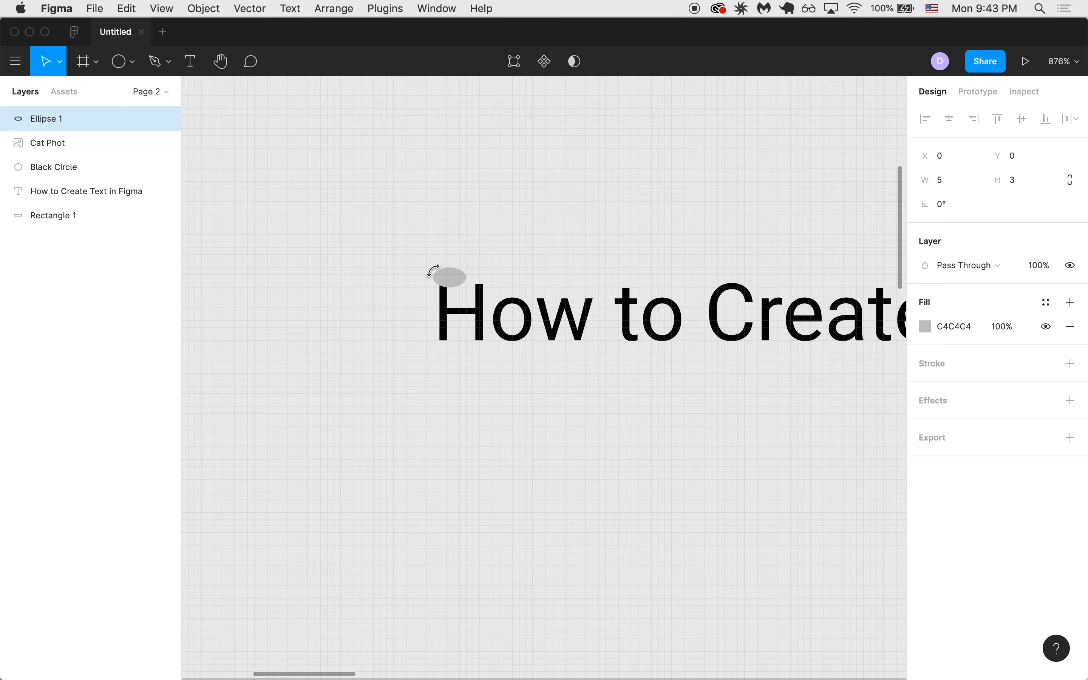
scroll(439, 280, "down", 3)
key("Delete")
scroll(438, 280, "down", 3)
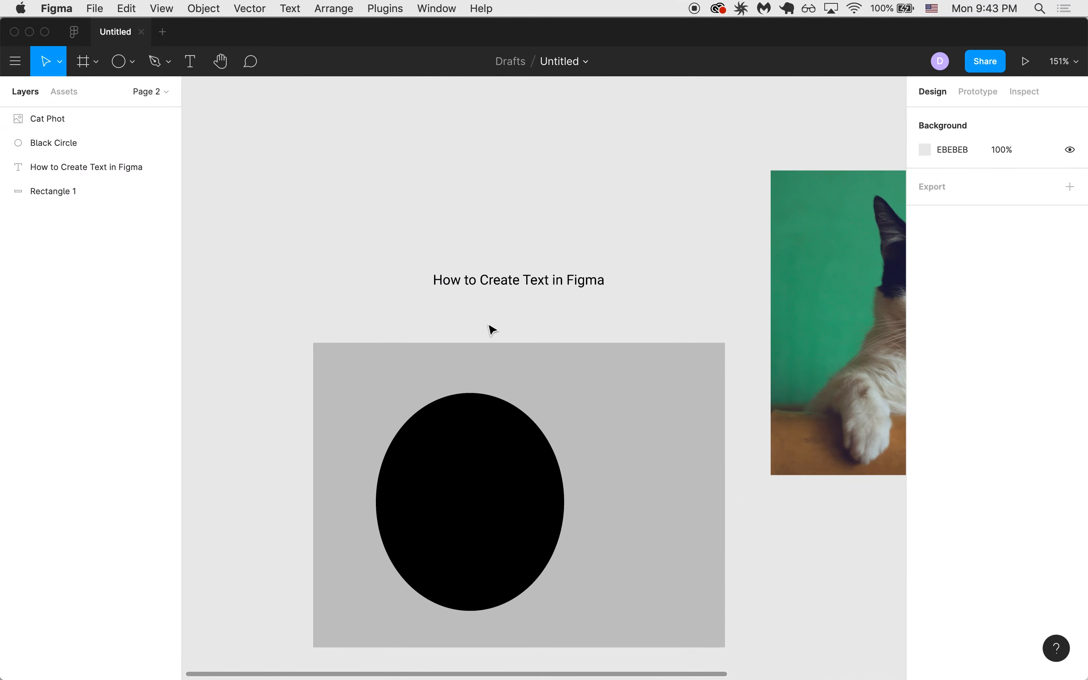
Resize the text box of "How to Create Text in Figma" to about 216 wide and 17 high
left_click(464, 290)
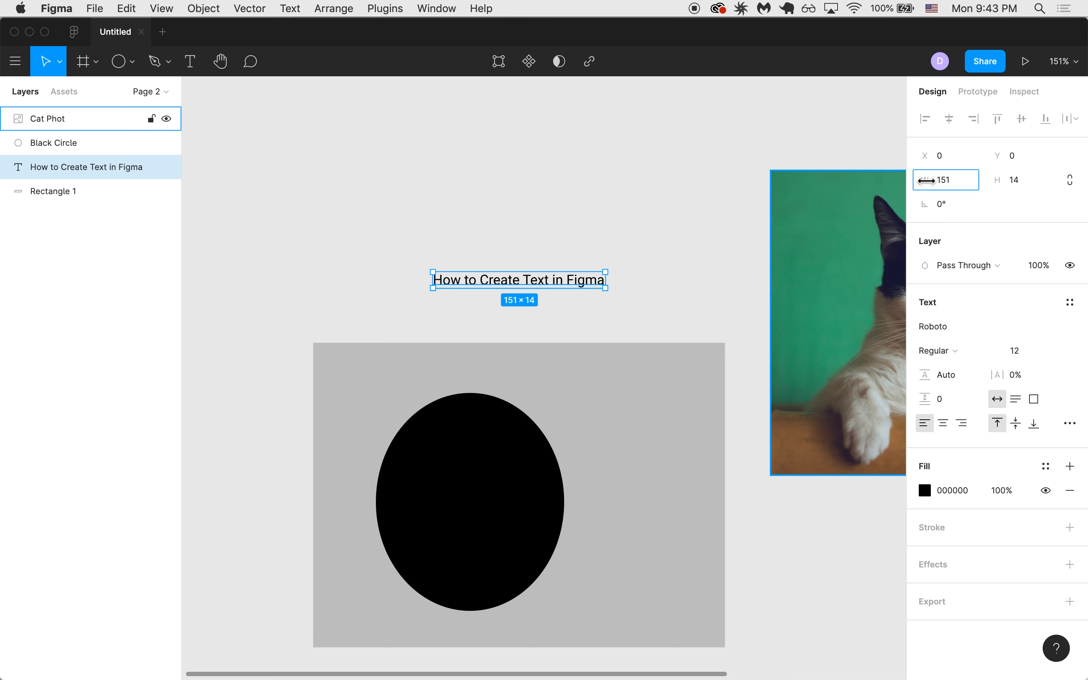
left_click_drag(925, 181, 1022, 196)
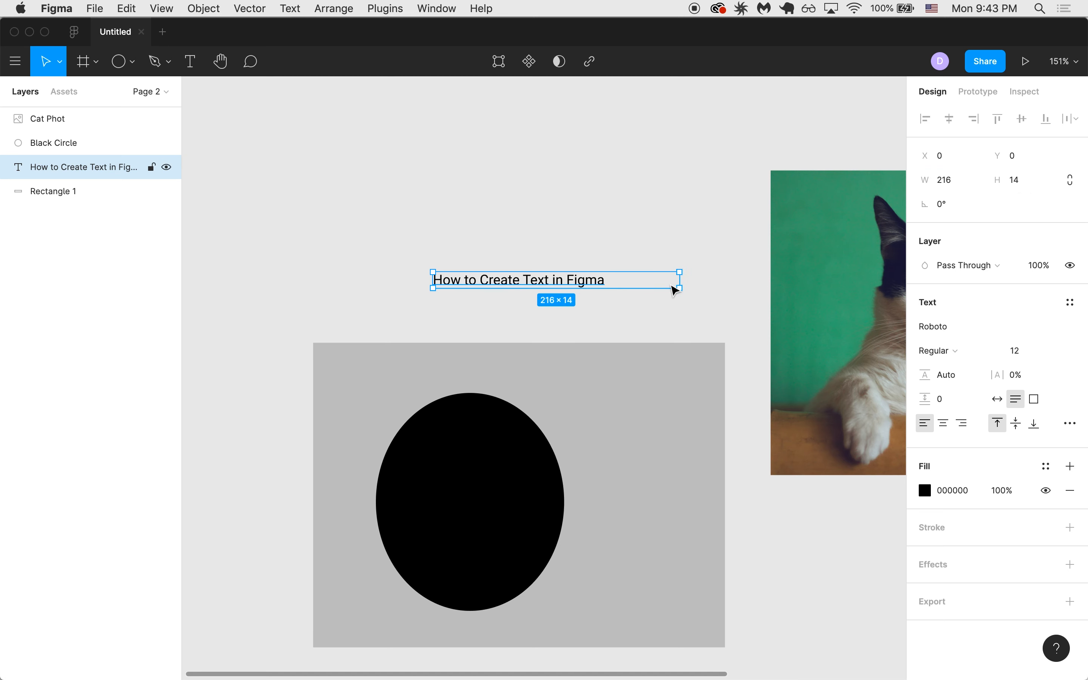
mouse_move(999, 180)
left_mouse_down()
mouse_move(1043, 186)
mouse_move(988, 178)
left_mouse_up()
left_click(573, 230)
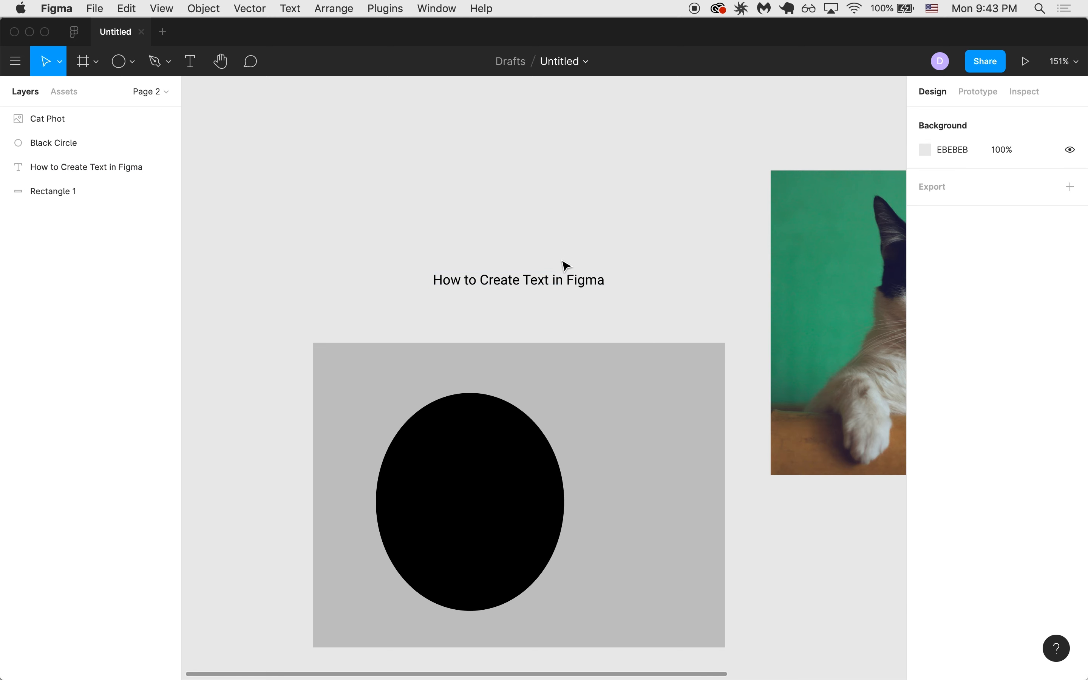
left_click(551, 273)
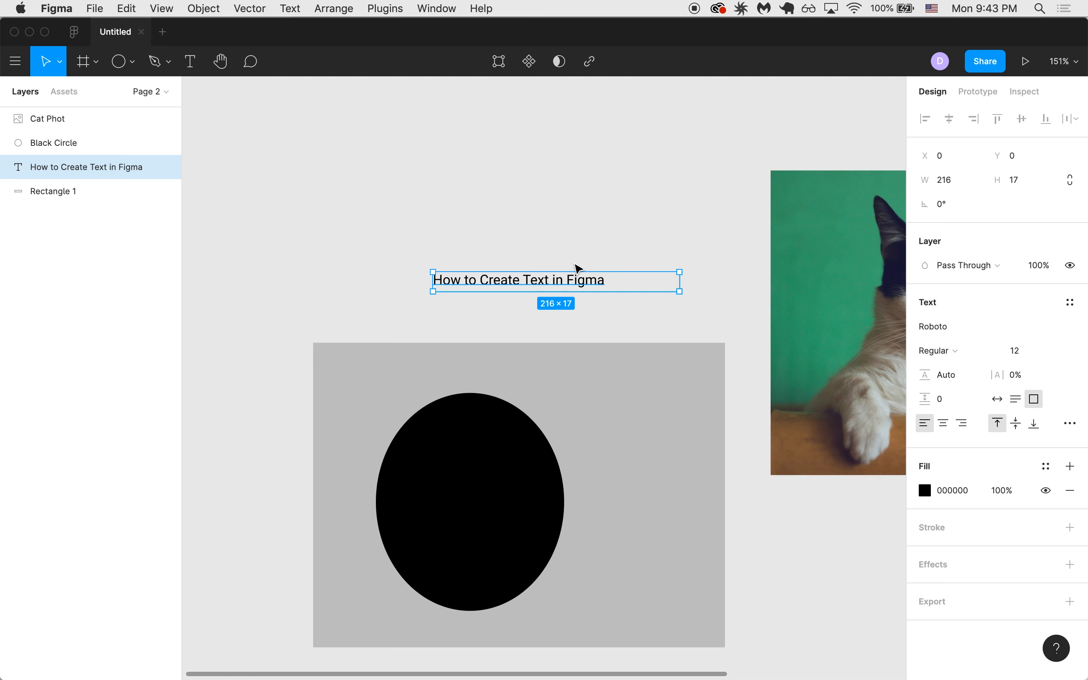
Shift the grey rectangle horizontally to about X -136, leaving the black ellipse in place
left_click(486, 378)
scroll(565, 372, "down", 3)
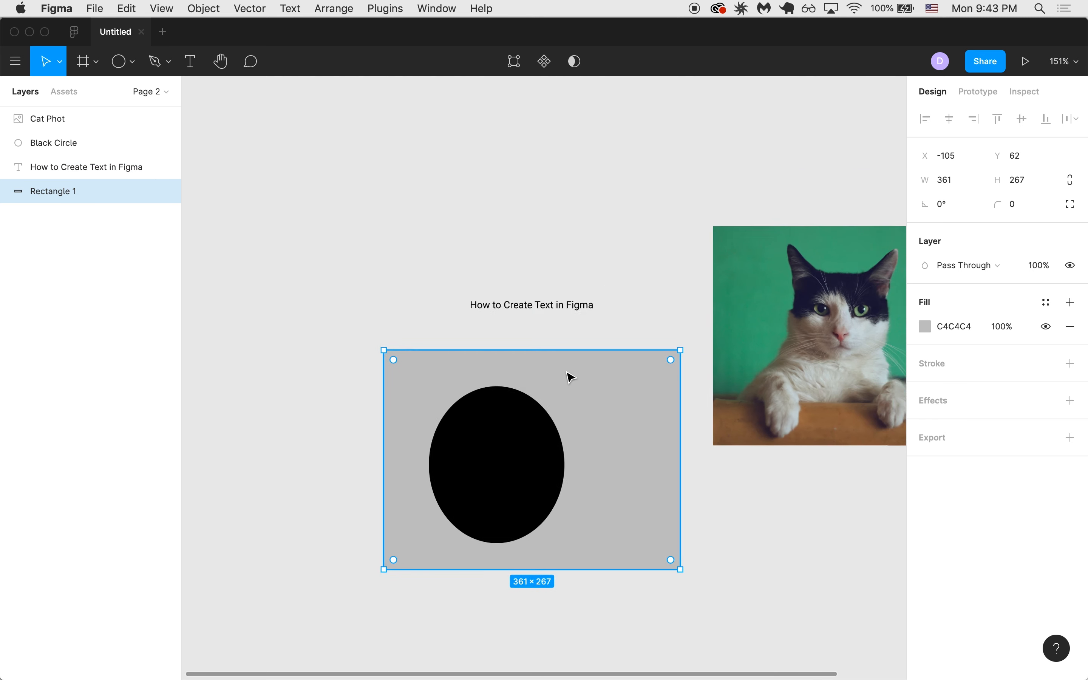
left_click_drag(556, 372, 533, 368)
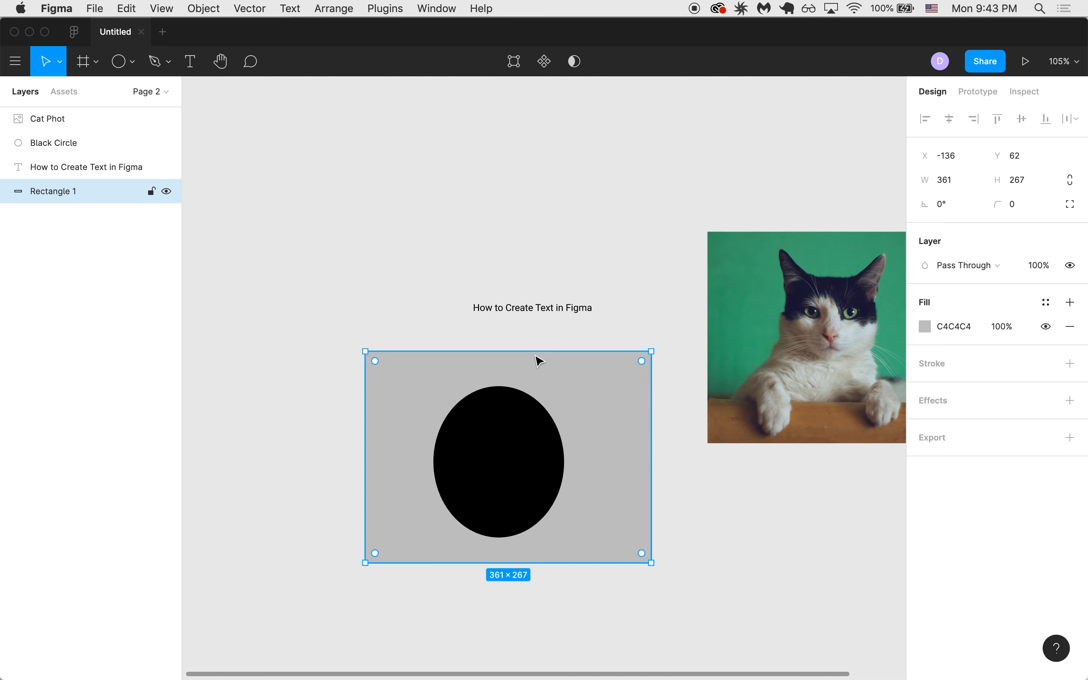
Set the grey rectangle's width and height to 300 each
left_click(943, 181)
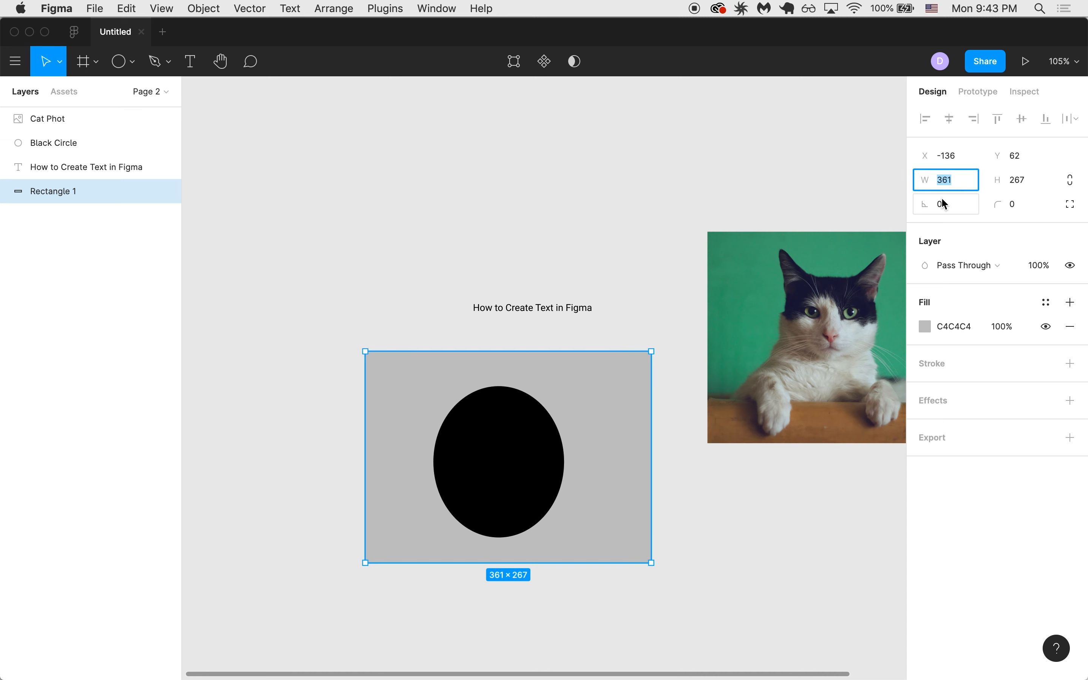
type("300")
key("Tab")
type("30")
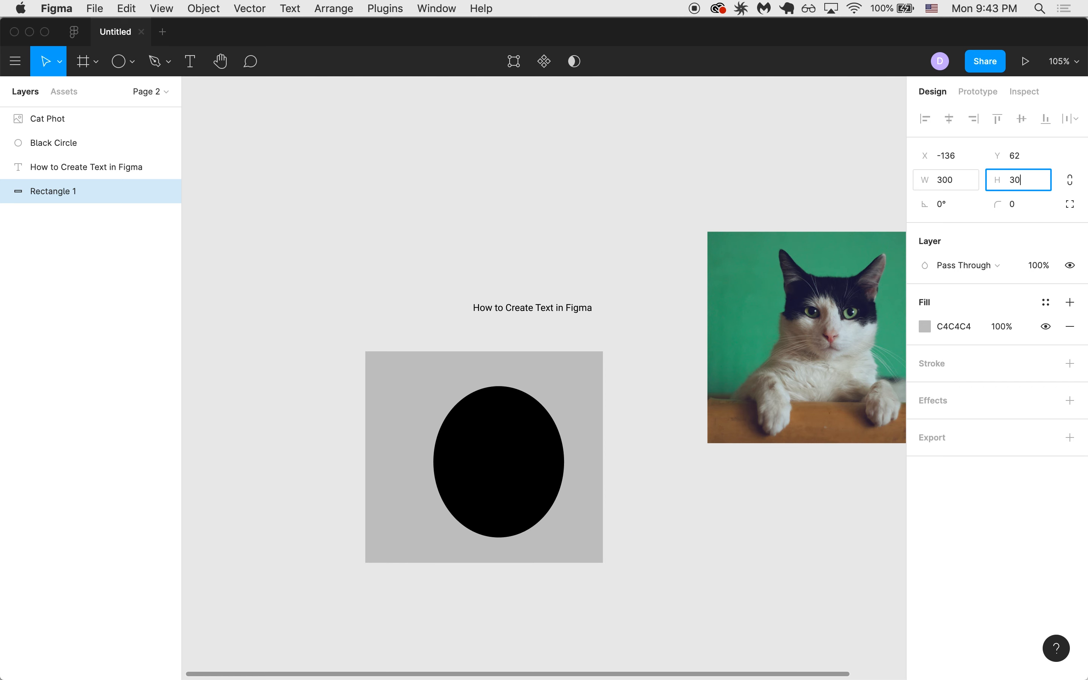
type("0")
key("Return")
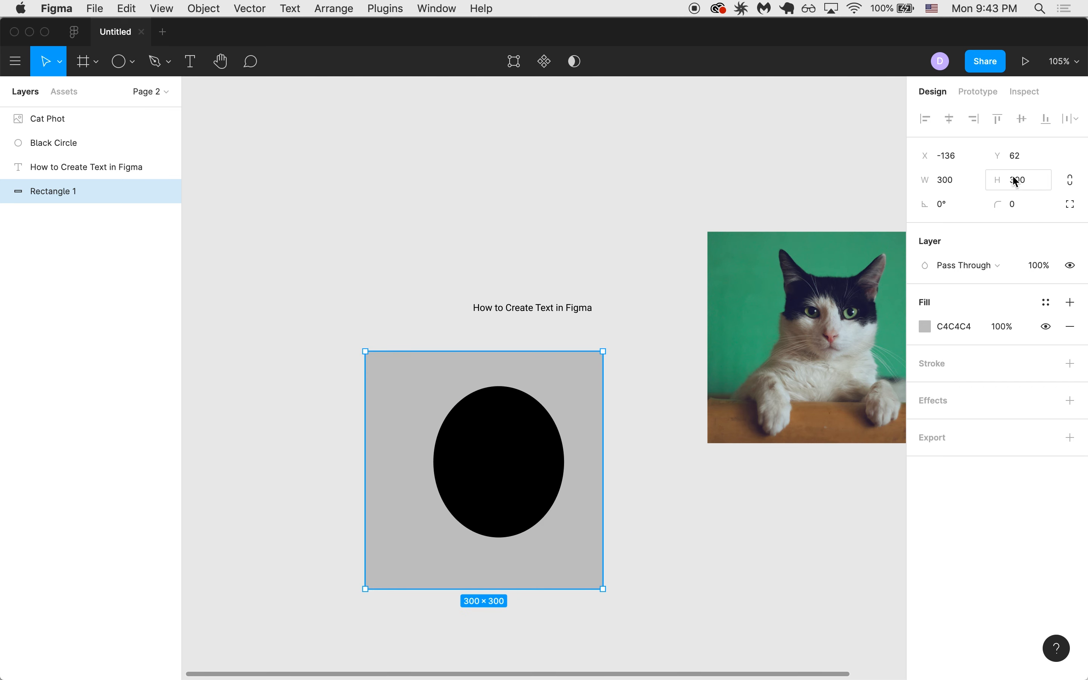
Set the black ellipse's width and height to 150 each to make it a perfect circle
left_click(459, 502)
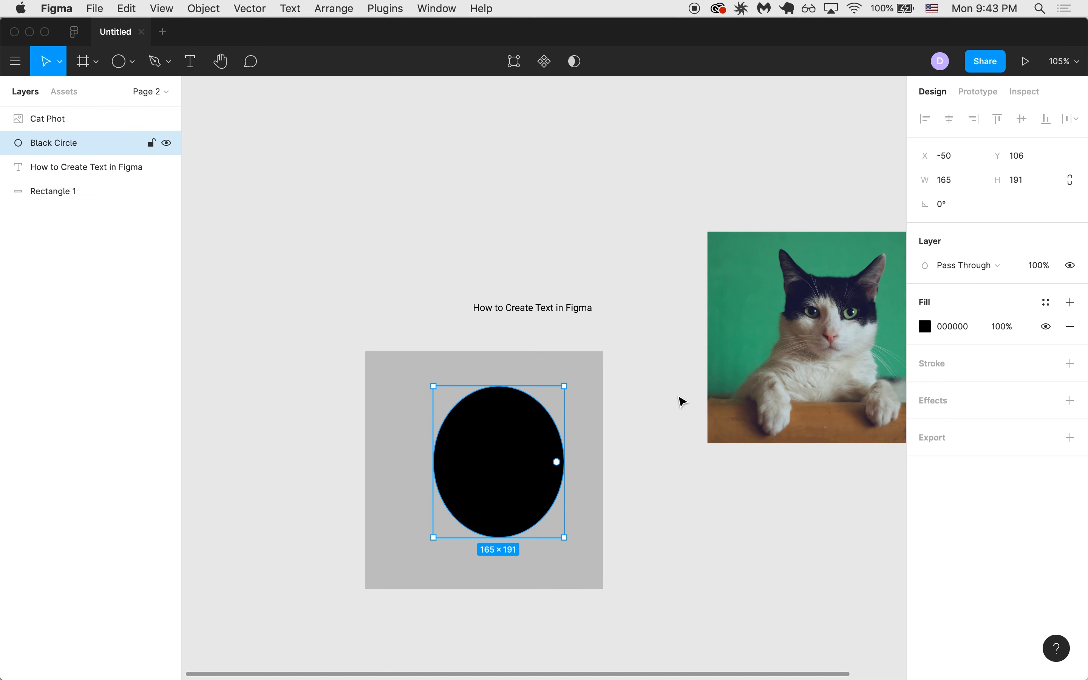
left_click(958, 189)
type("150")
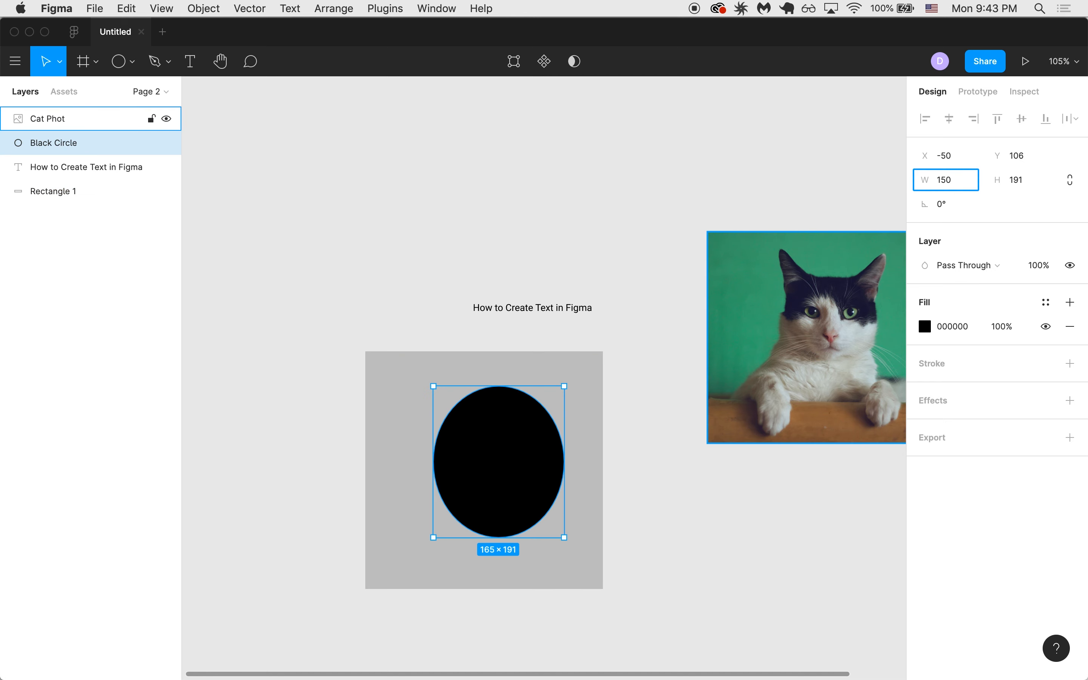
key("Tab")
type("150")
key("Return")
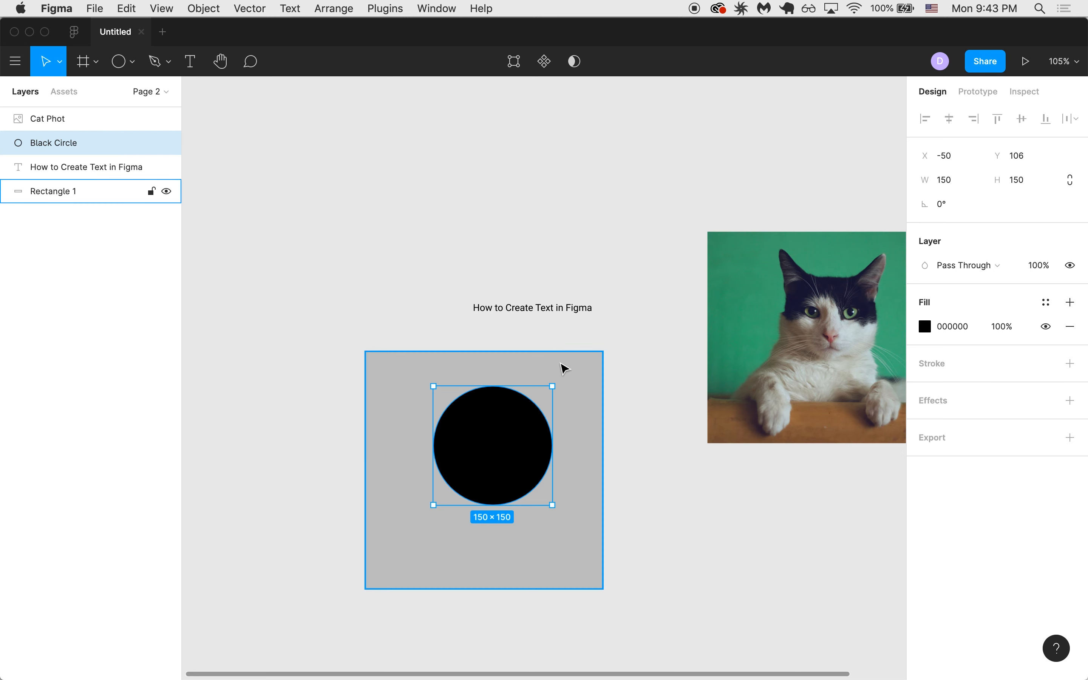
Centre the black circle on the grey square at about X -61, Y 137, and shift both shapes together towards the heading text
left_click_drag(498, 427, 489, 451)
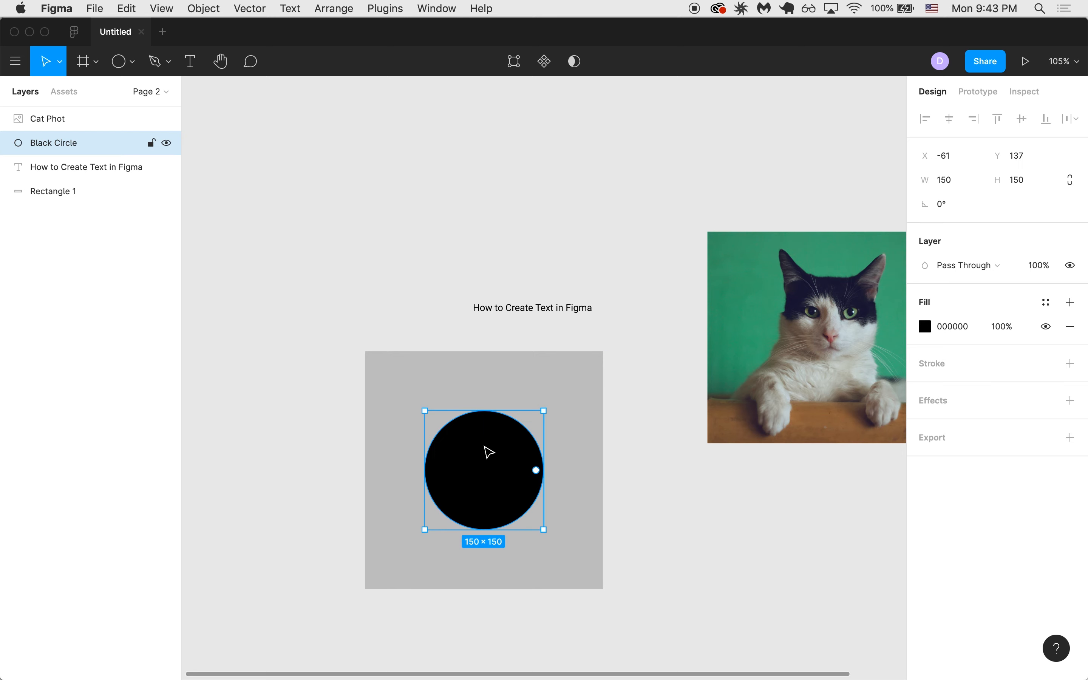
left_click(442, 390, "shift")
left_click_drag(439, 389, 477, 378)
Change the font of "How to Create Text in Figma" to Shanti and move the text to about X -20, Y 4
left_click(507, 309)
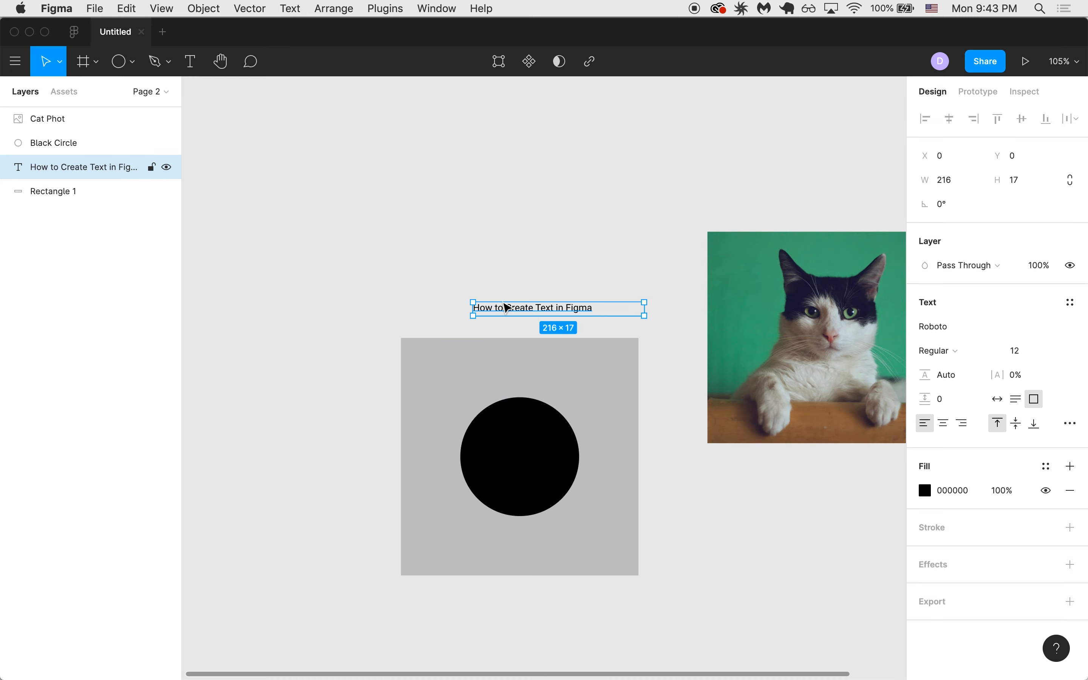
scroll(490, 298, "up", 5)
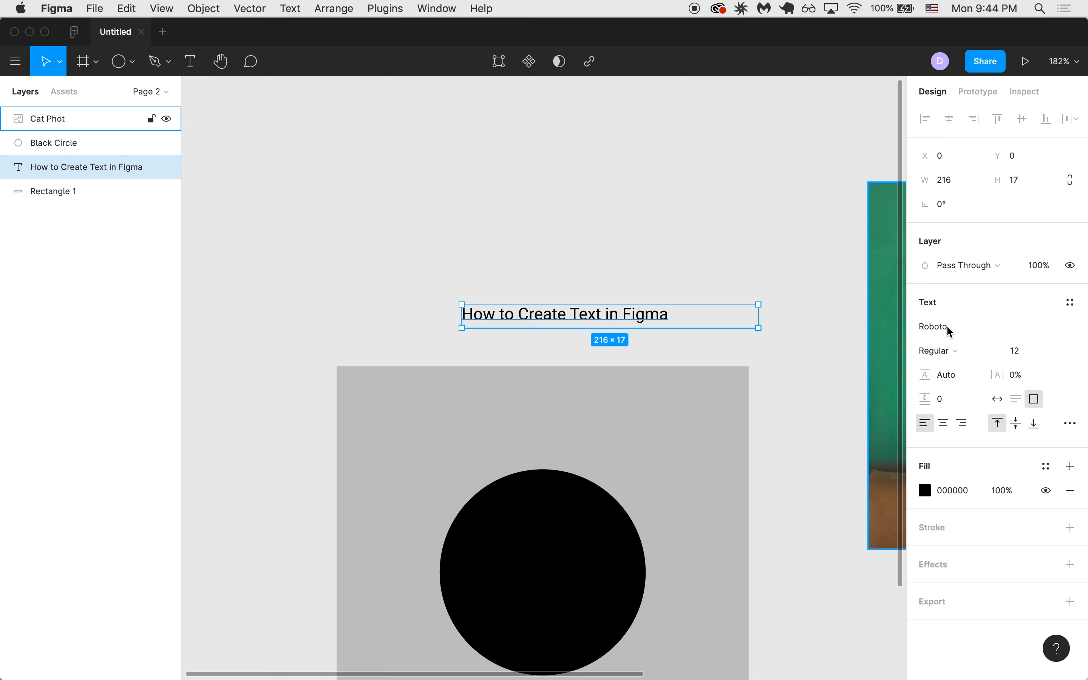
left_click(1074, 328)
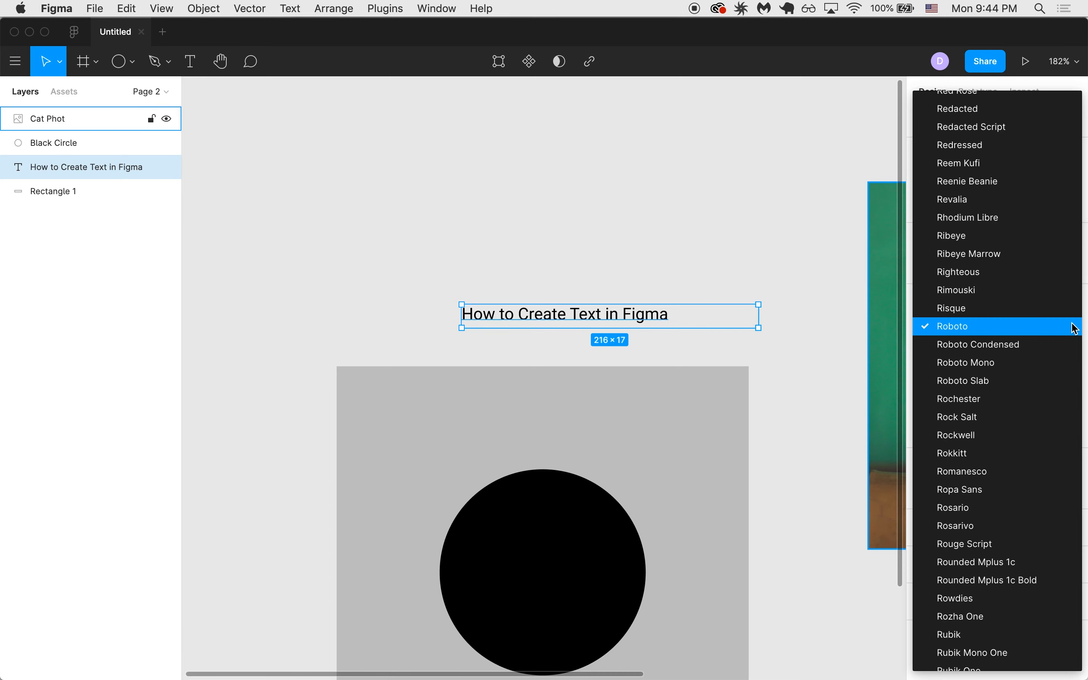
scroll(978, 337, "down", 10)
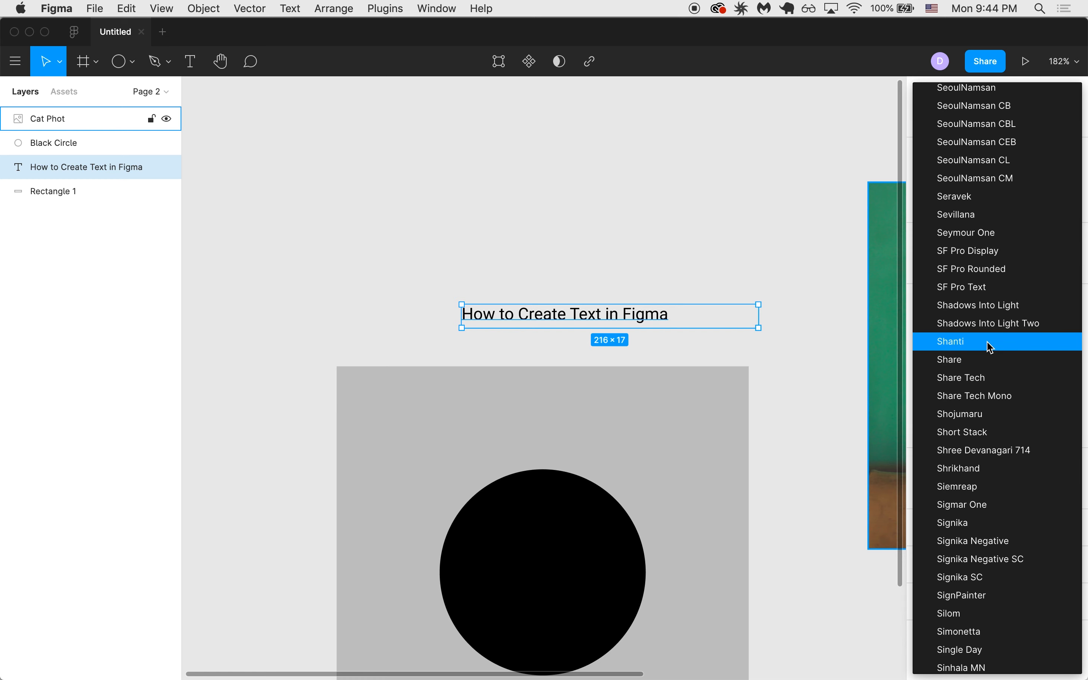
left_click(986, 341)
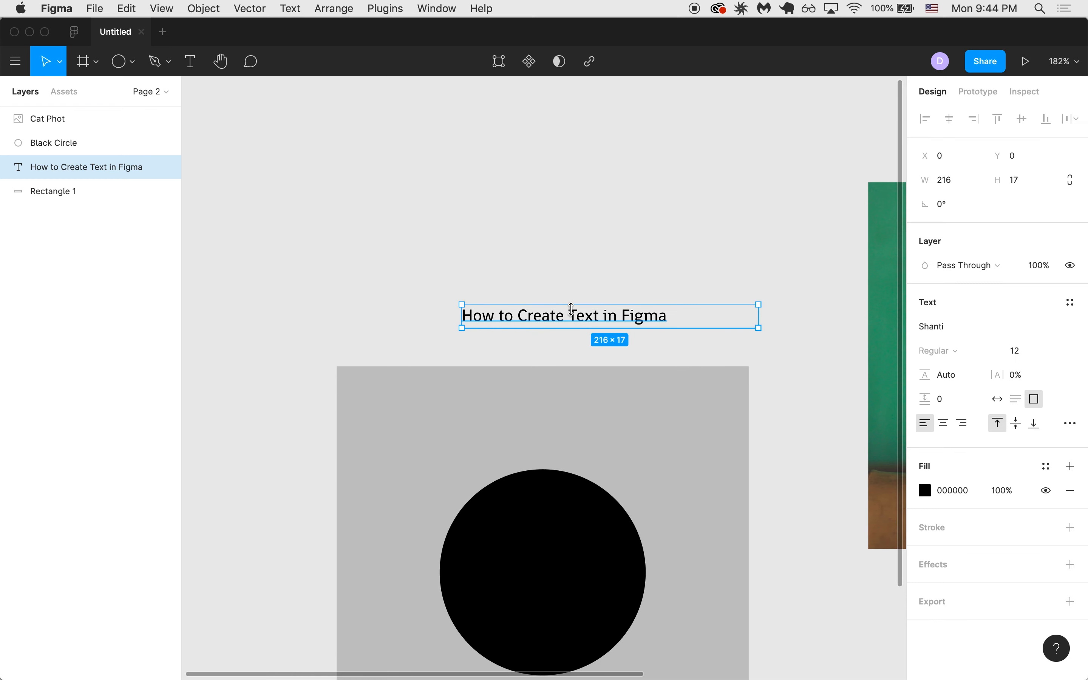
left_click_drag(572, 311, 544, 323)
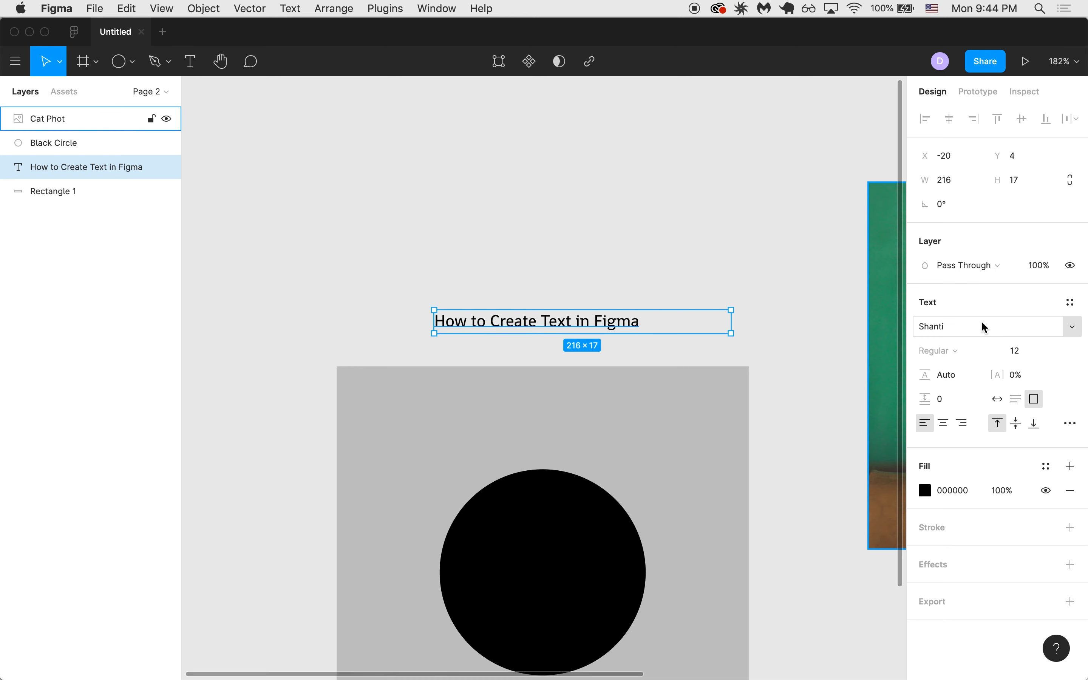
left_click(754, 327)
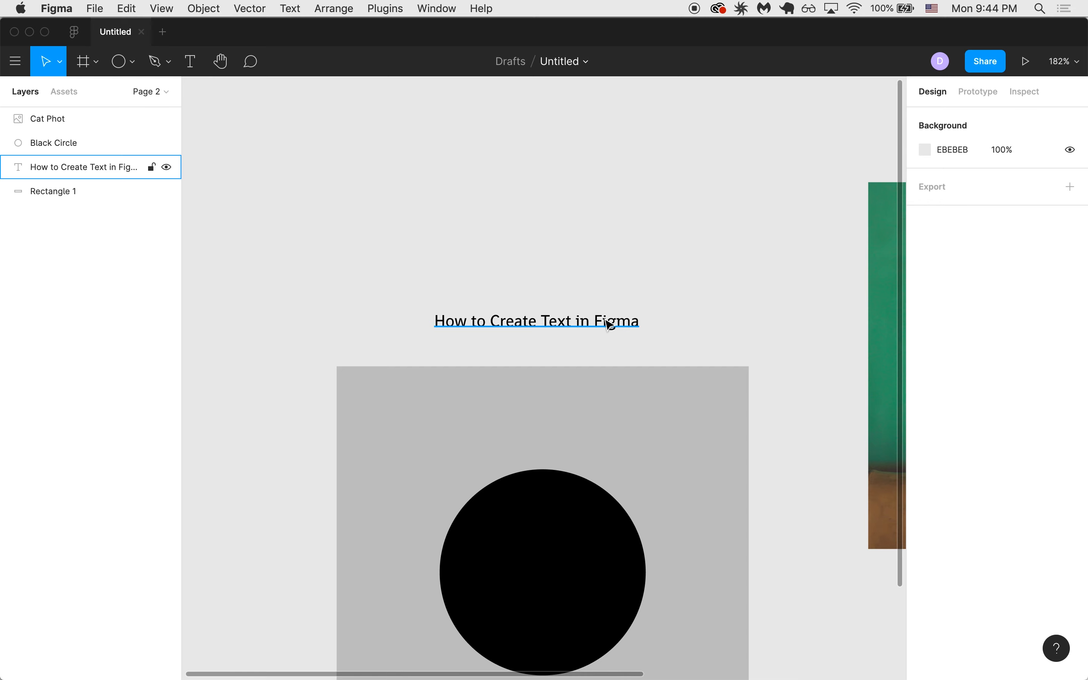
scroll(609, 324, "down", 3)
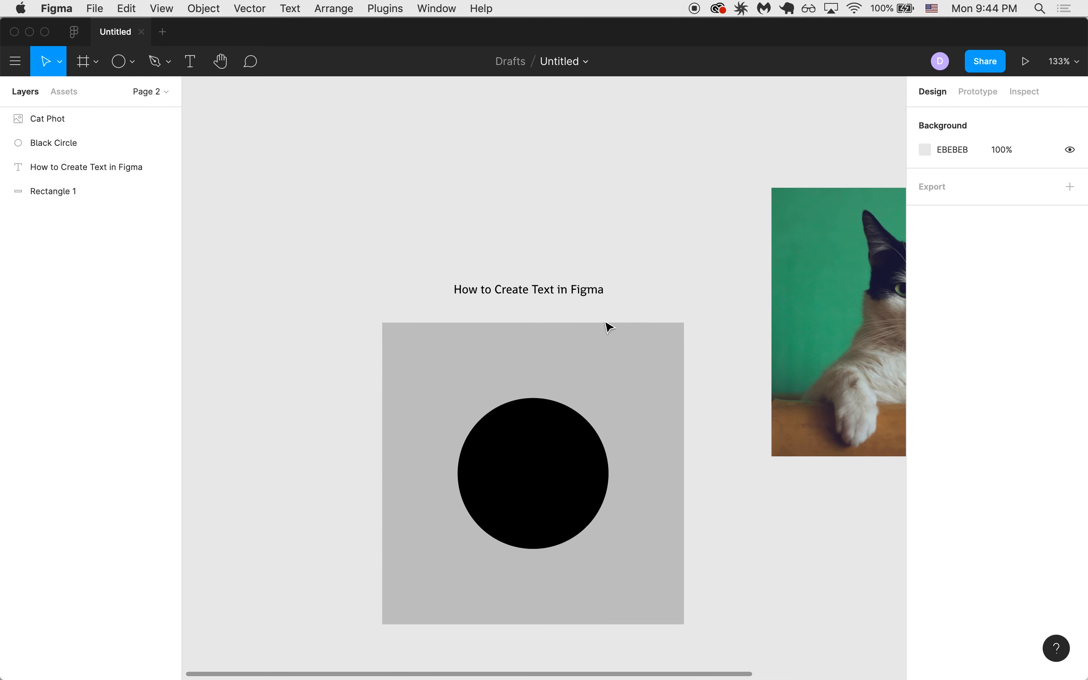
Change the heading text's font to Arial, move it to about X -49, Y 9, and view the available font styles
left_click(562, 295)
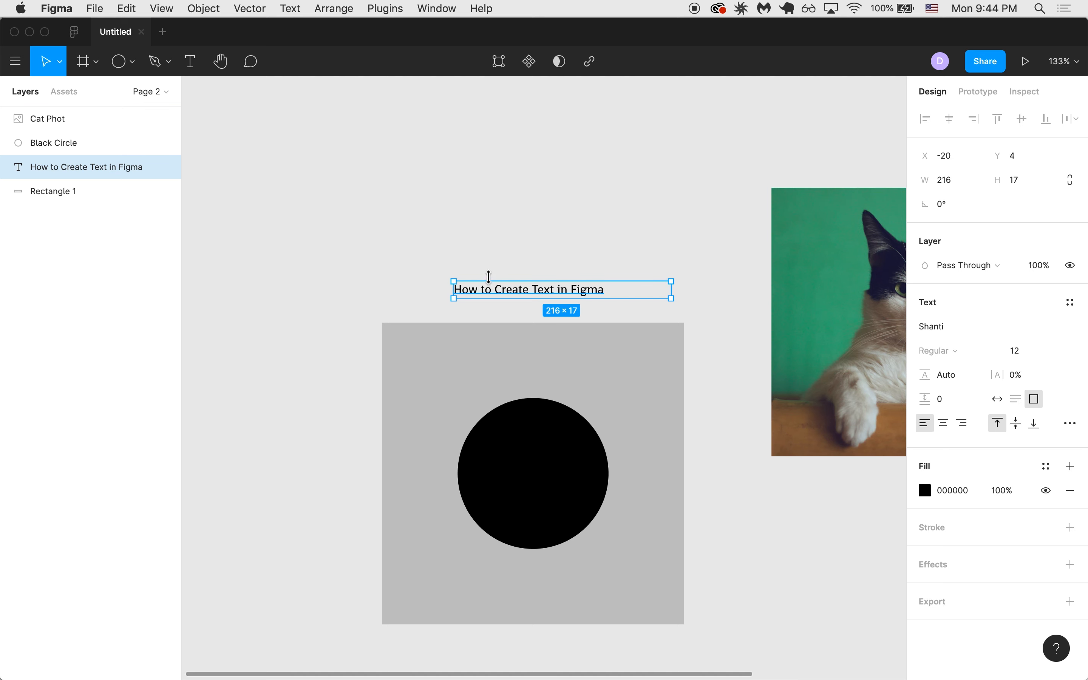
left_click(977, 331)
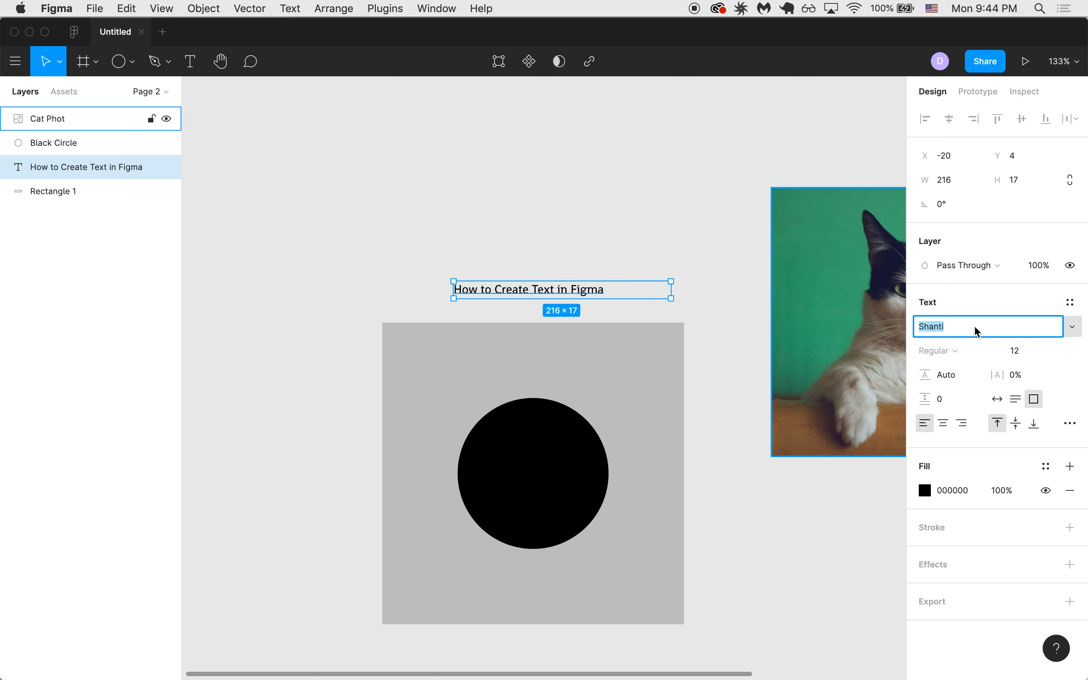
type("Arial")
key("Return")
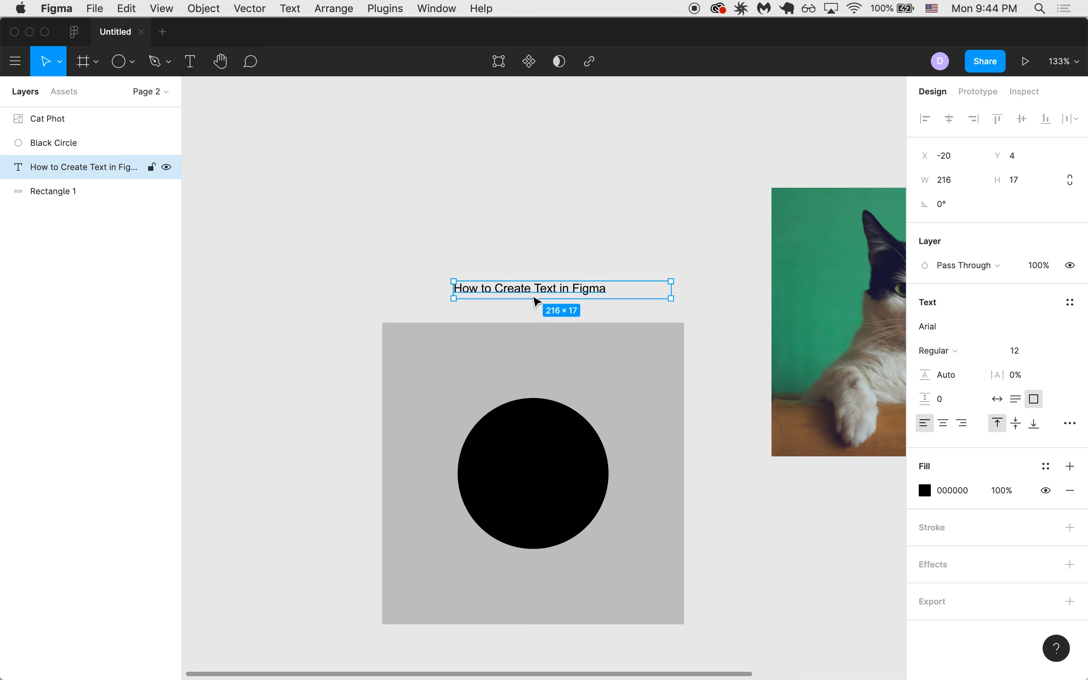
left_click_drag(535, 290, 506, 294)
left_click(953, 354)
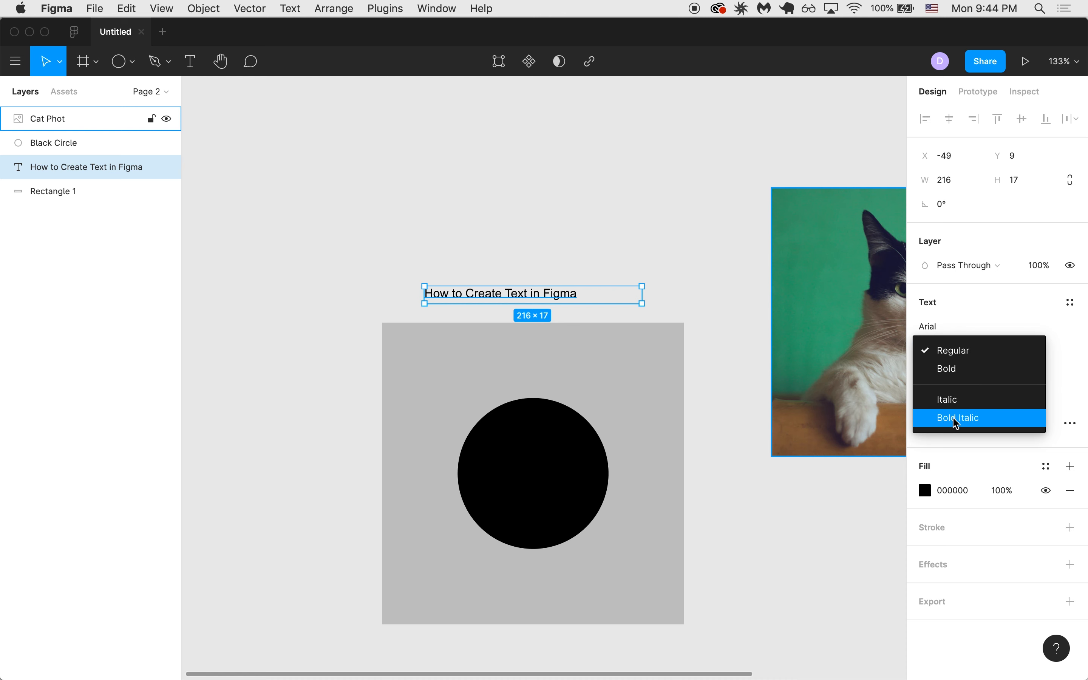
left_click(957, 330)
Change the heading text's font to Open Sans and view its font weights, keeping Regular
left_click(955, 326)
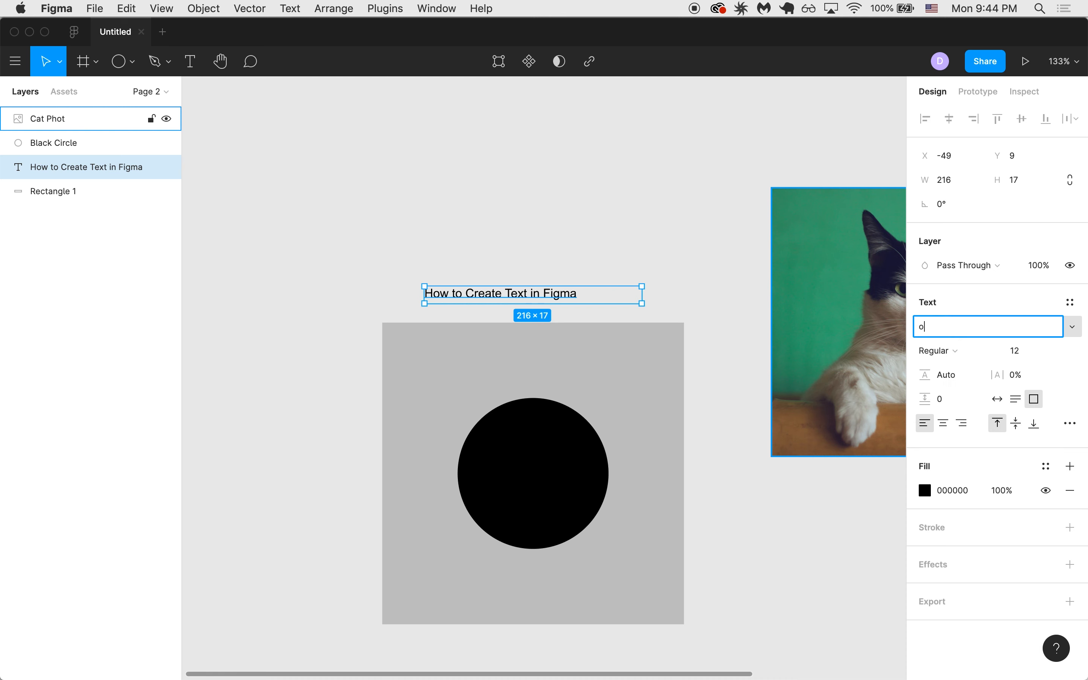
type("Open Sans")
key("Return")
left_click(934, 350)
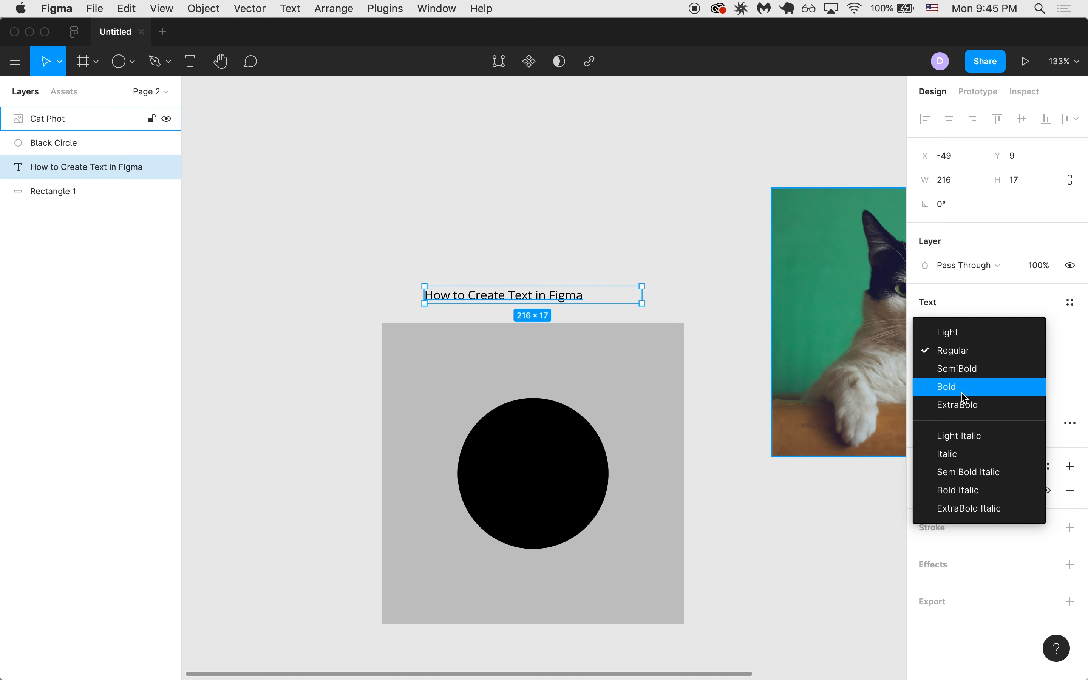
left_click(626, 279)
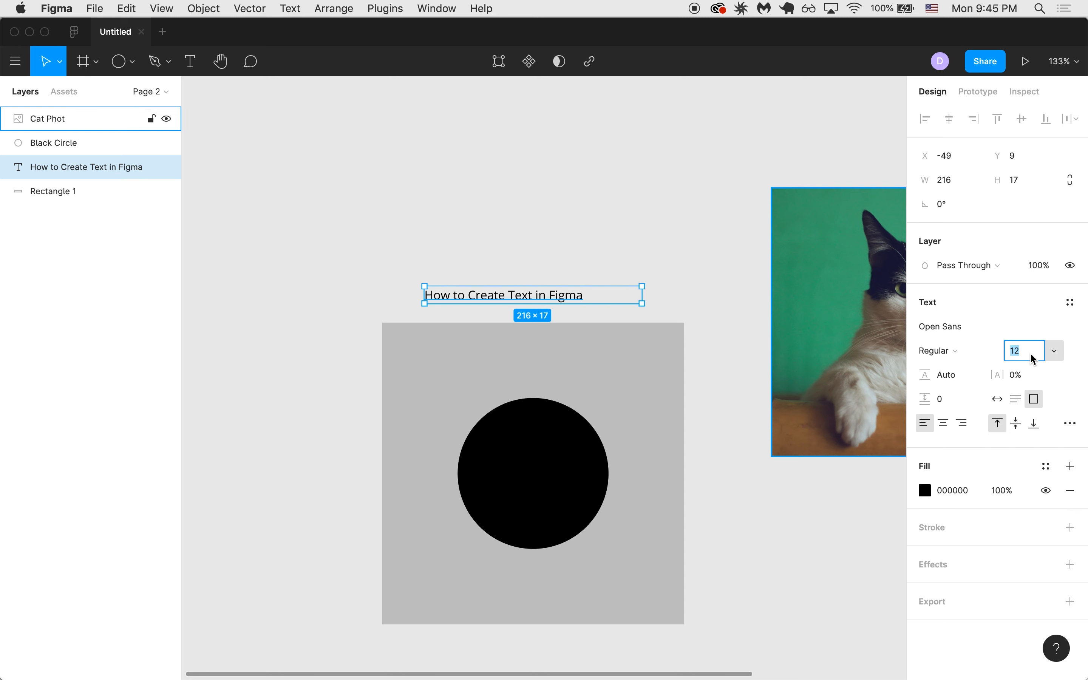
Set the heading text's font size to 18 px
type("1")
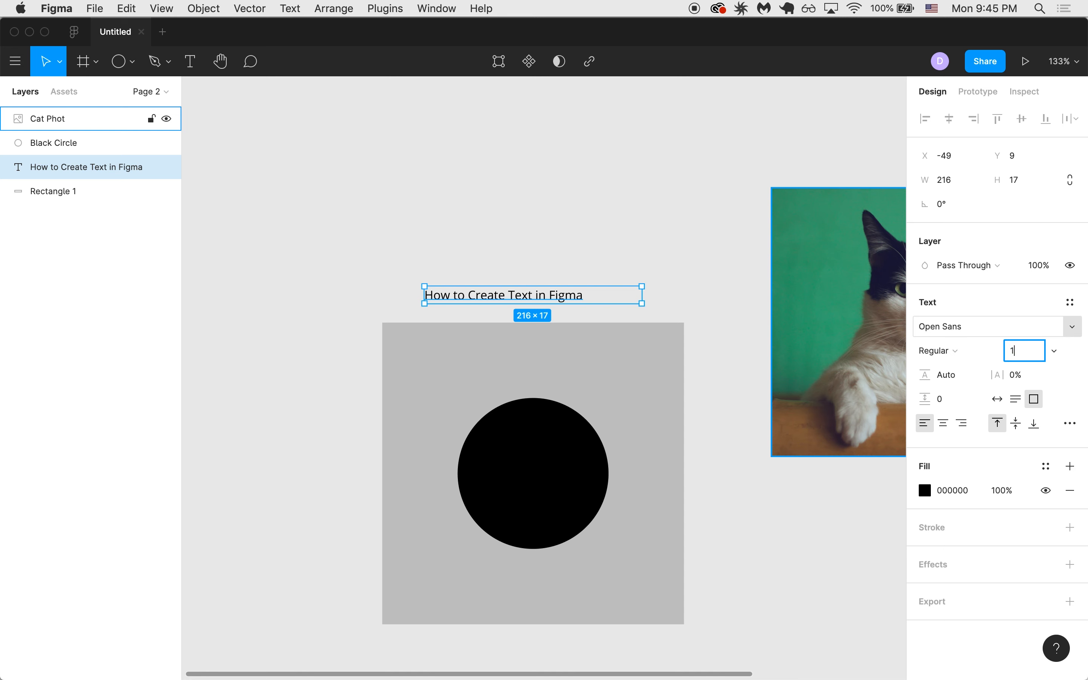
type("8px")
key("Return")
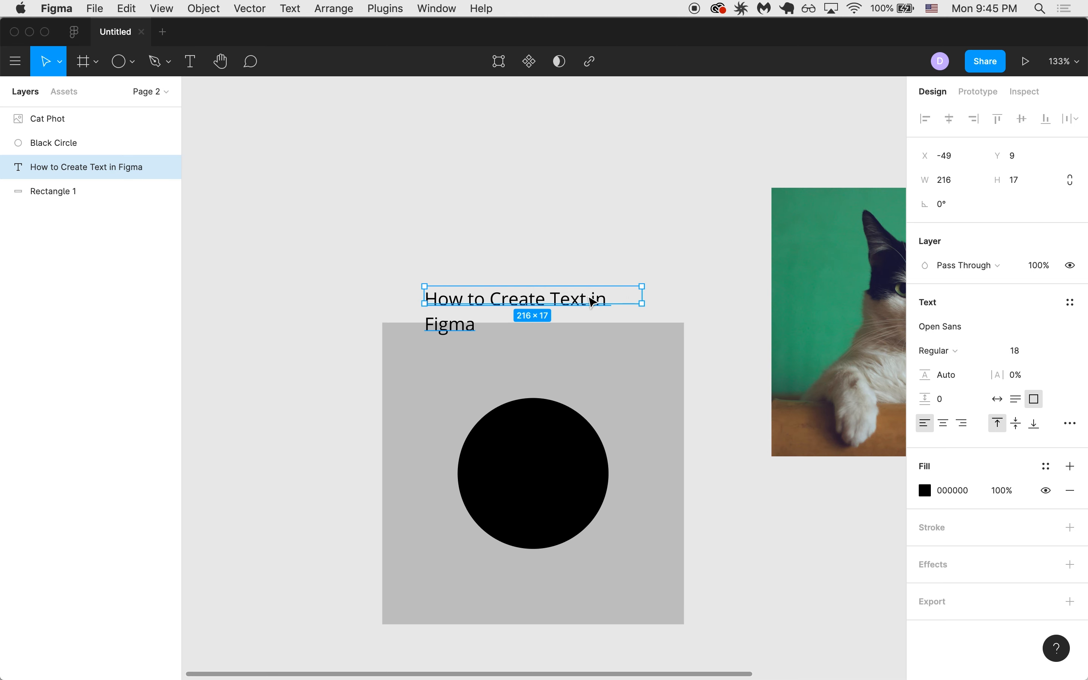
Fit the heading's text box to its content on one line and place it above the grey square at about X -60, Y 3
left_click_drag(591, 302, 565, 299)
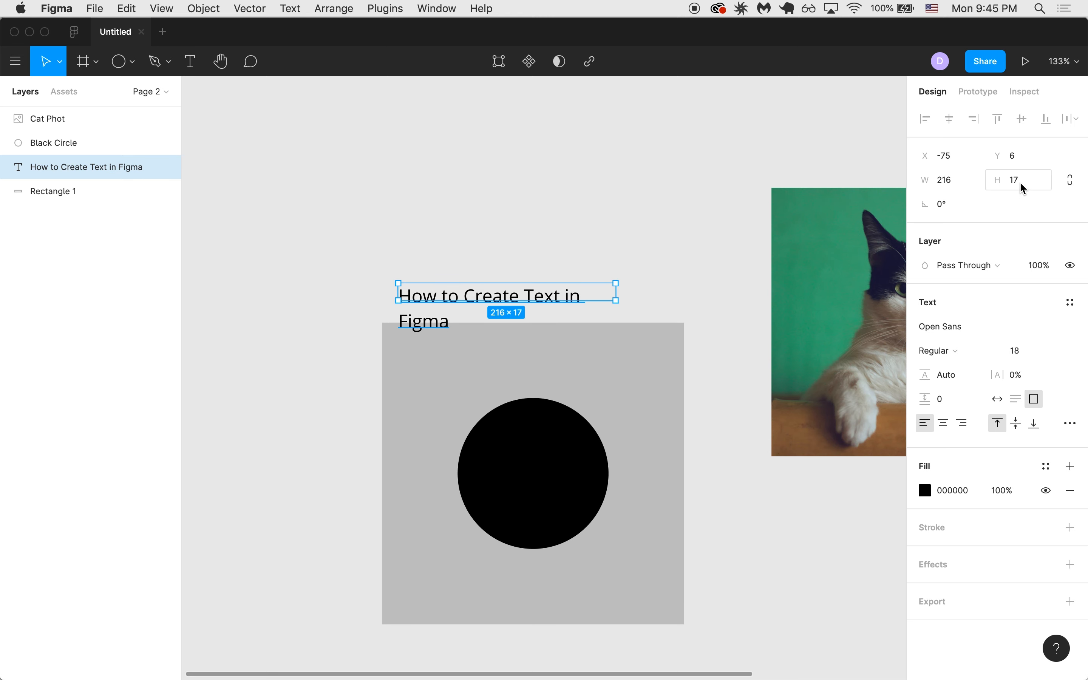
double_click(617, 290)
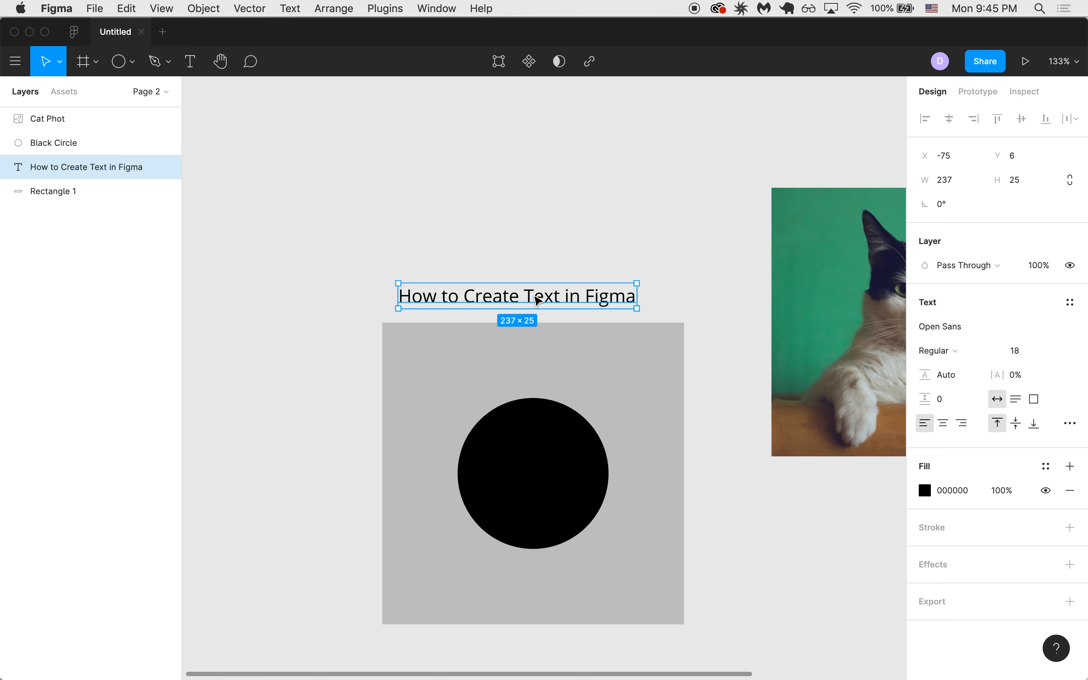
left_click_drag(536, 298, 555, 297)
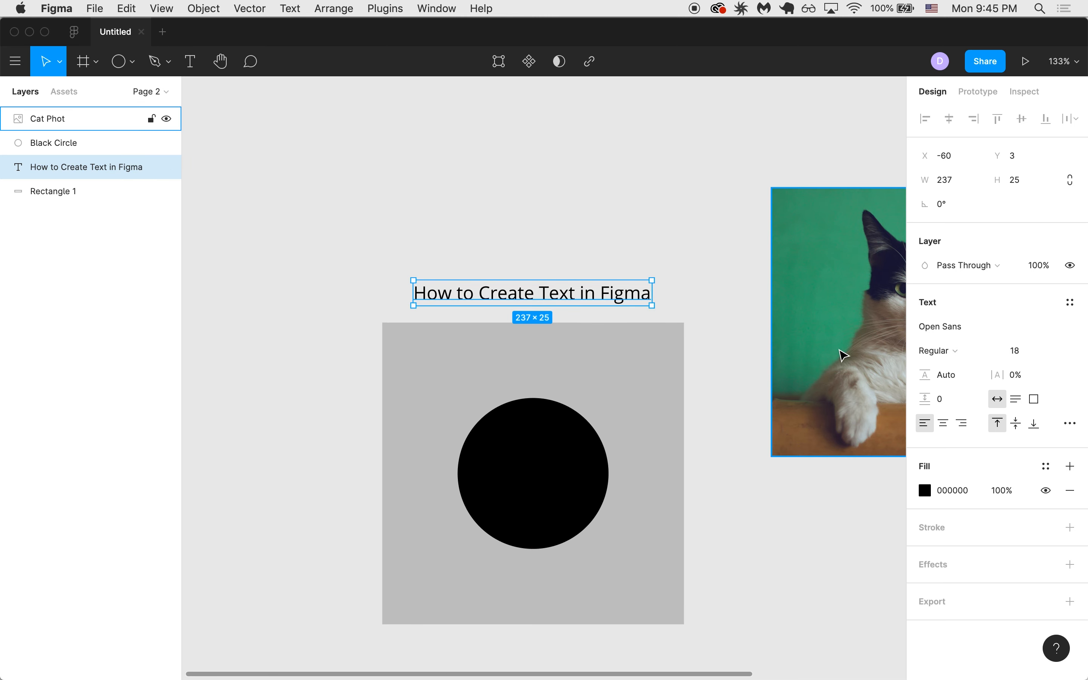
Try the Bold weight on the heading, set it to ExtraBold, and recentre the text at about X -72, Y 5
left_click(964, 343)
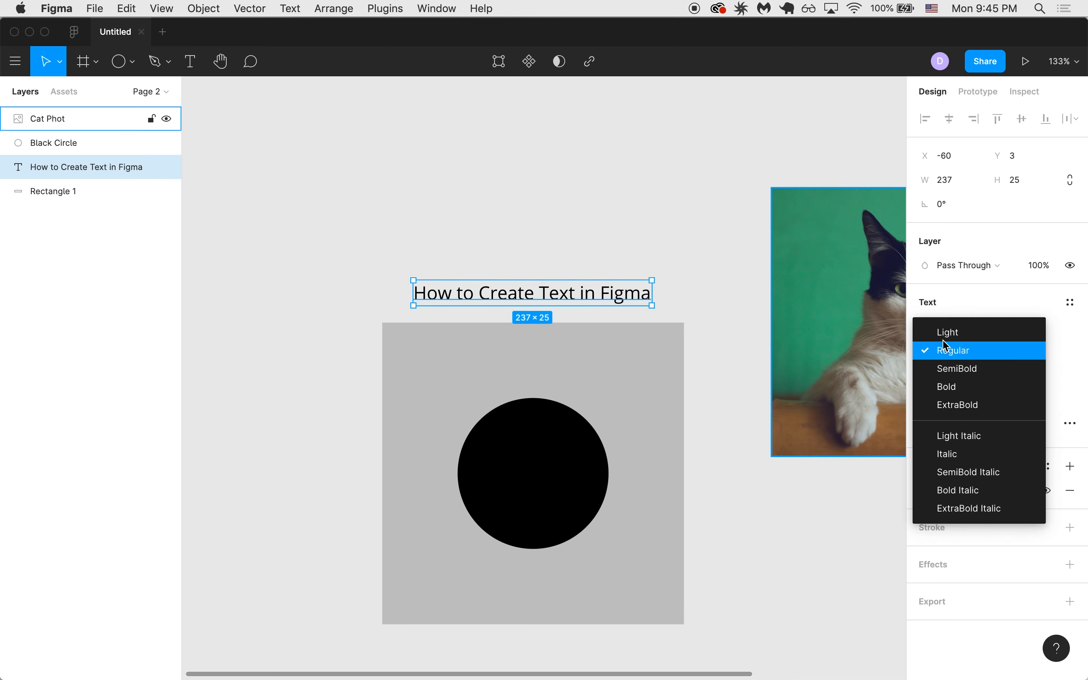
left_click(961, 380)
left_click(953, 351)
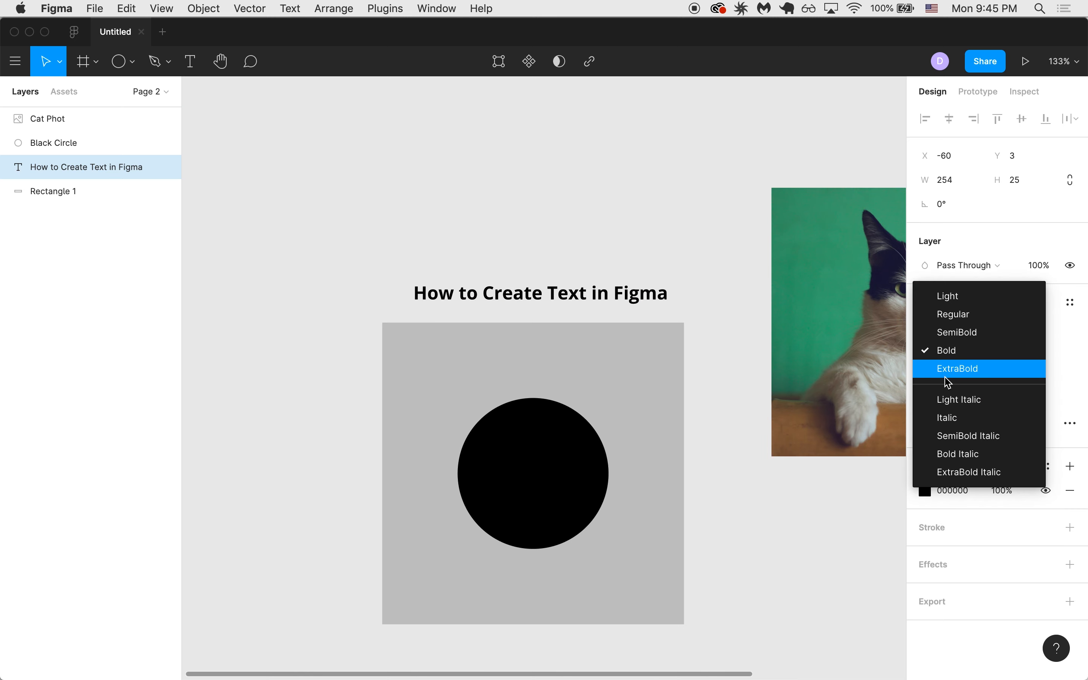
left_click(947, 372)
left_click_drag(629, 304, 618, 305)
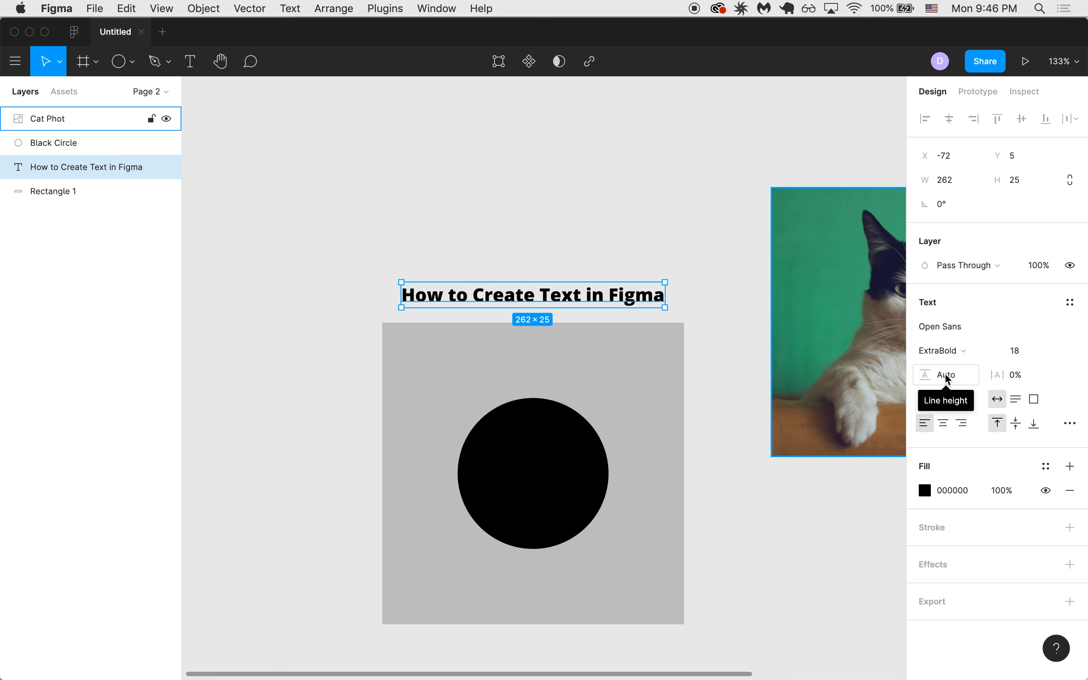
Move the heading up, repeat "How to Create Text in Figma" on two more lines, and place the block at about X -72, Y -89
left_click_drag(617, 298, 618, 227)
double_click(617, 224)
key("super+c")
key("Right")
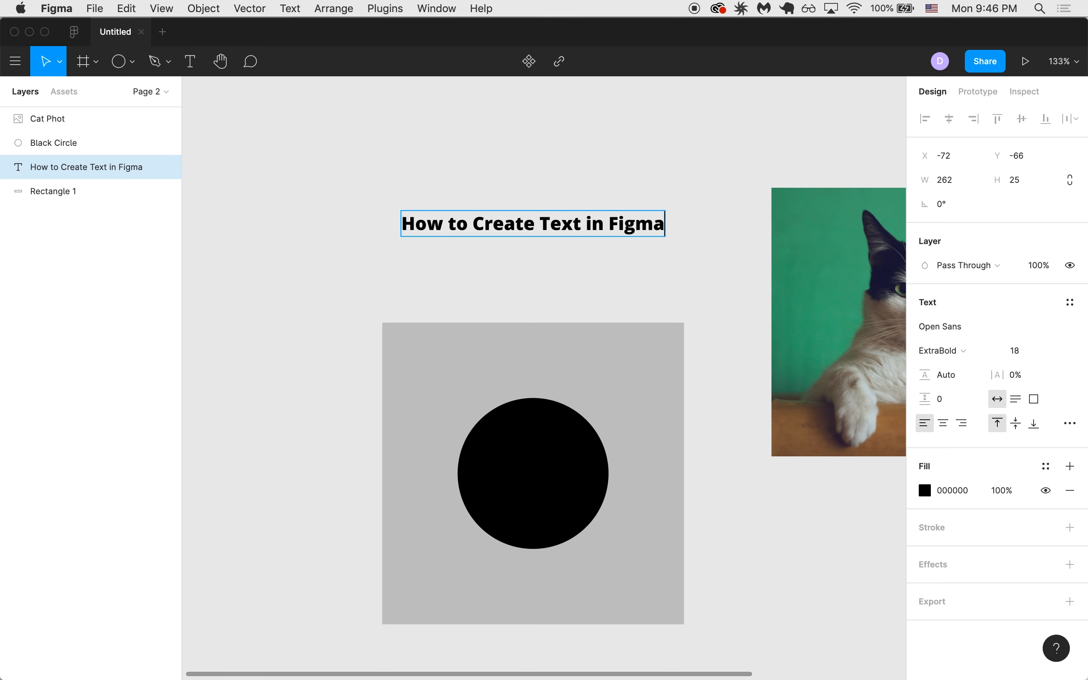
key("Return")
key("super+v")
key("Return")
key("super+v")
key("Escape")
left_click_drag(607, 246, 613, 219)
left_click(657, 251)
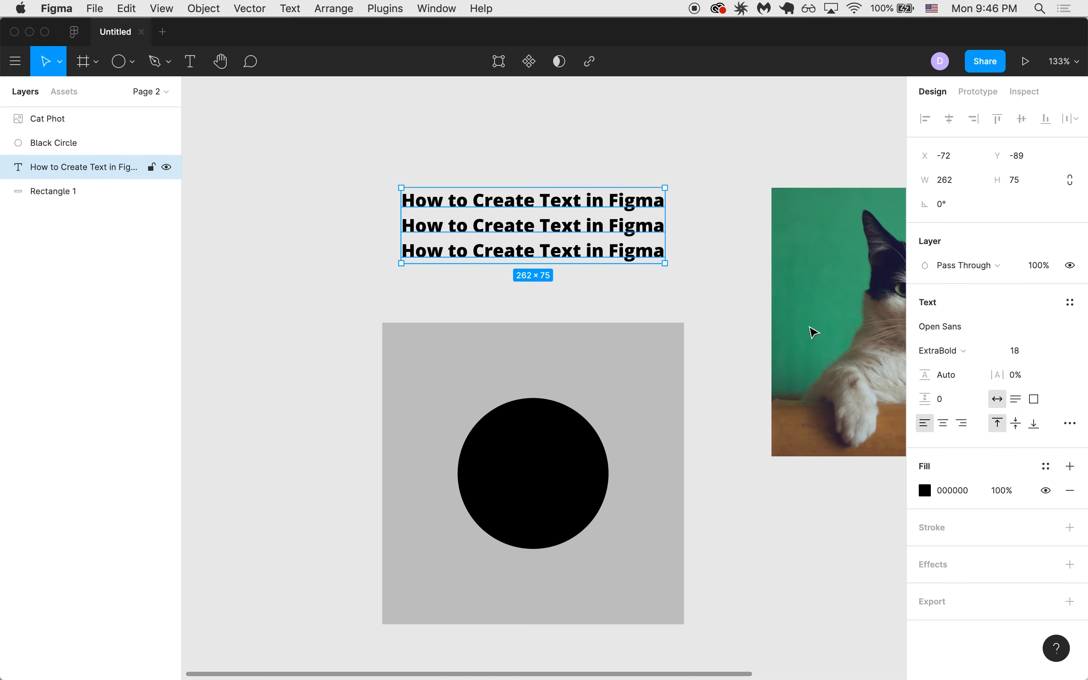
Try the three-line text's line height at about 171.7% and at 24 px
mouse_move(924, 376)
left_mouse_down()
mouse_move(936, 378)
mouse_move(919, 378)
left_mouse_up()
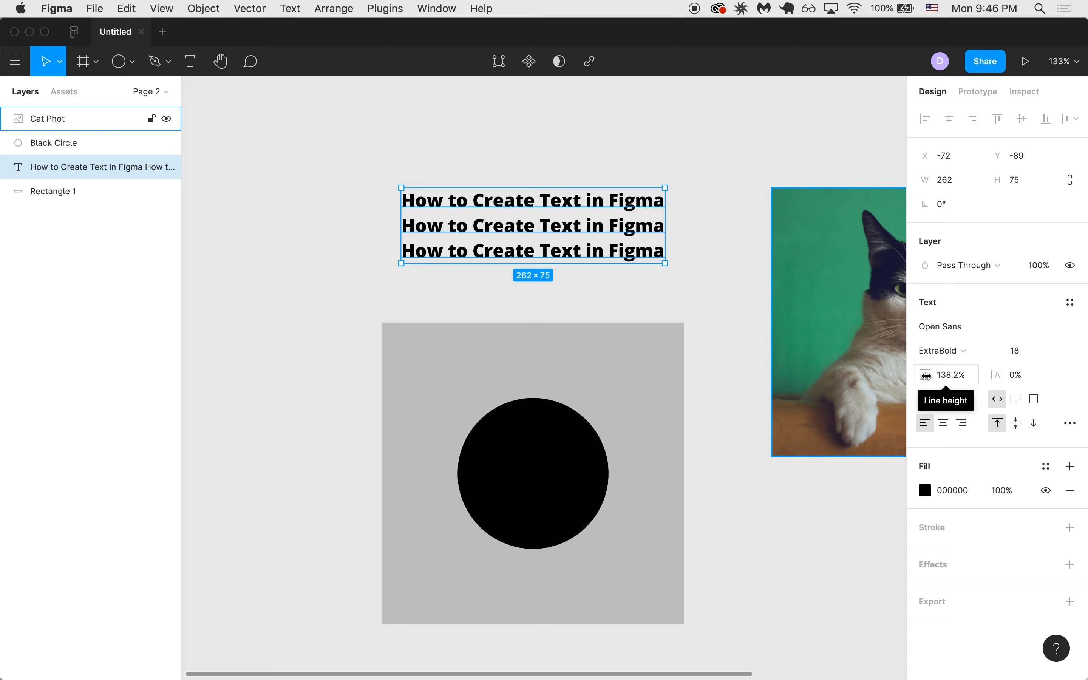
left_click_drag(924, 375, 956, 377)
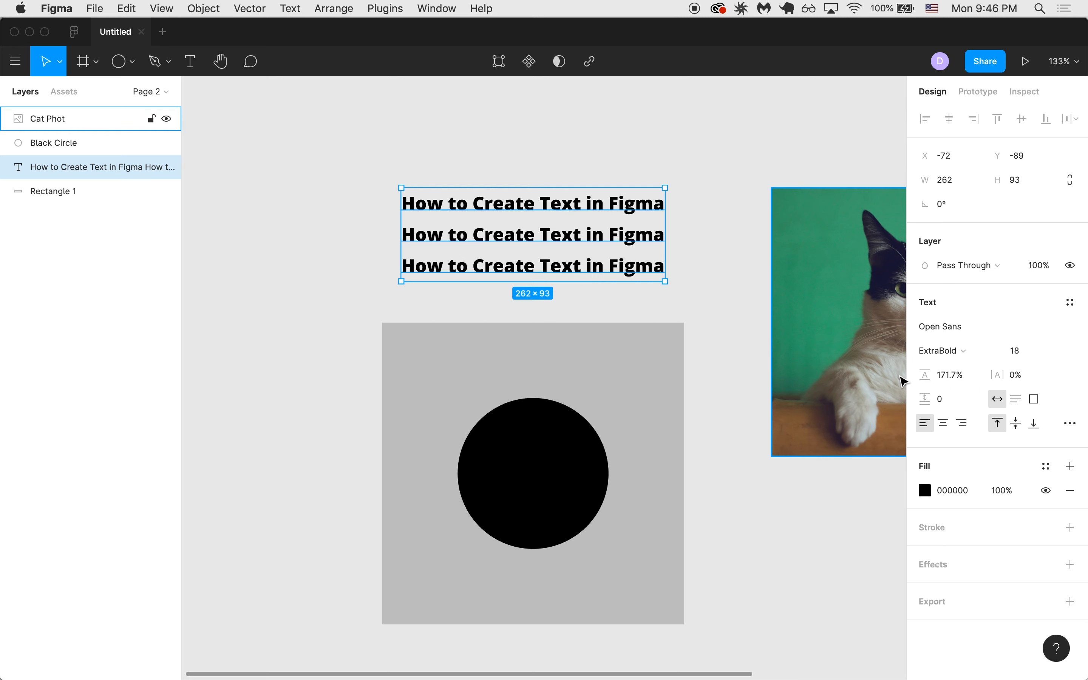
left_click(956, 377)
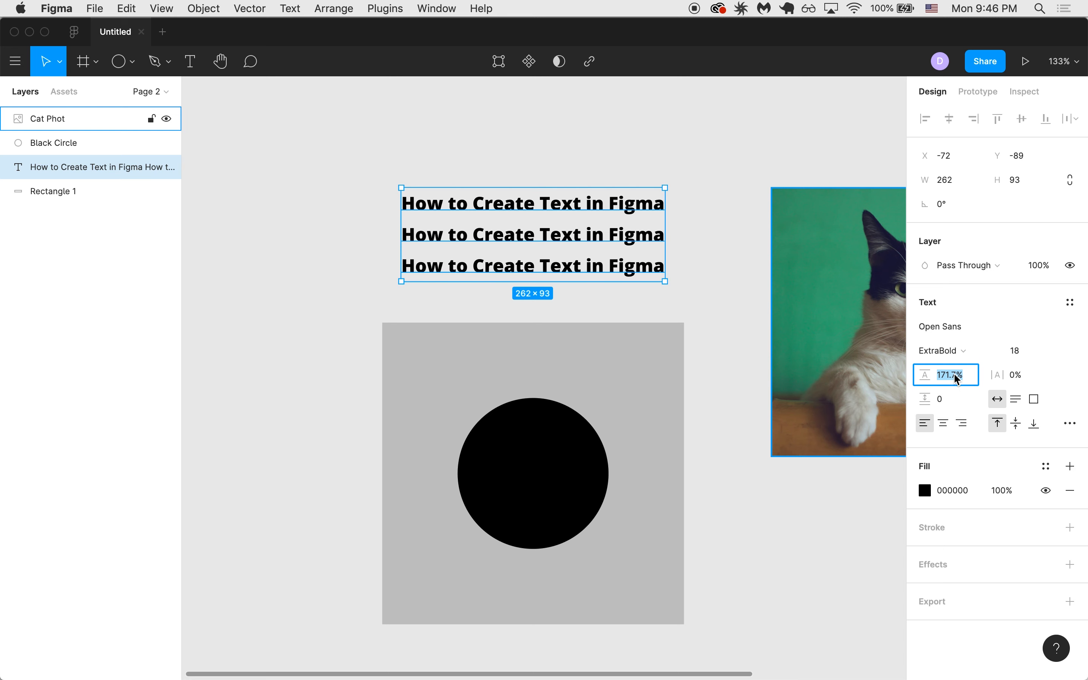
type("24px")
key("Return")
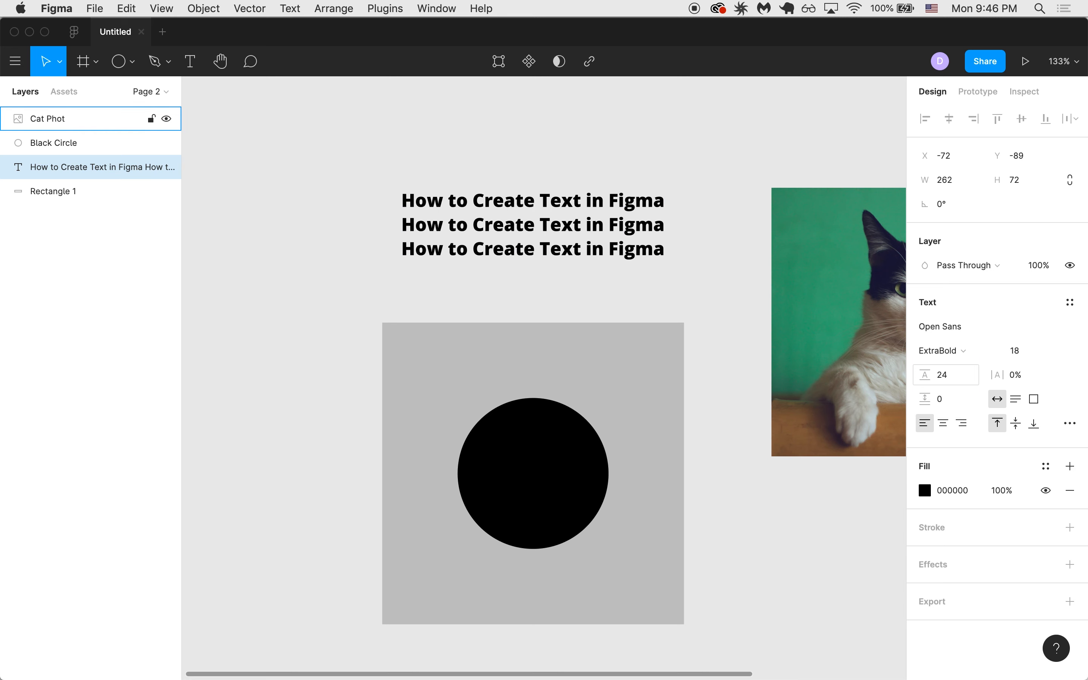
Set the three-line text's line height to 160%
left_click(952, 374)
type("16")
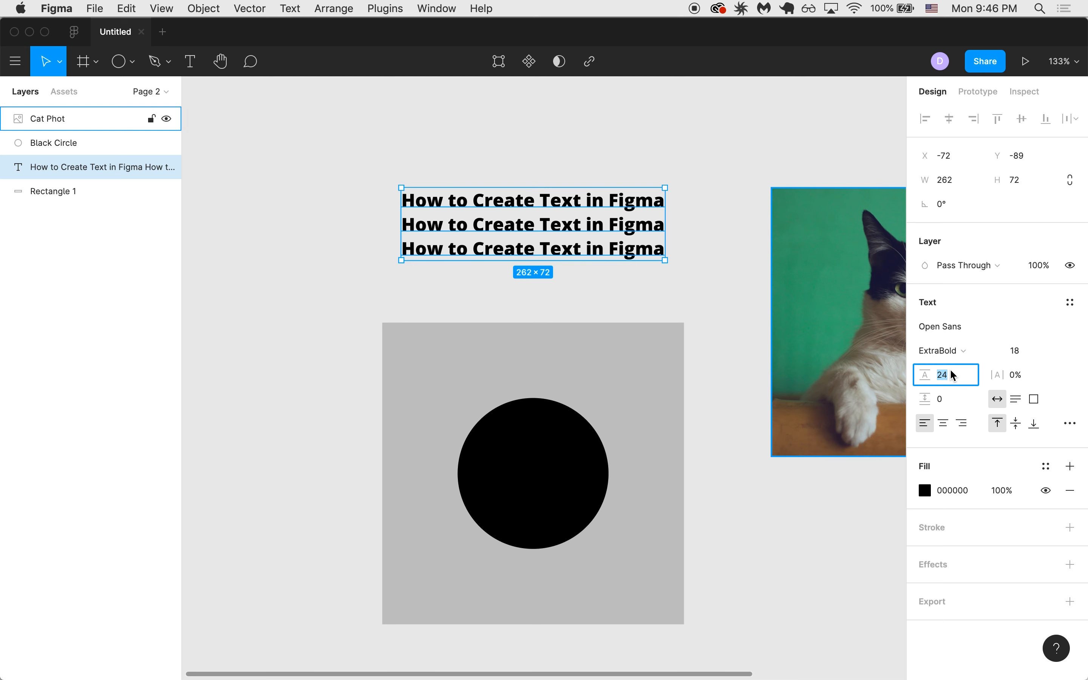
type("0%")
key("Return")
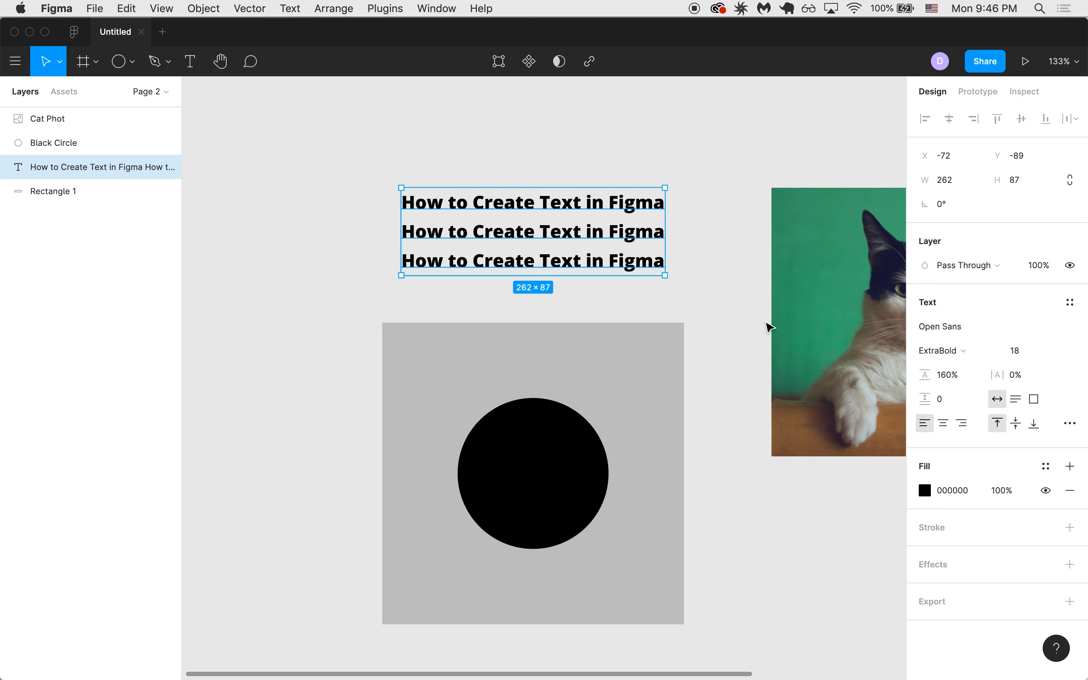
Set the three-line text's letter spacing to 0.5% and move the block to about X -91, Y -89
left_click(702, 288)
left_click(667, 238)
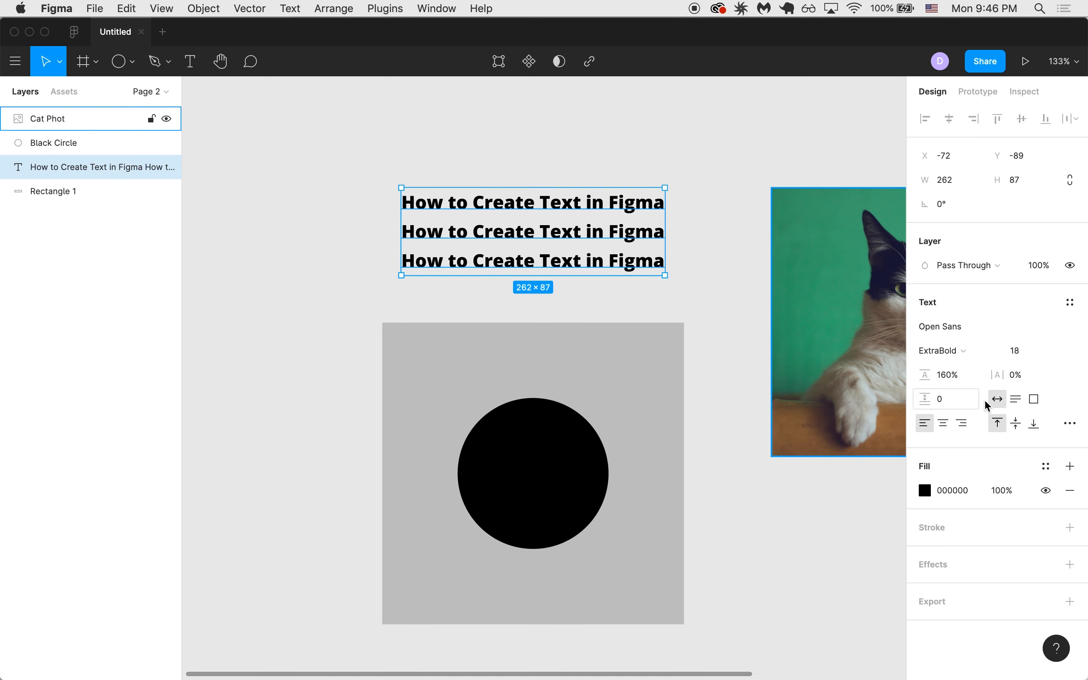
left_click_drag(993, 374, 997, 374)
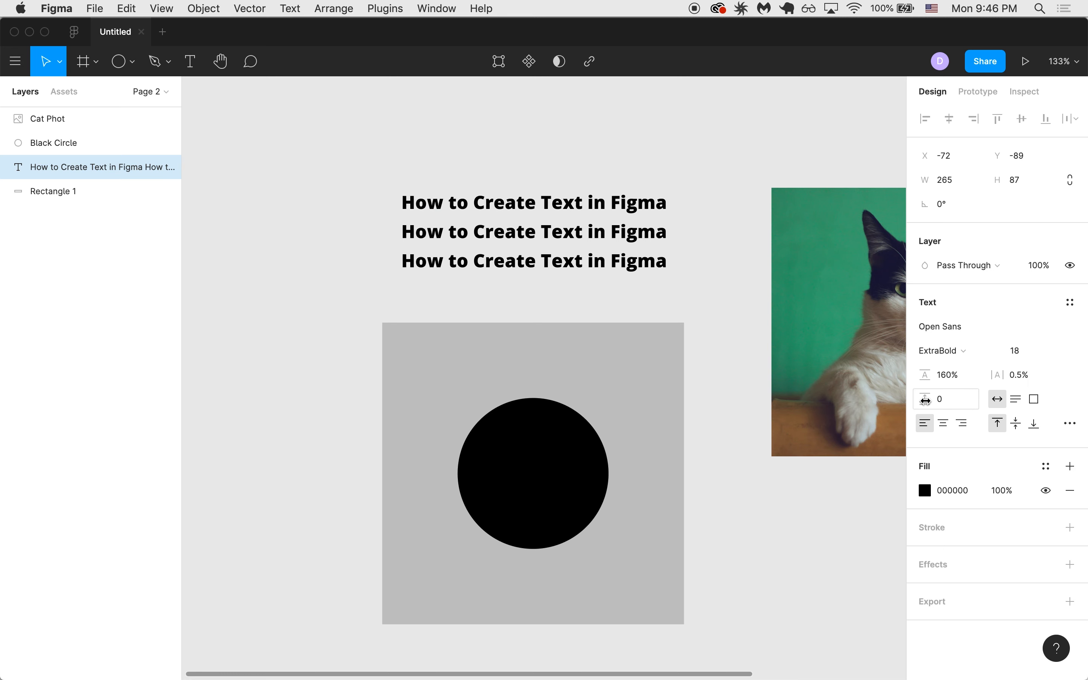
left_click_drag(926, 400, 922, 400)
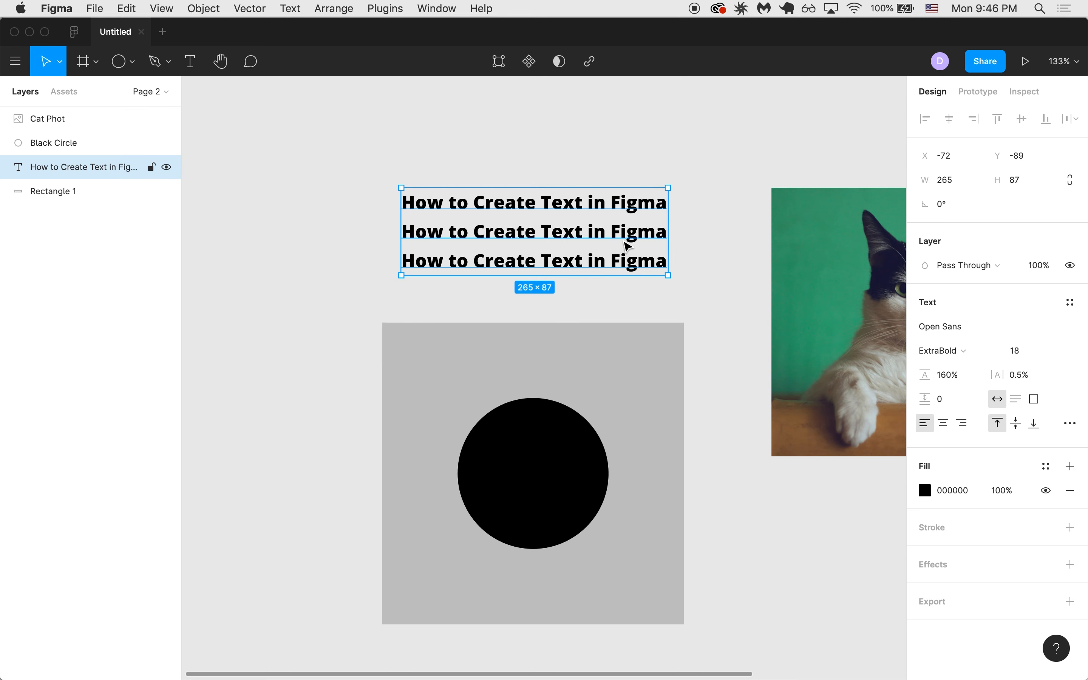
mouse_move(551, 250)
left_mouse_down()
mouse_move(509, 250)
mouse_move(534, 250)
left_mouse_up()
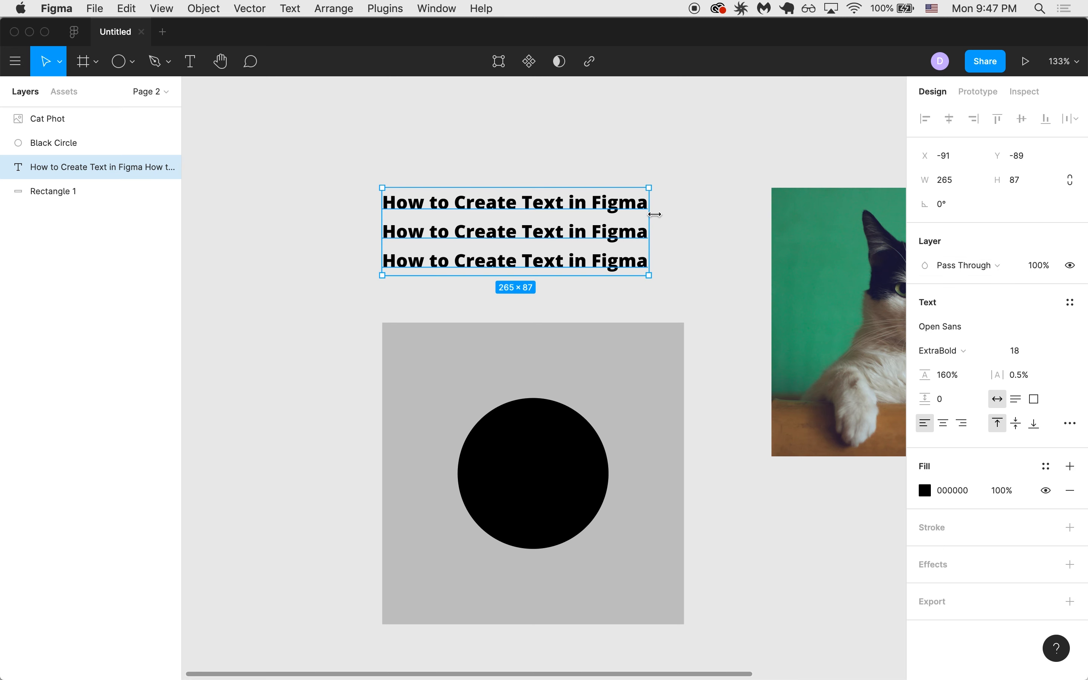
Try widening the three-line text box to about 355 with Auto height, and return it to Auto width
left_click_drag(655, 216, 744, 221)
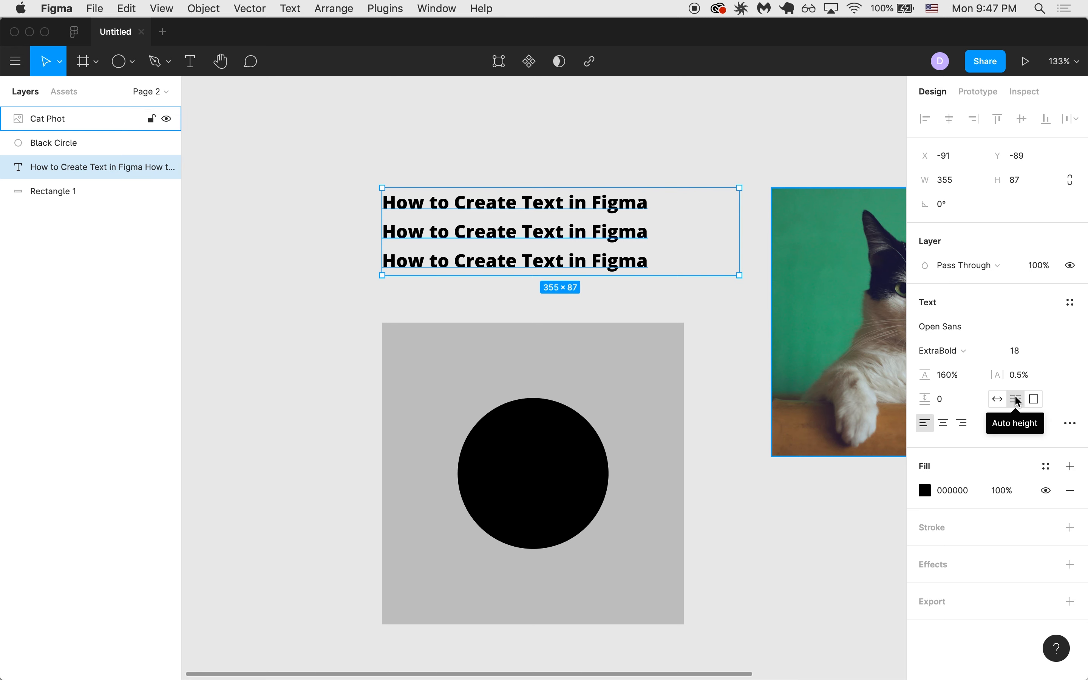
left_click(1017, 399)
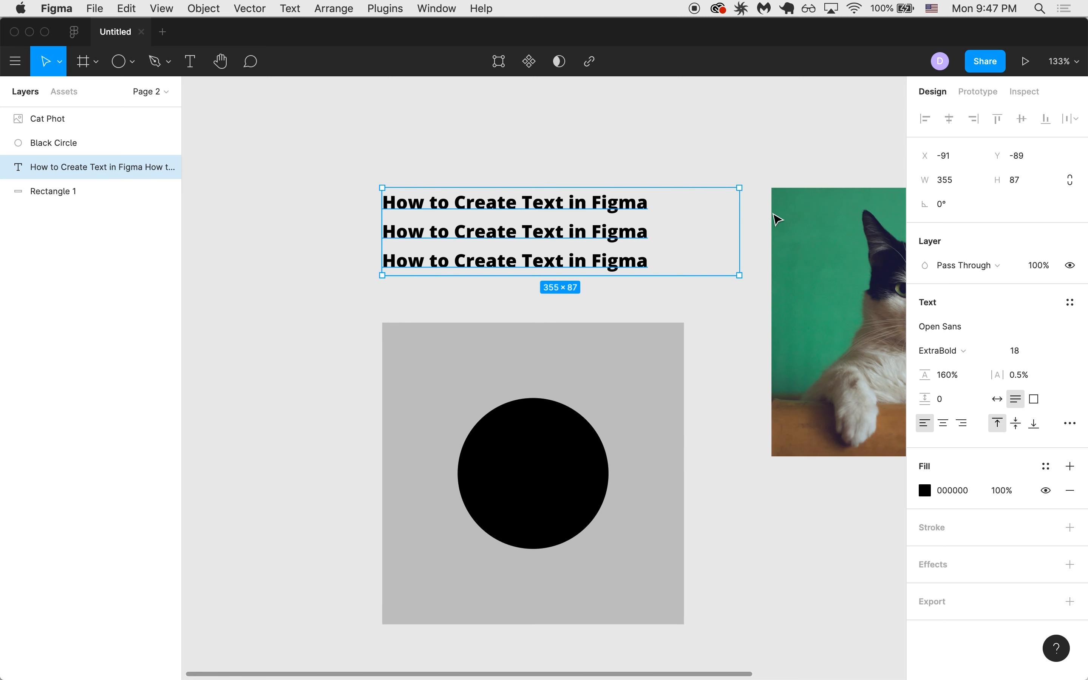
left_click(1002, 399)
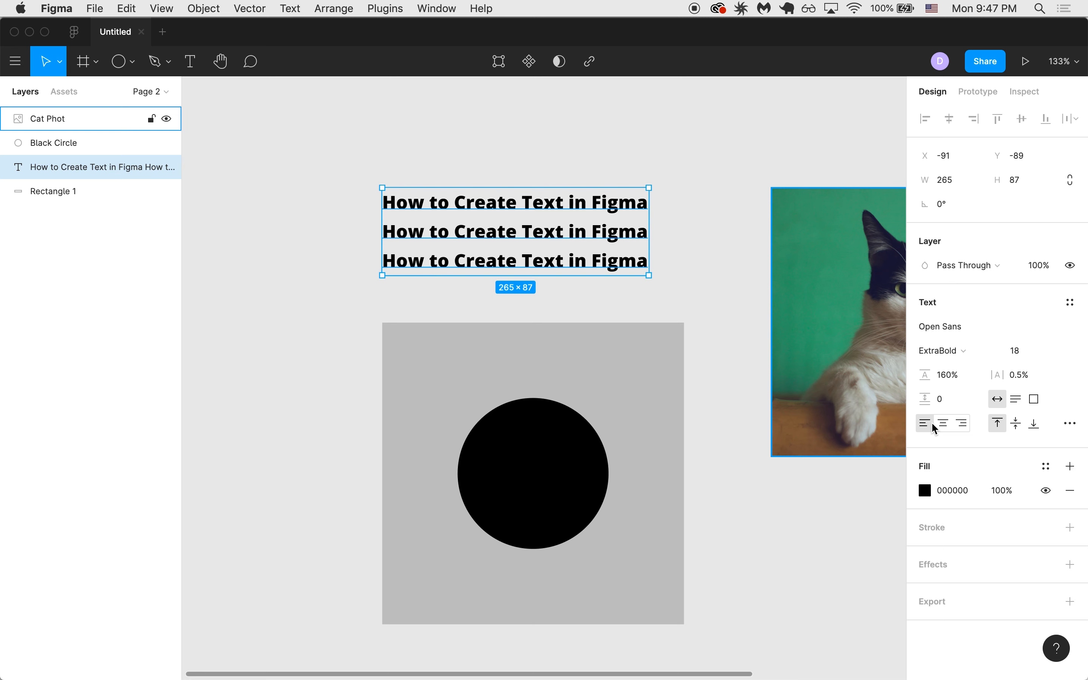
Set the three-line text to right and bottom alignment, and place the block at about X -74, Y -78
left_click(962, 425)
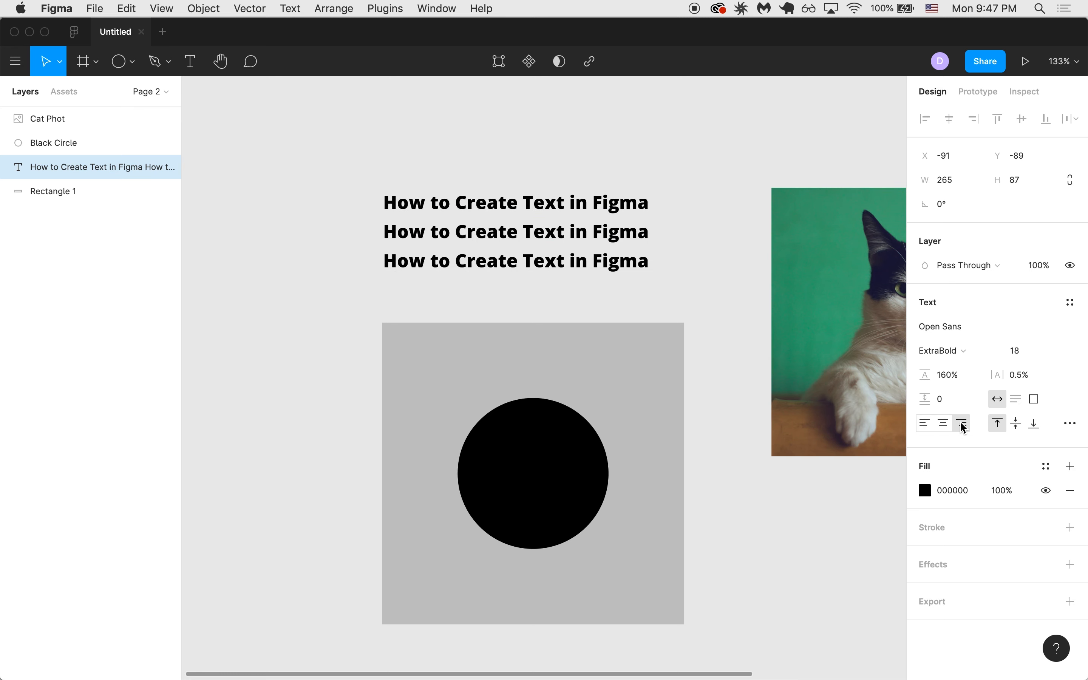
left_click_drag(574, 259, 592, 263)
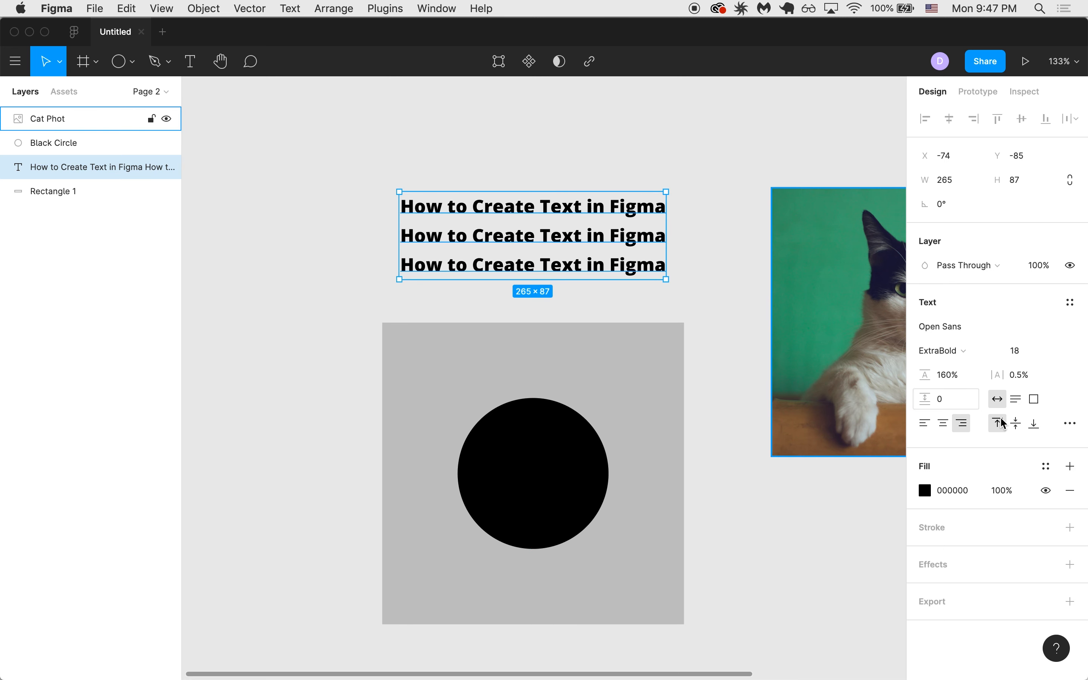
left_click(1017, 423)
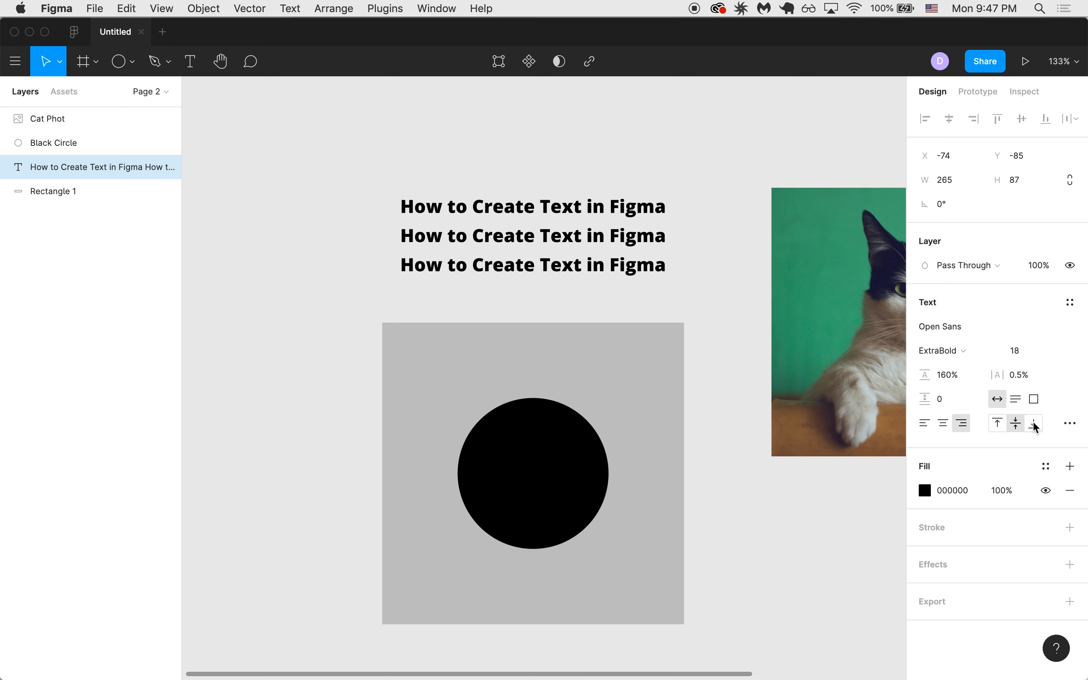
left_click(1035, 425)
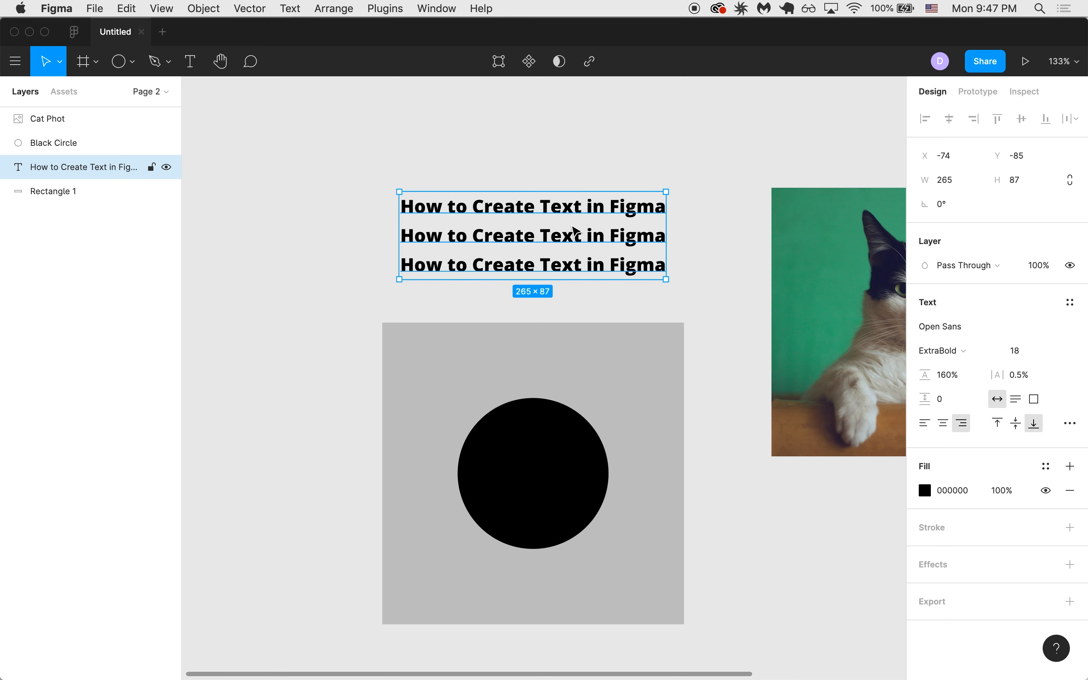
left_click_drag(575, 232, 575, 238)
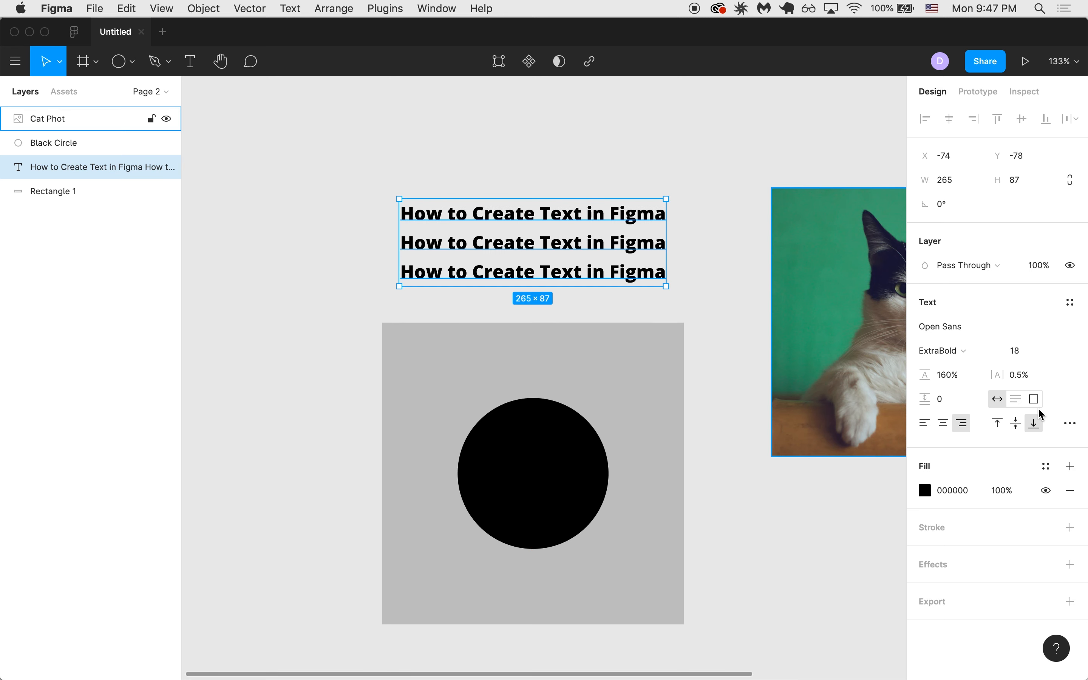
Look through the three-line text's type details, and compare the text's design properties with those of the grey square
left_click(1068, 429)
scroll(816, 432, "down", 5)
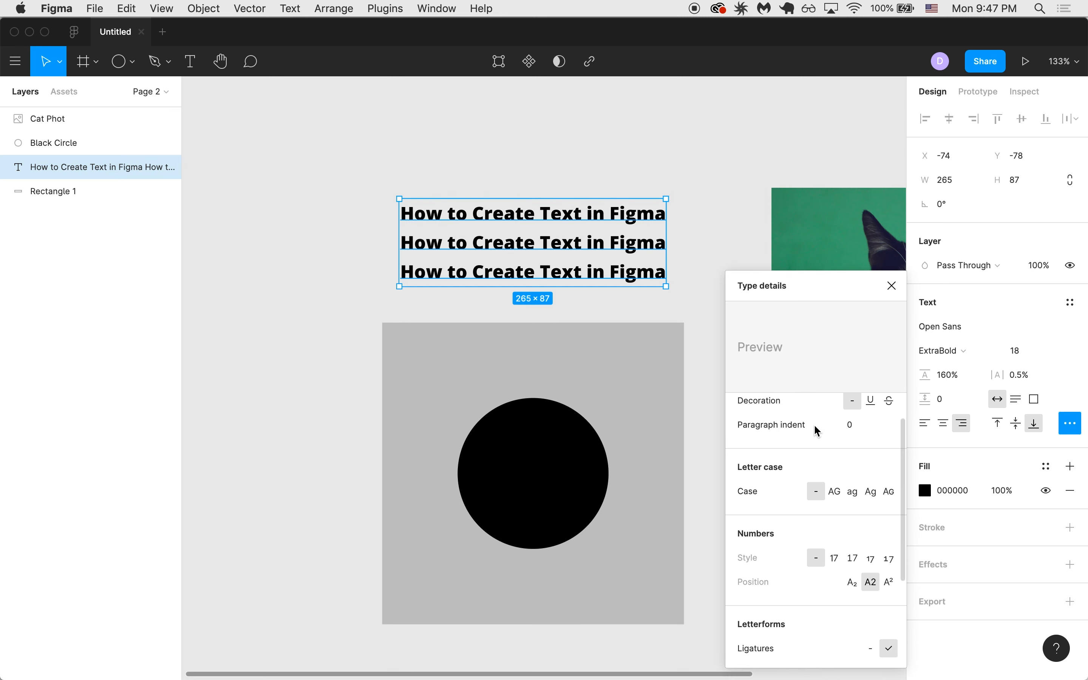
left_click(1070, 425)
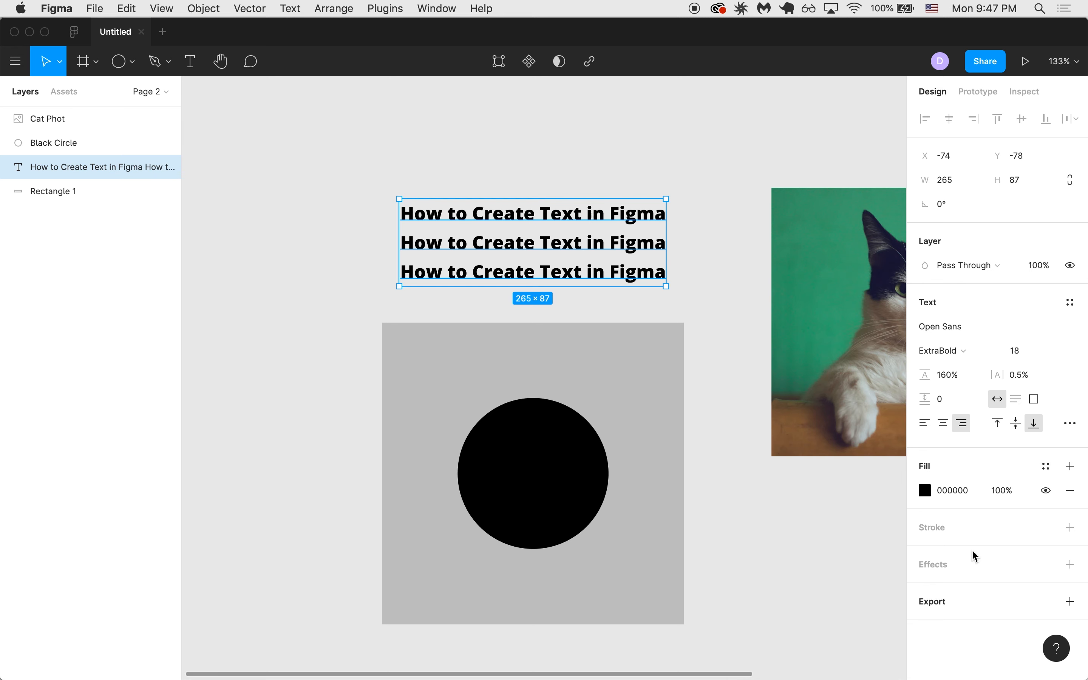
left_click(307, 207)
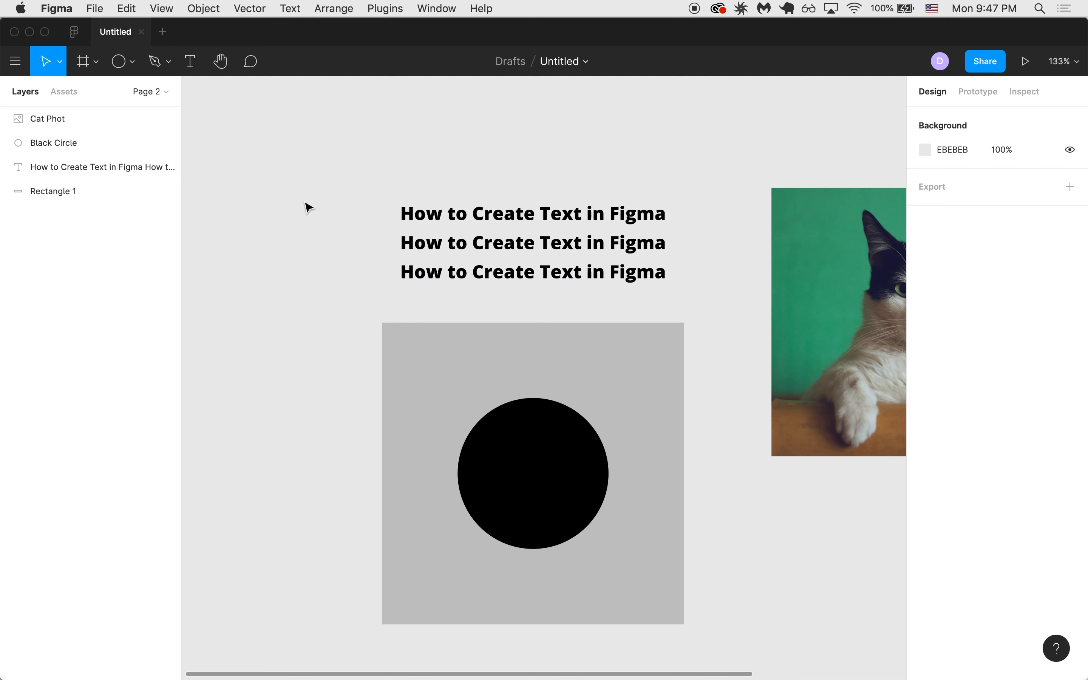
left_click(421, 363)
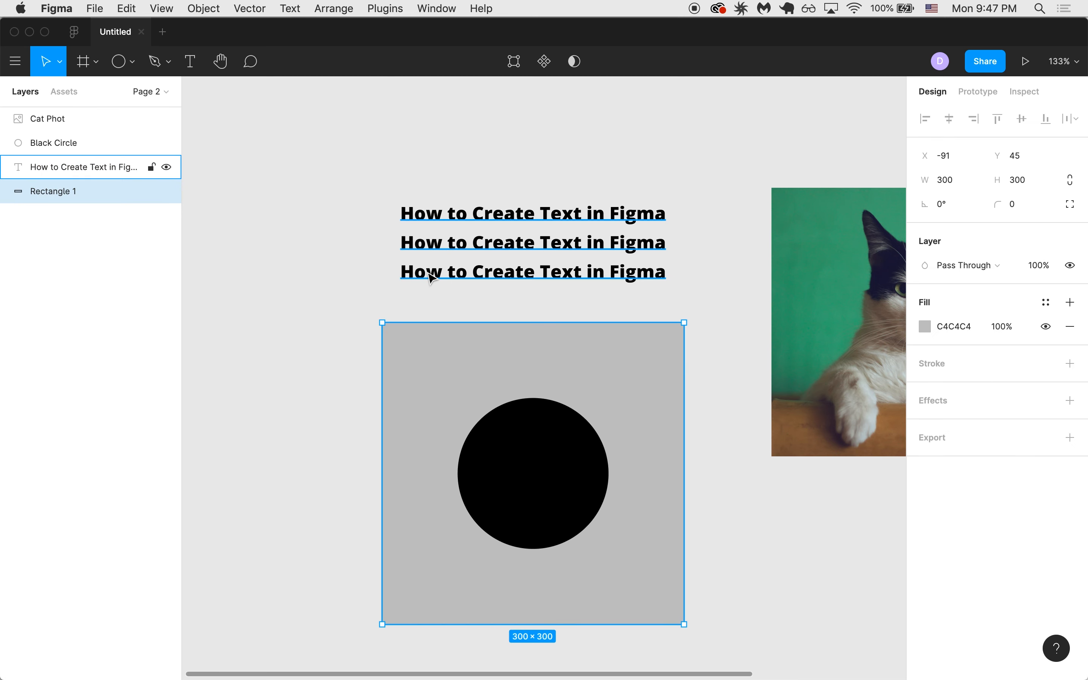
left_click(537, 237)
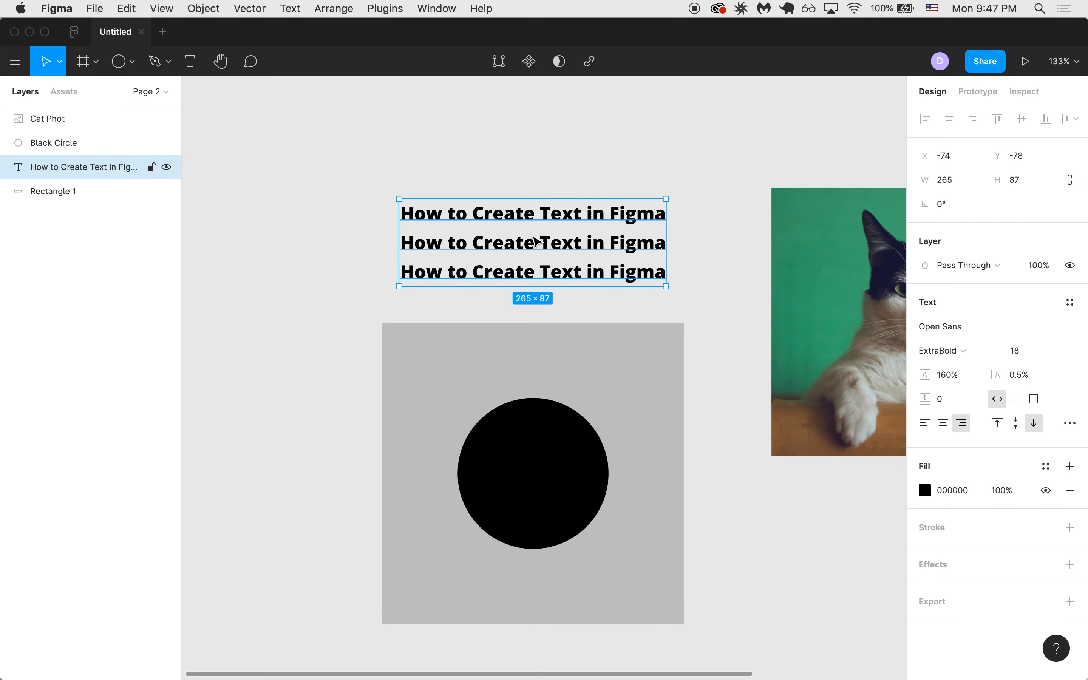
left_click(541, 182)
Check the colour models available for the three-line text's fill and set the fill to solid pink FF008A
scroll(539, 243, "up", 3)
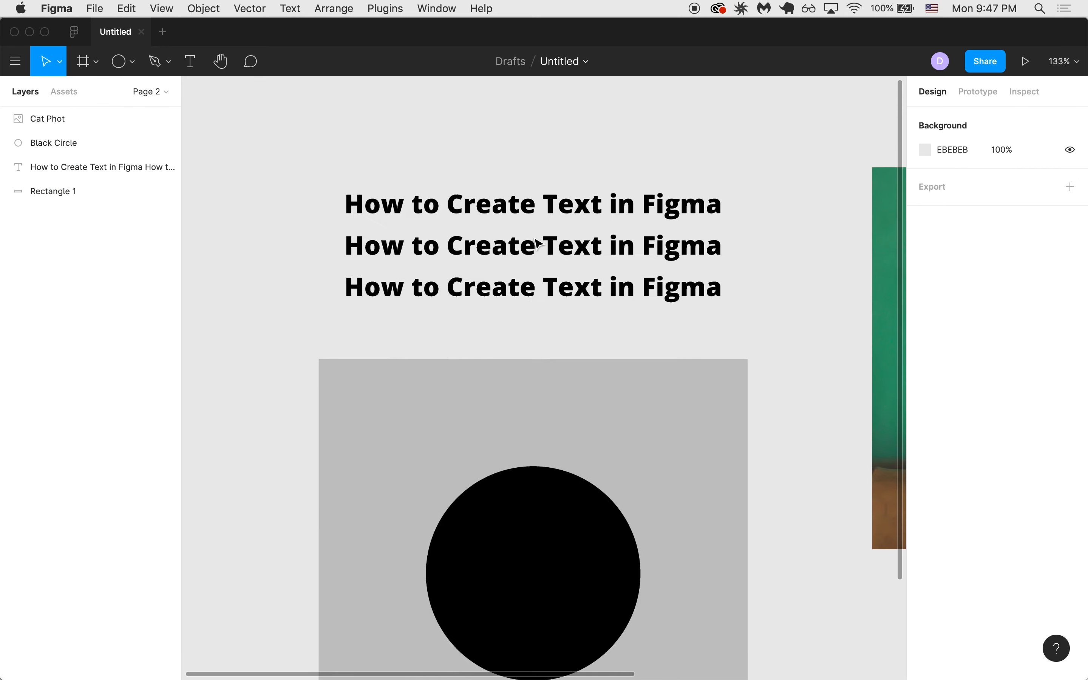
scroll(539, 244, "up", 2)
left_click(536, 243)
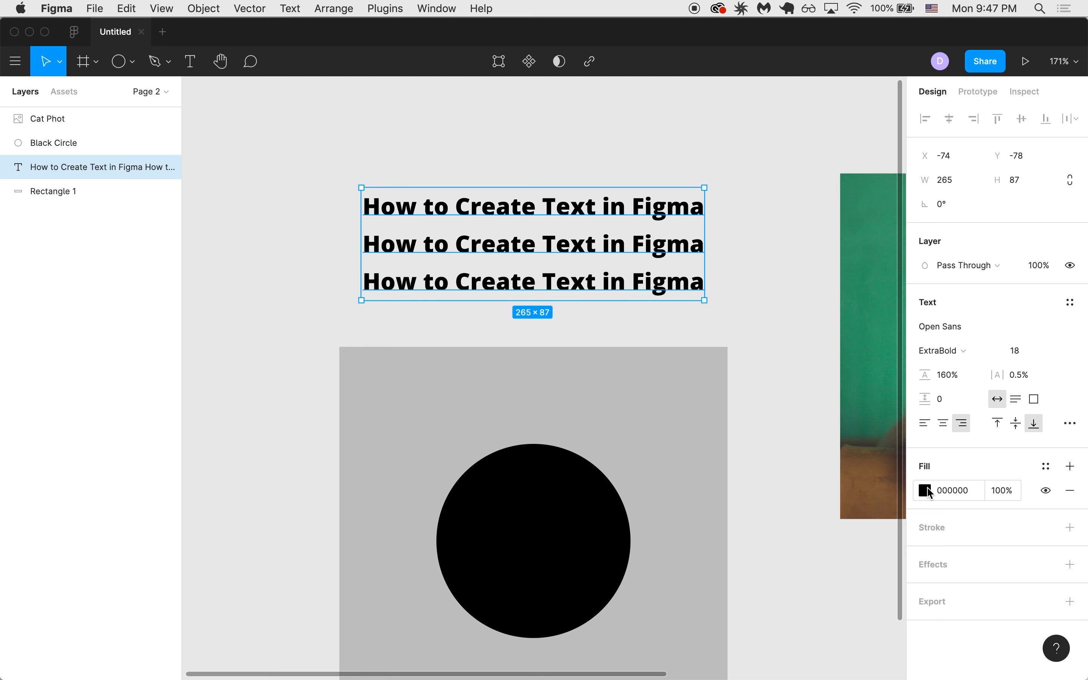
left_click(927, 491)
left_click(964, 498)
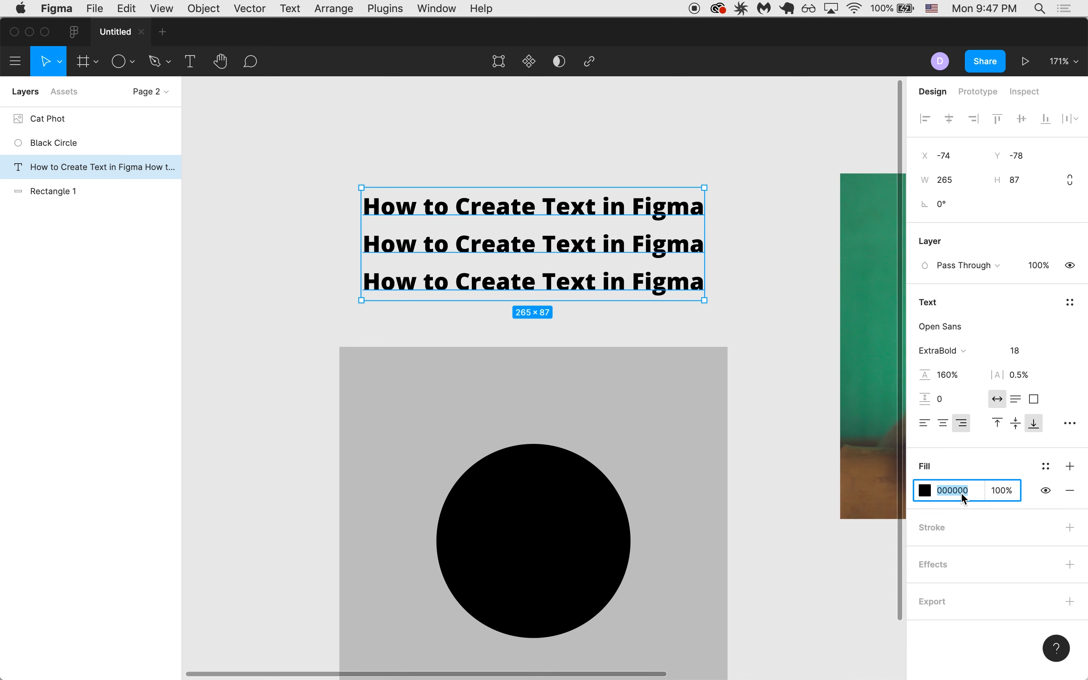
left_click(929, 490)
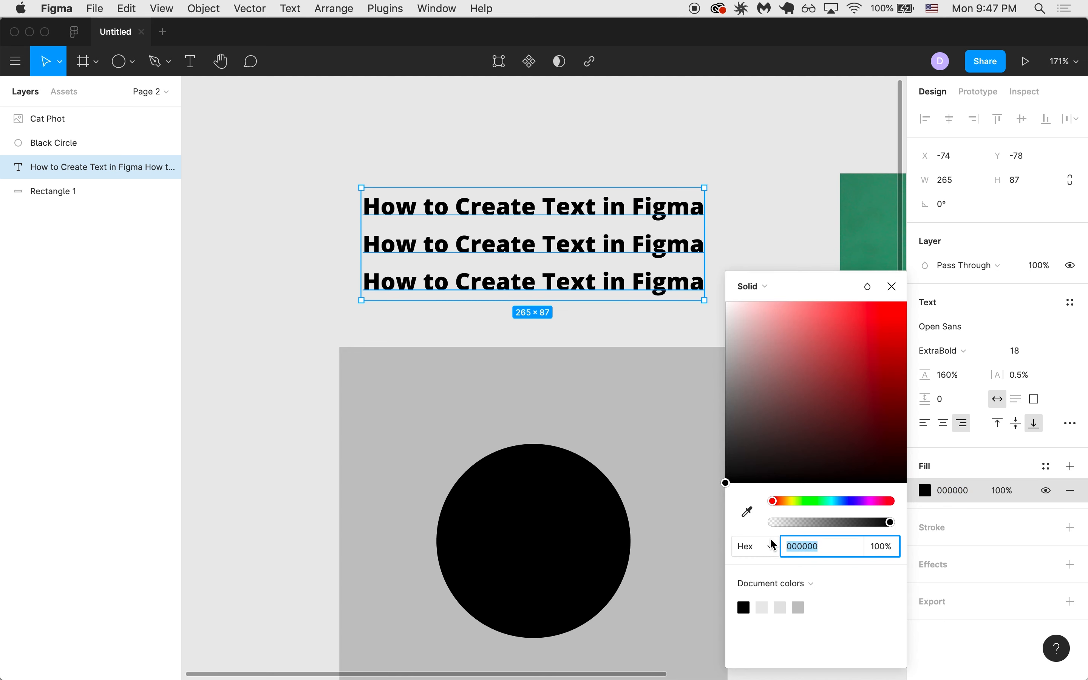
left_click(764, 546)
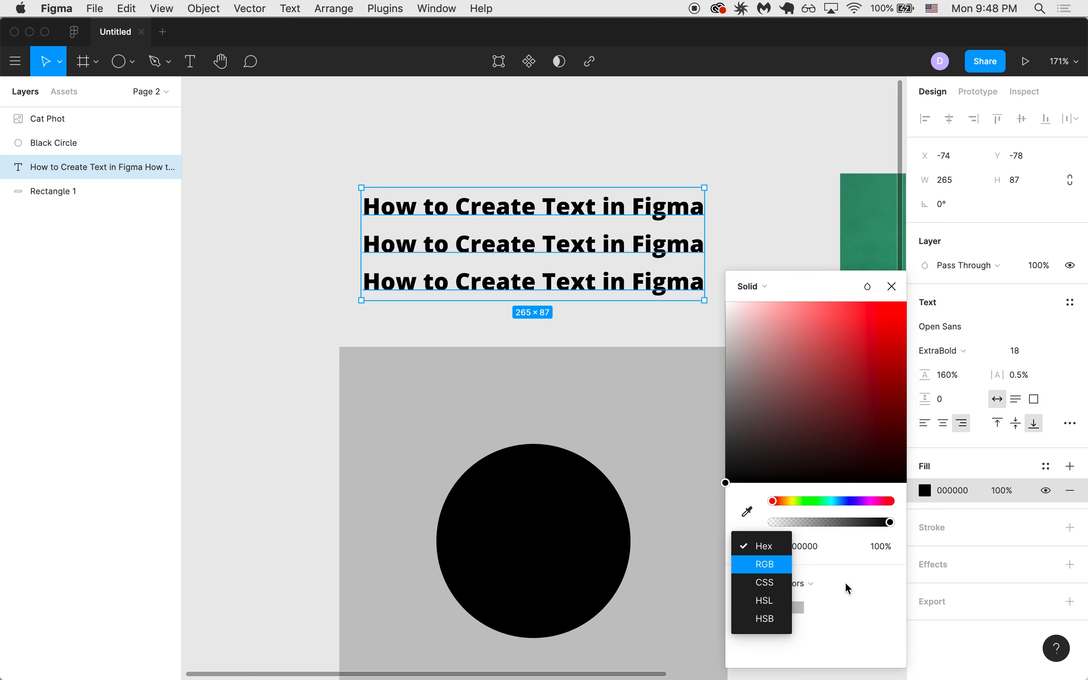
left_click(855, 605)
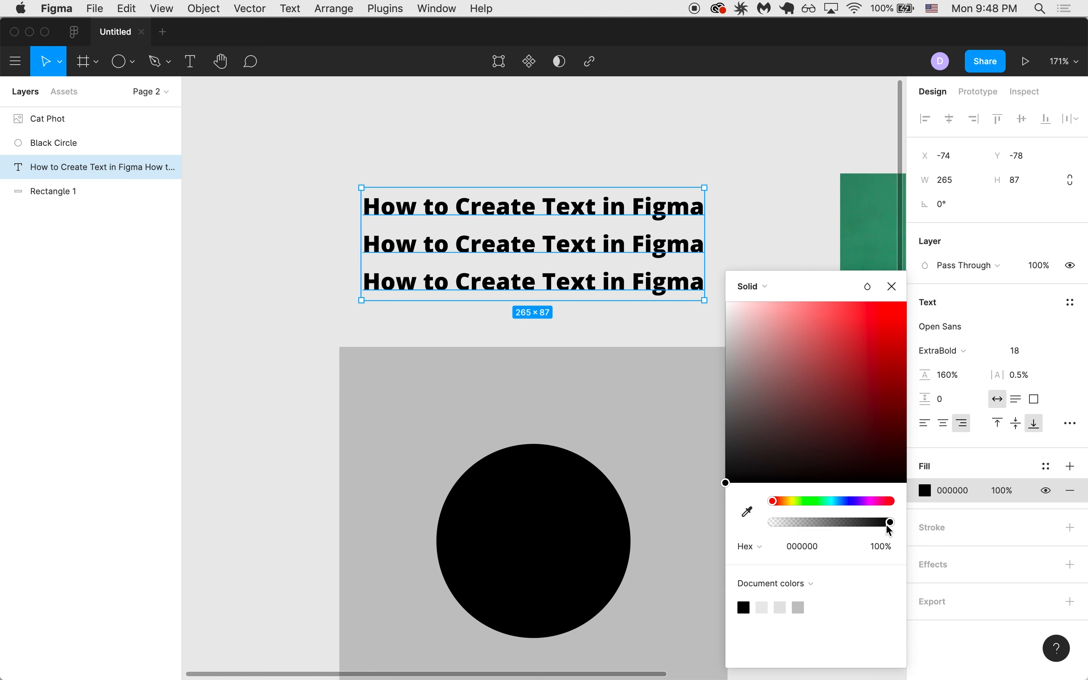
mouse_move(889, 522)
left_mouse_down()
mouse_move(809, 524)
mouse_move(904, 530)
left_mouse_up()
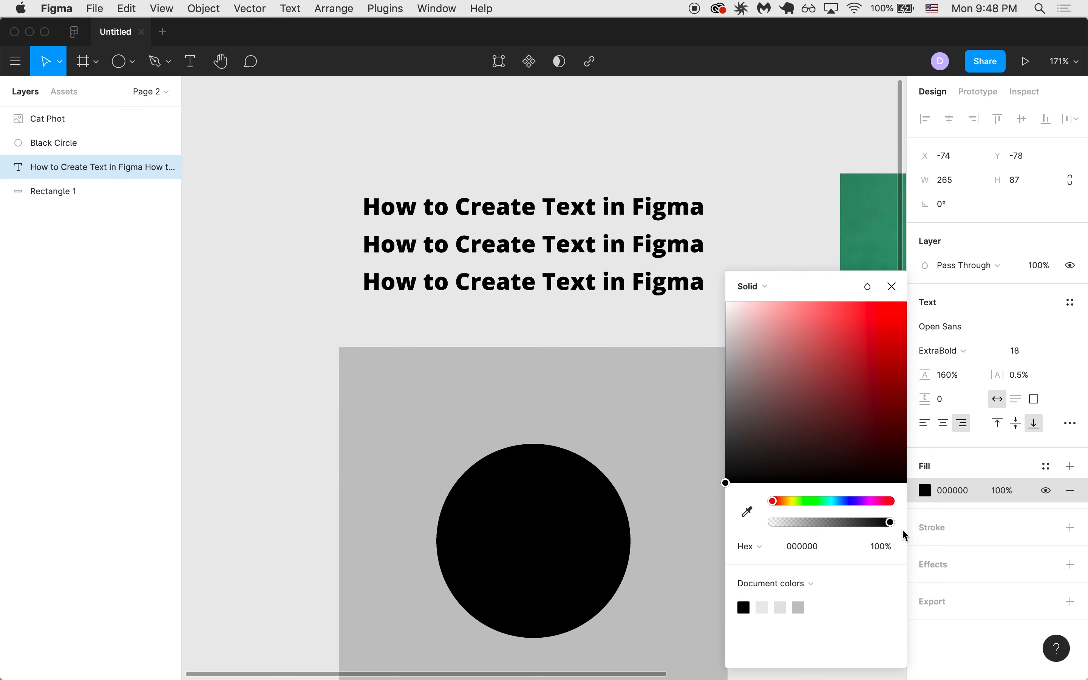
left_click_drag(782, 500, 880, 500)
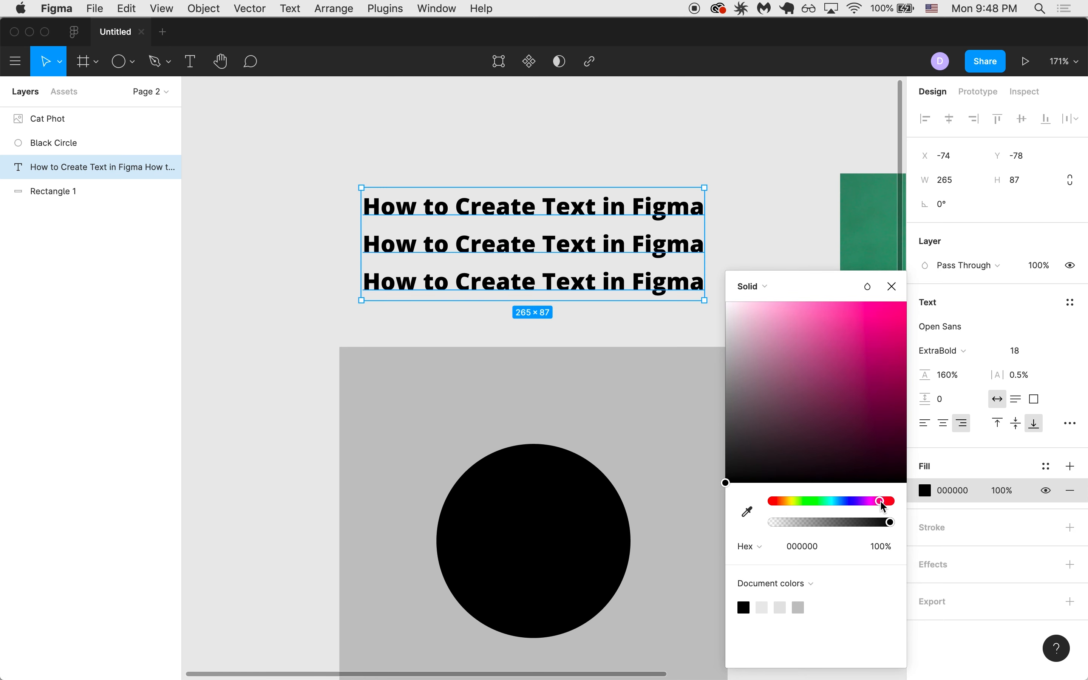
left_click_drag(831, 418, 932, 295)
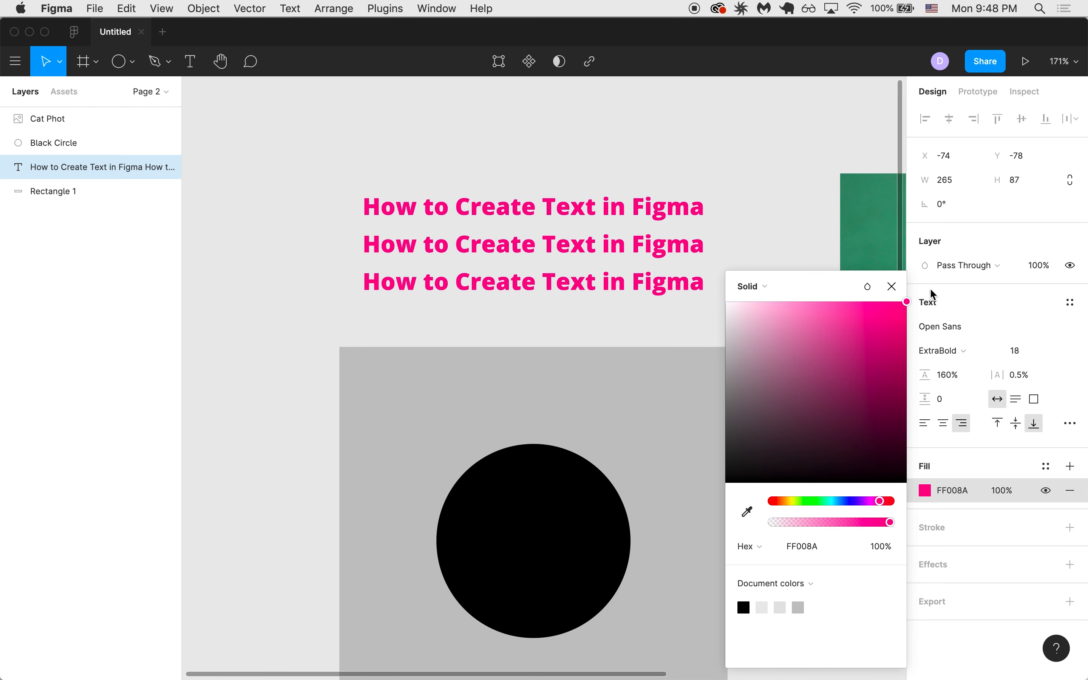
left_click(789, 199)
Add a black outside stroke of width 1 to the three-line text and a black inside stroke of width 1 to the grey square
left_click(630, 251)
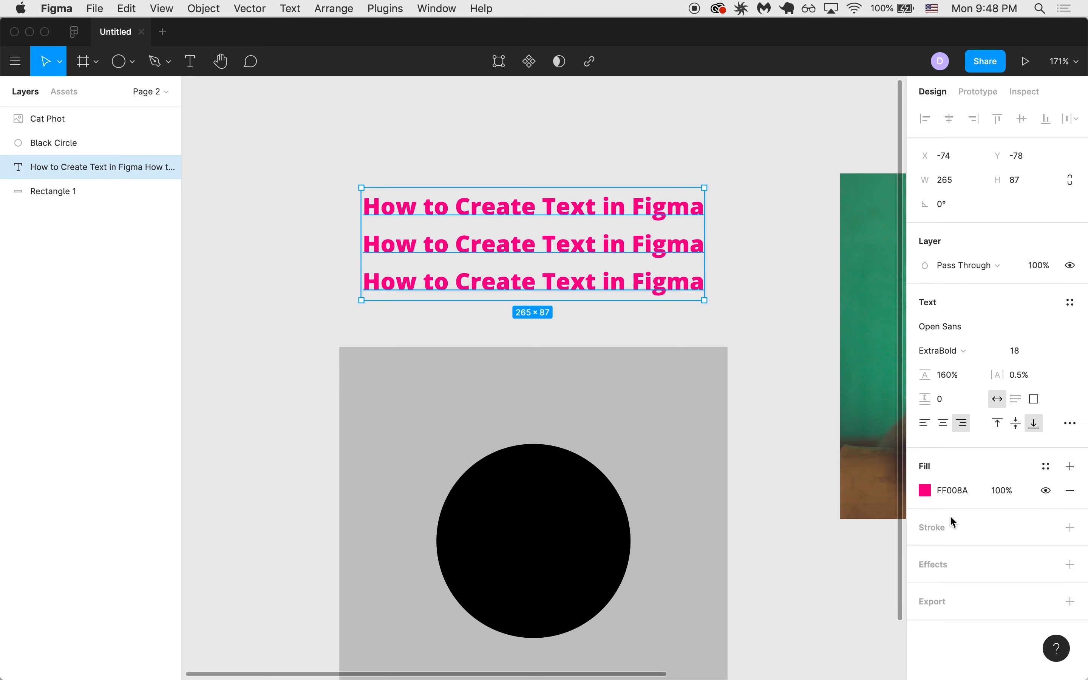
left_click(938, 530)
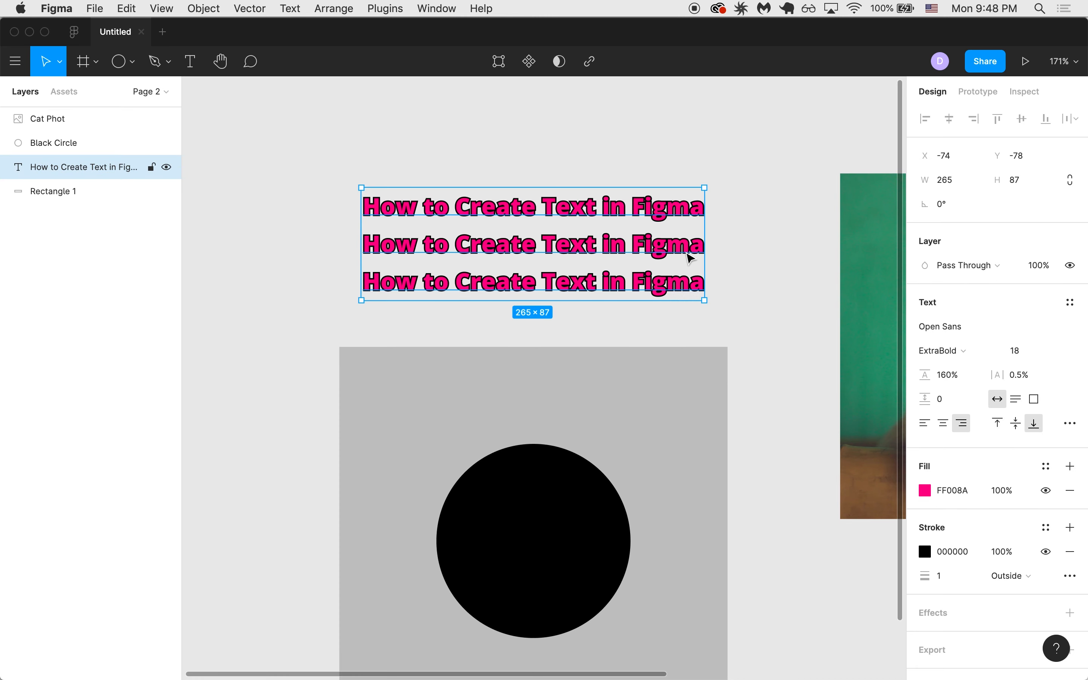
left_click(449, 400)
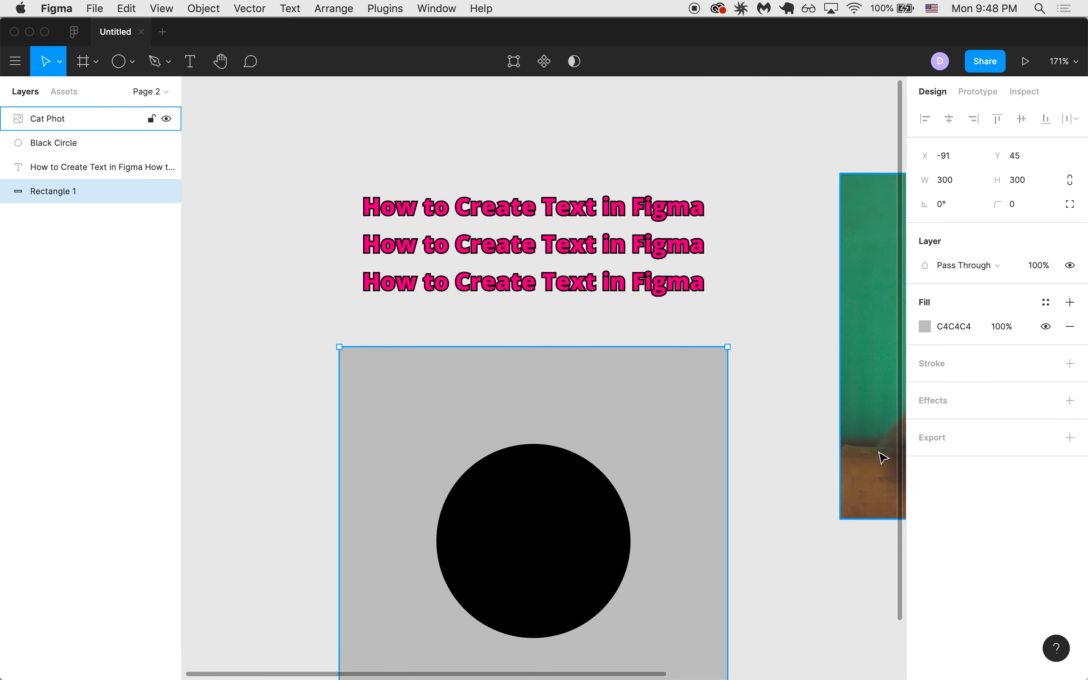
left_click(940, 373)
scroll(636, 412, "down", 3)
left_click(305, 350)
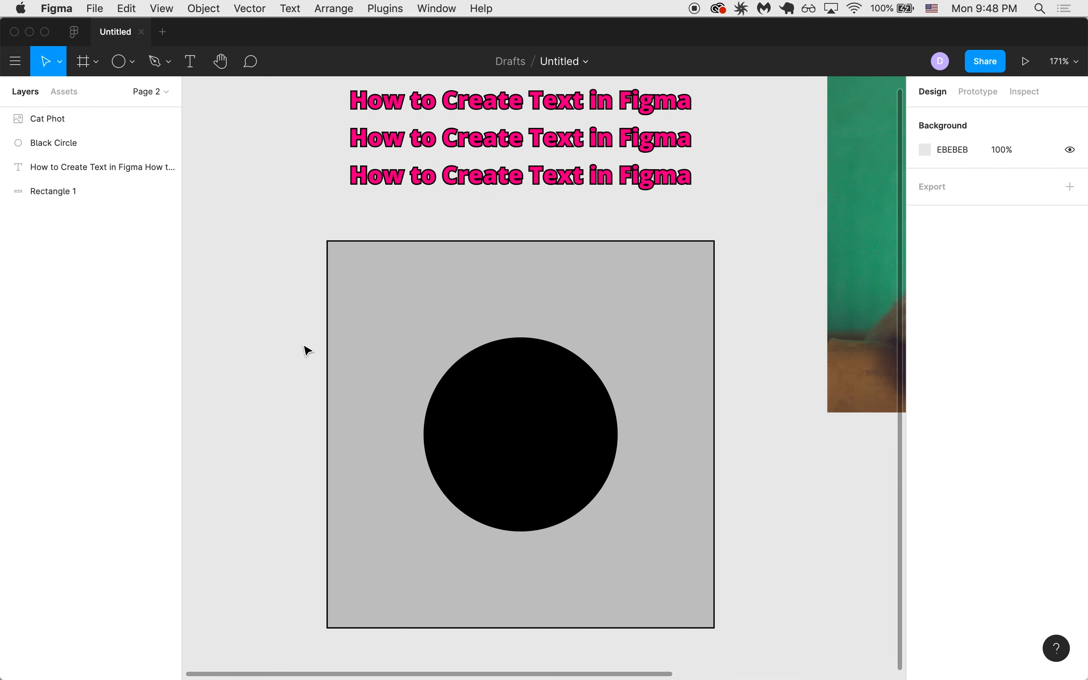
Add an inside stroke of width 1 to the black circle, colour it red FF0000, and inspect the outline up close
left_click(548, 432)
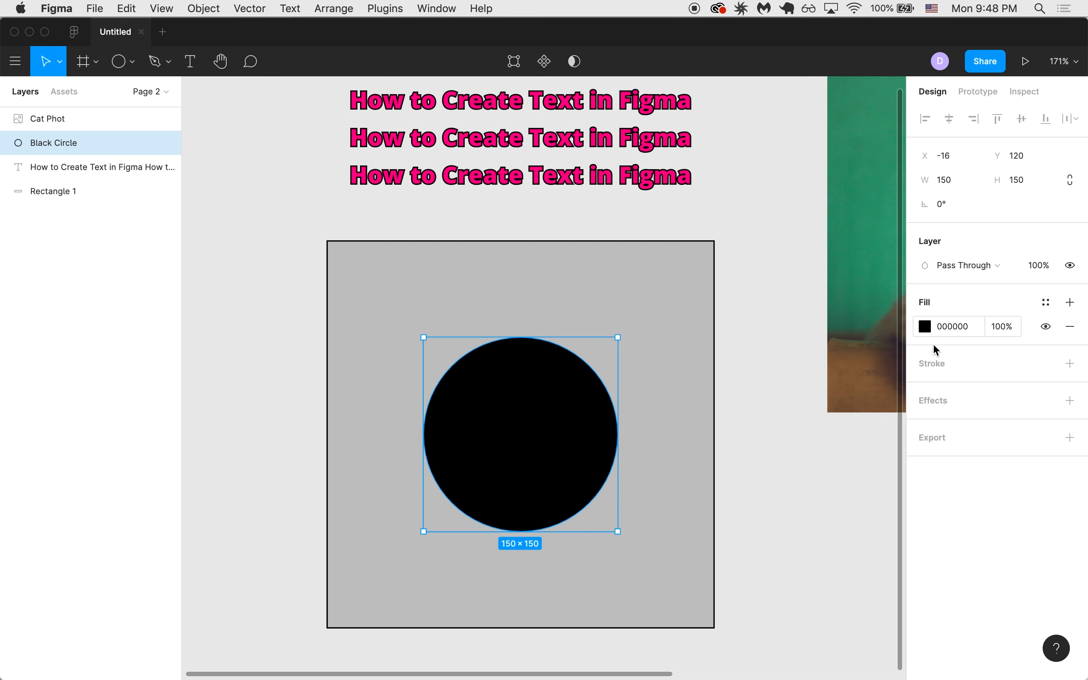
left_click(932, 362)
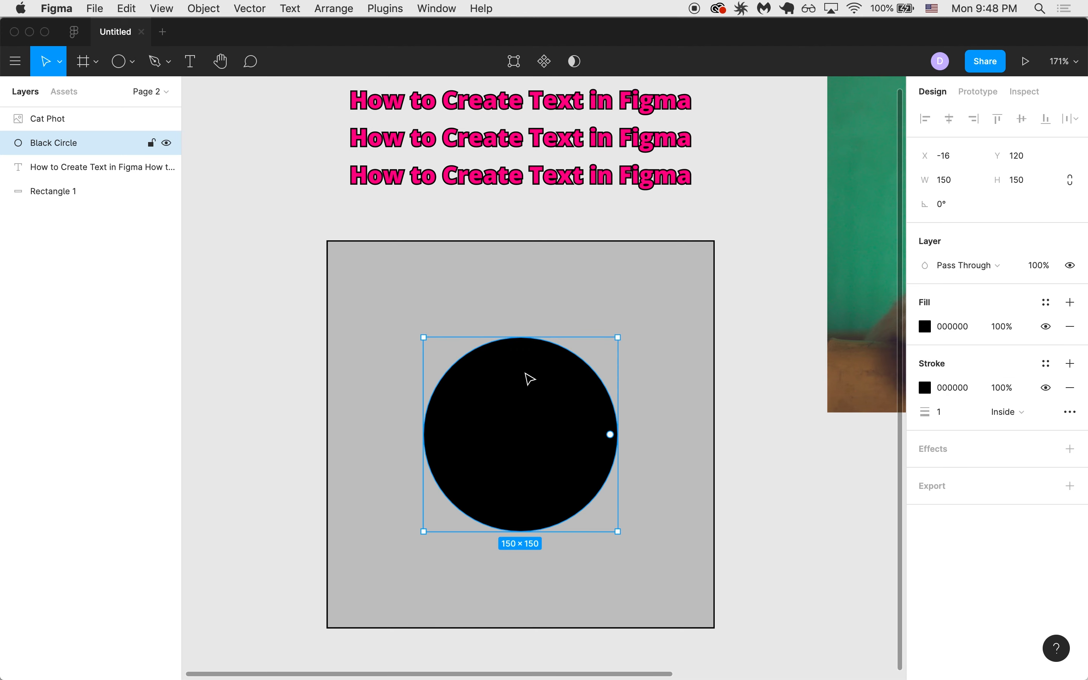
left_click(927, 388)
mouse_move(784, 400)
left_mouse_down()
mouse_move(840, 316)
mouse_move(934, 274)
left_mouse_up()
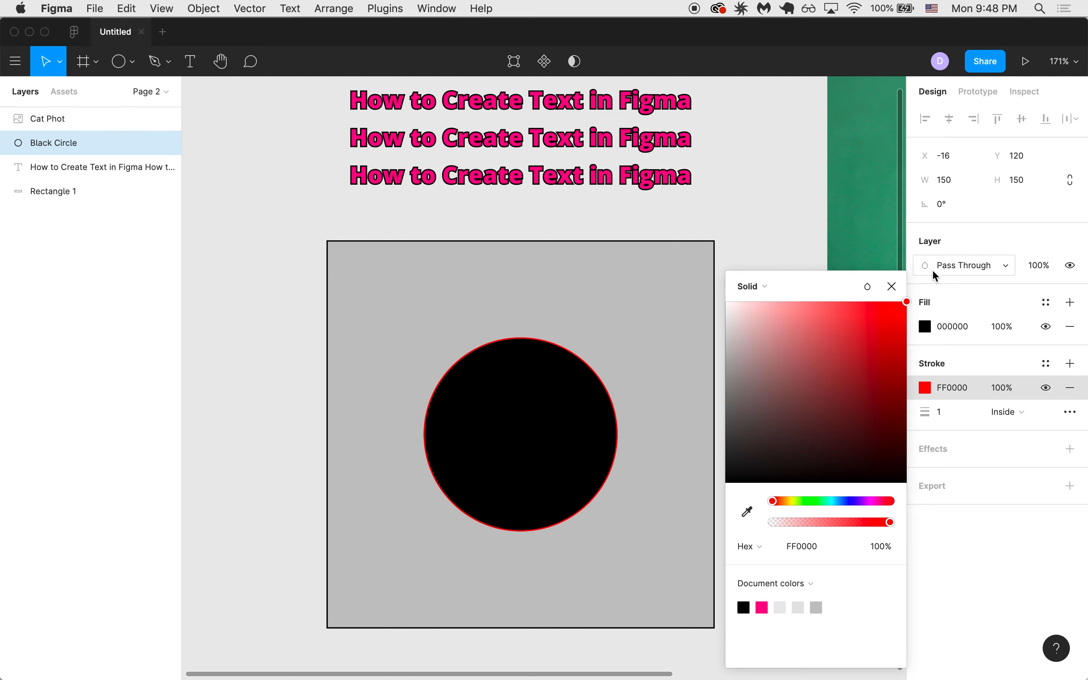
scroll(633, 422, "up", 1)
left_click(633, 422)
scroll(634, 422, "up", 8)
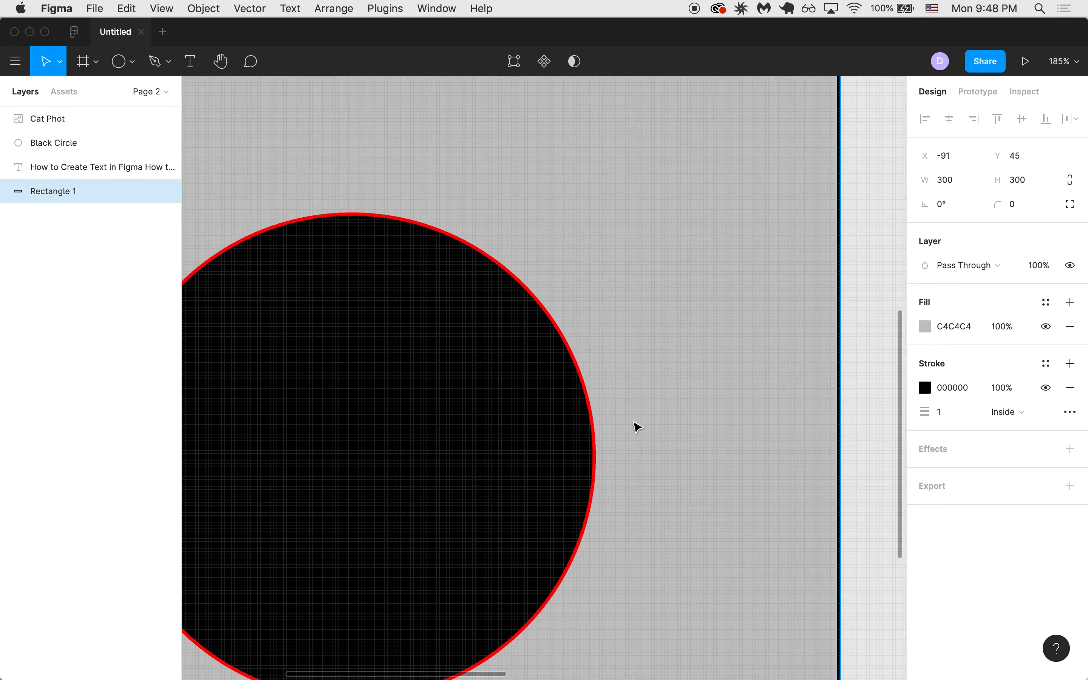
scroll(633, 422, "down", 8)
scroll(638, 426, "down", 2)
scroll(600, 352, "up", 1)
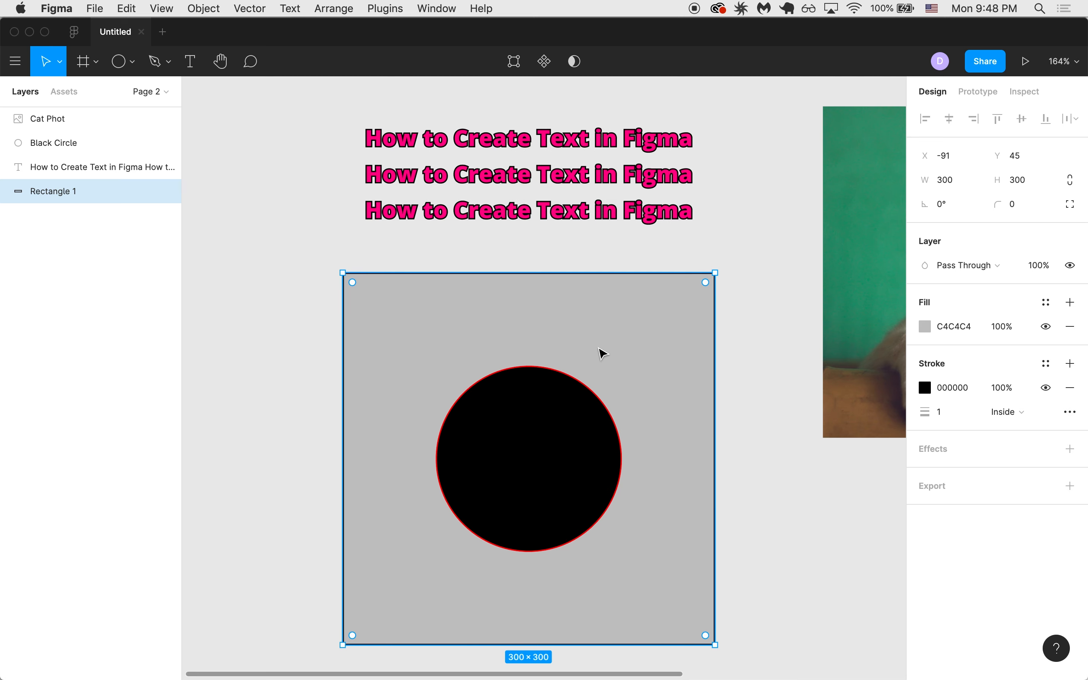
Change the stroke colour of the three-line text to light grey DDDDDD
left_click(584, 175)
scroll(976, 493, "down", 1)
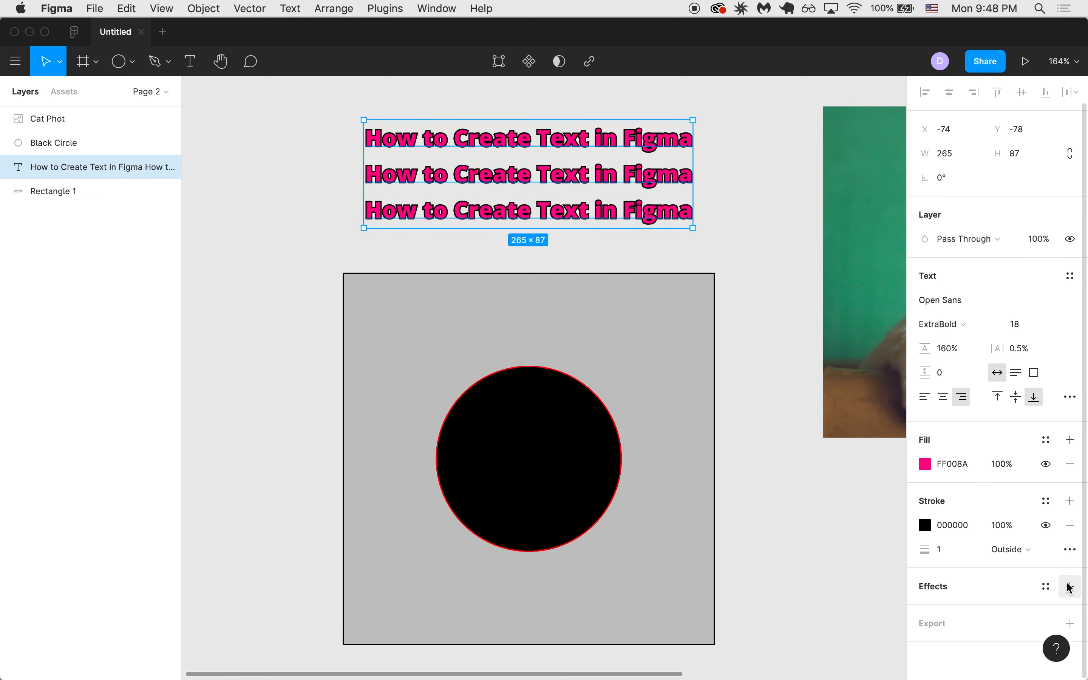
left_click(927, 529)
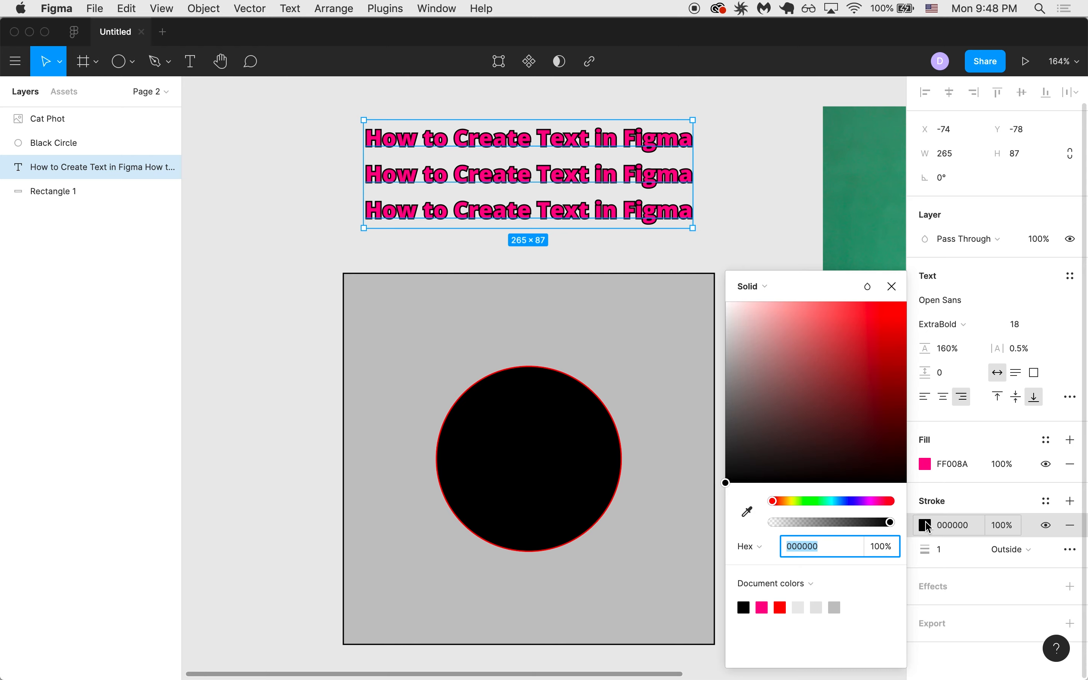
mouse_move(806, 440)
left_mouse_down()
mouse_move(889, 320)
mouse_move(874, 383)
mouse_move(721, 323)
mouse_move(705, 373)
mouse_move(693, 337)
left_mouse_up()
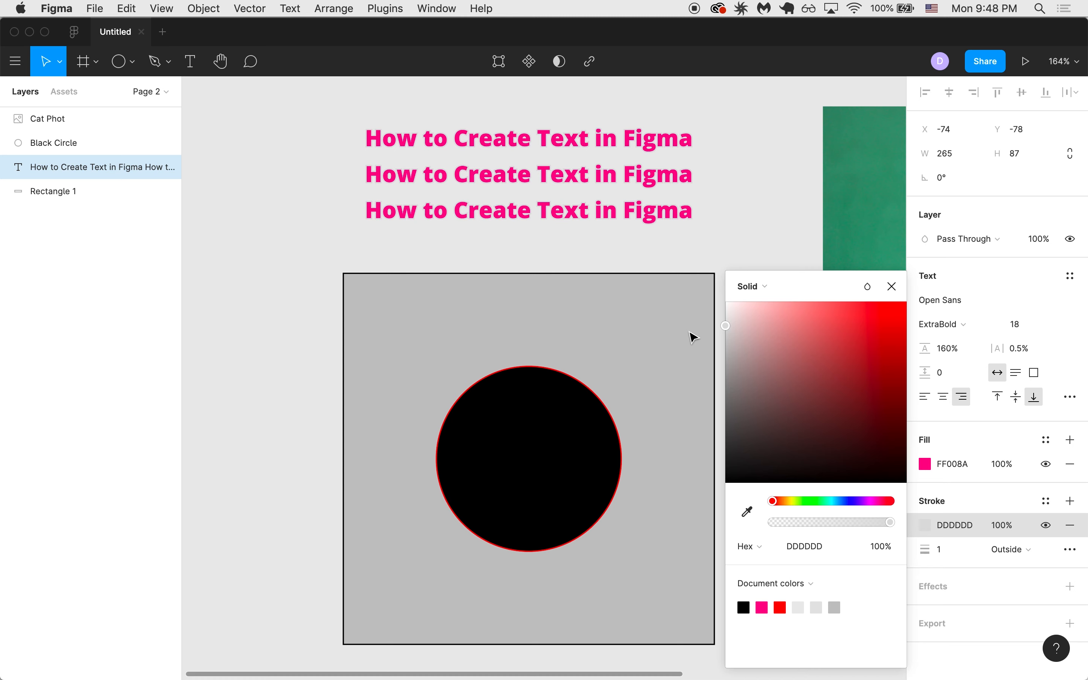
Change the grey square's fill to pale yellow F7FFC7
left_click(614, 318)
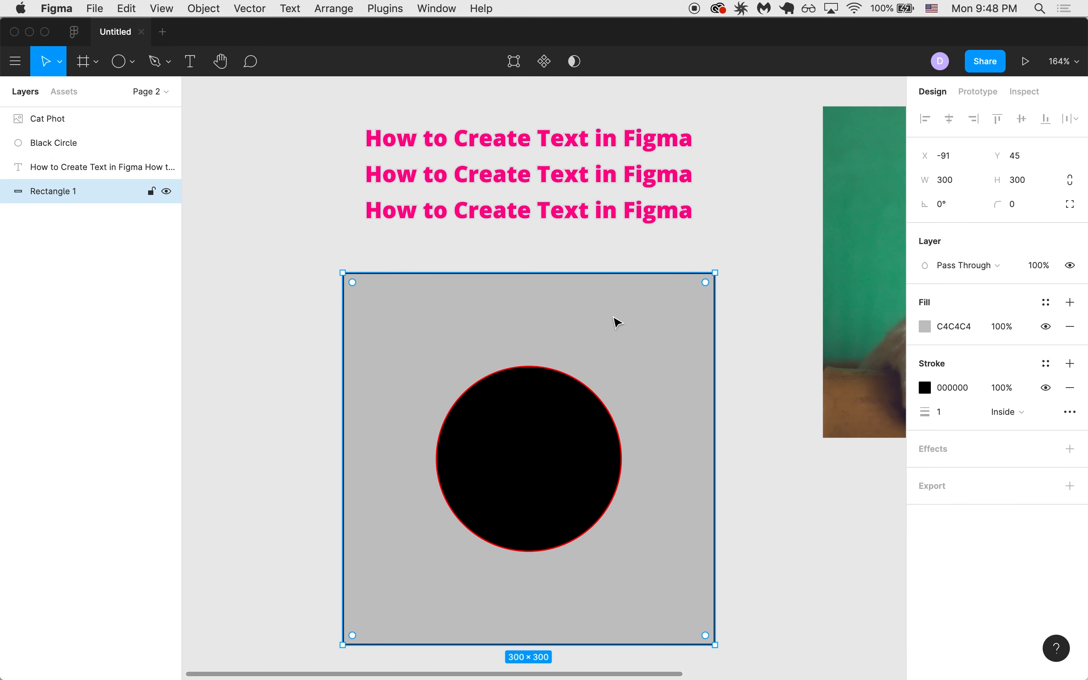
left_click(925, 326)
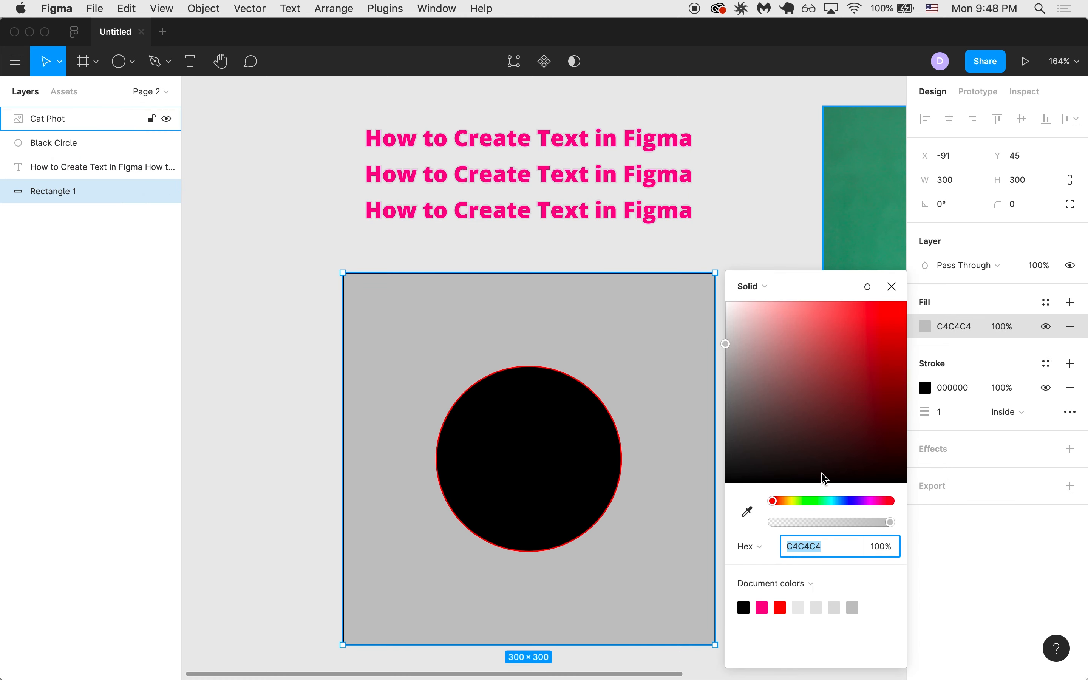
left_click_drag(825, 479, 799, 384)
left_click_drag(782, 503, 797, 502)
left_click_drag(797, 396, 766, 300)
left_click(709, 238)
left_click(605, 340)
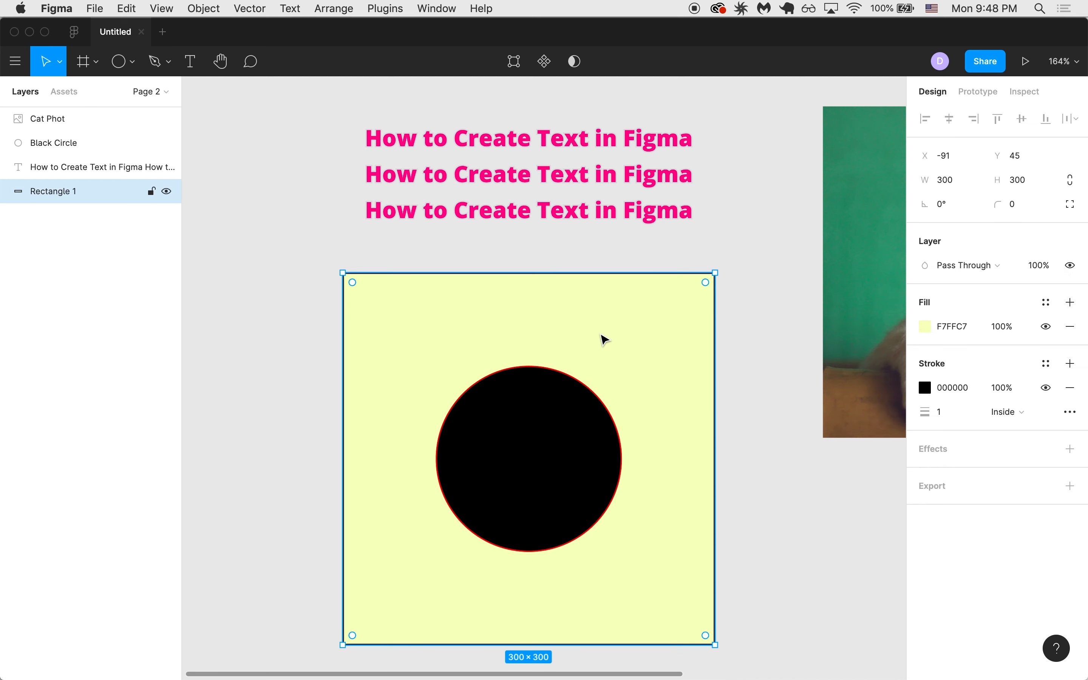
Add a drop shadow effect to the three-line text and check which other effect types are available
left_click(621, 189)
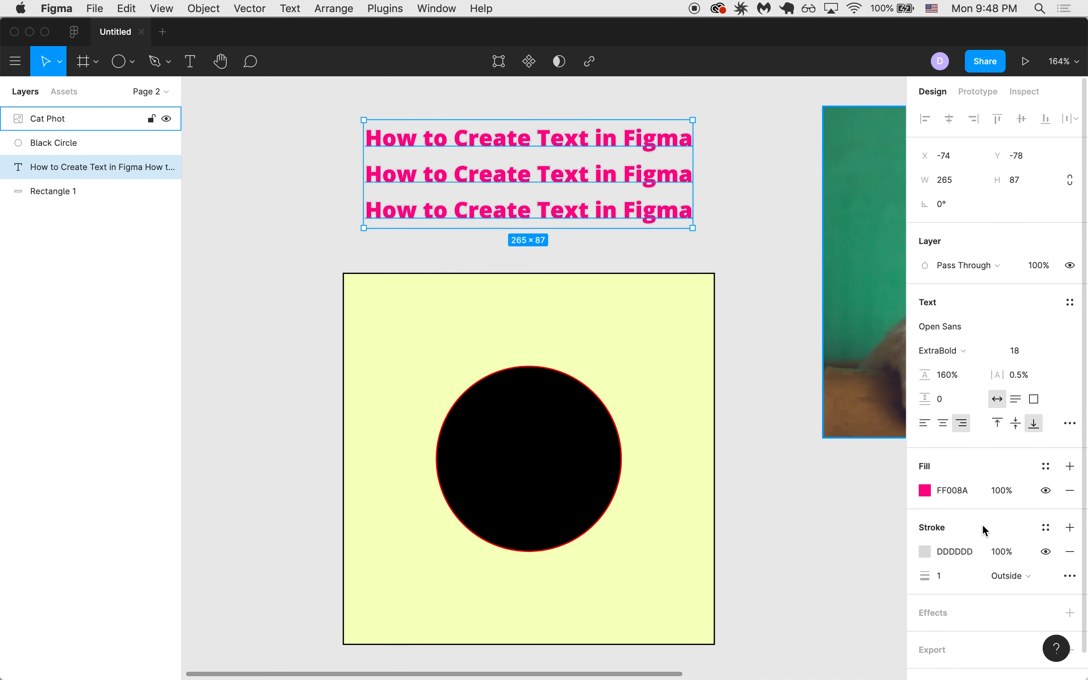
scroll(1021, 569, "down", 2)
left_click(1071, 586)
scroll(986, 581, "down", 2)
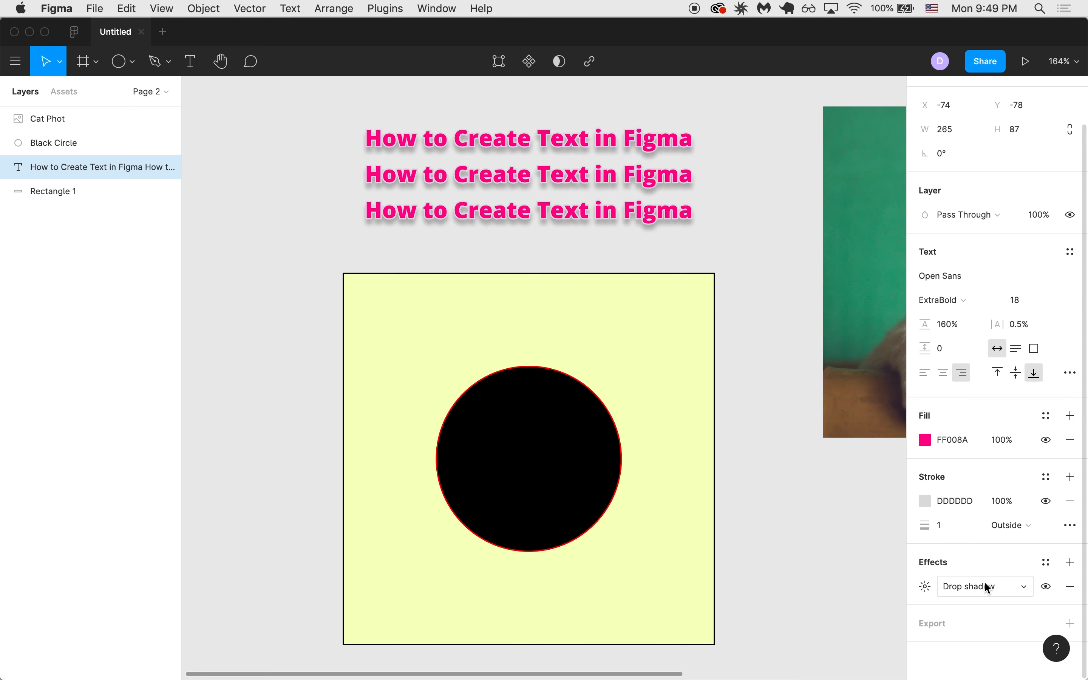
left_click(985, 586)
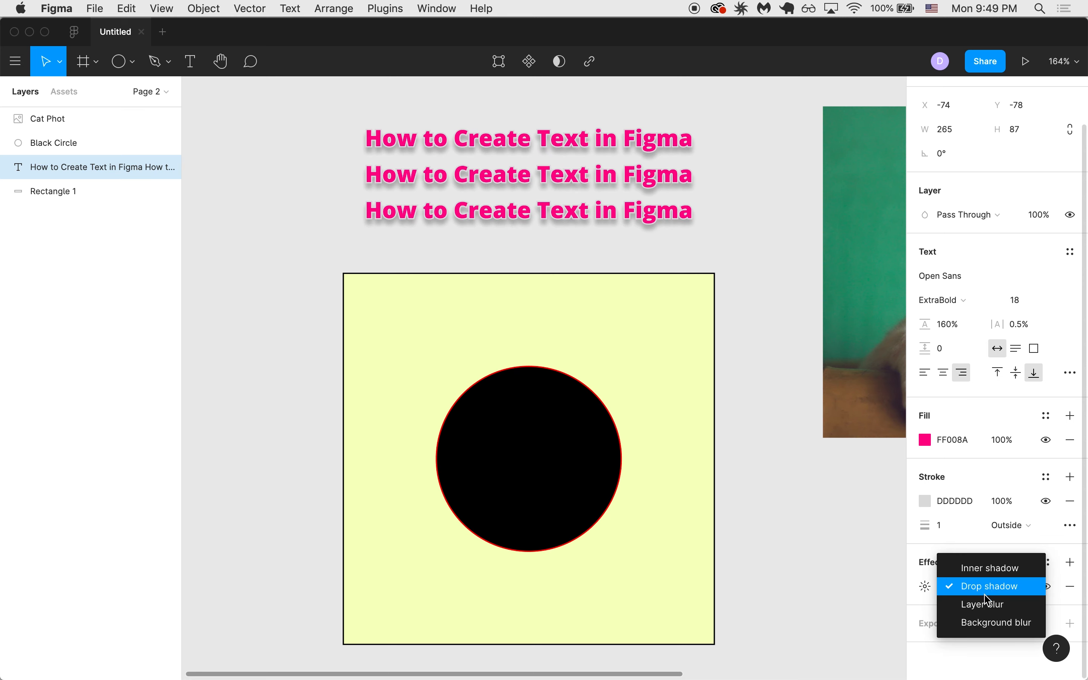
left_click(927, 561)
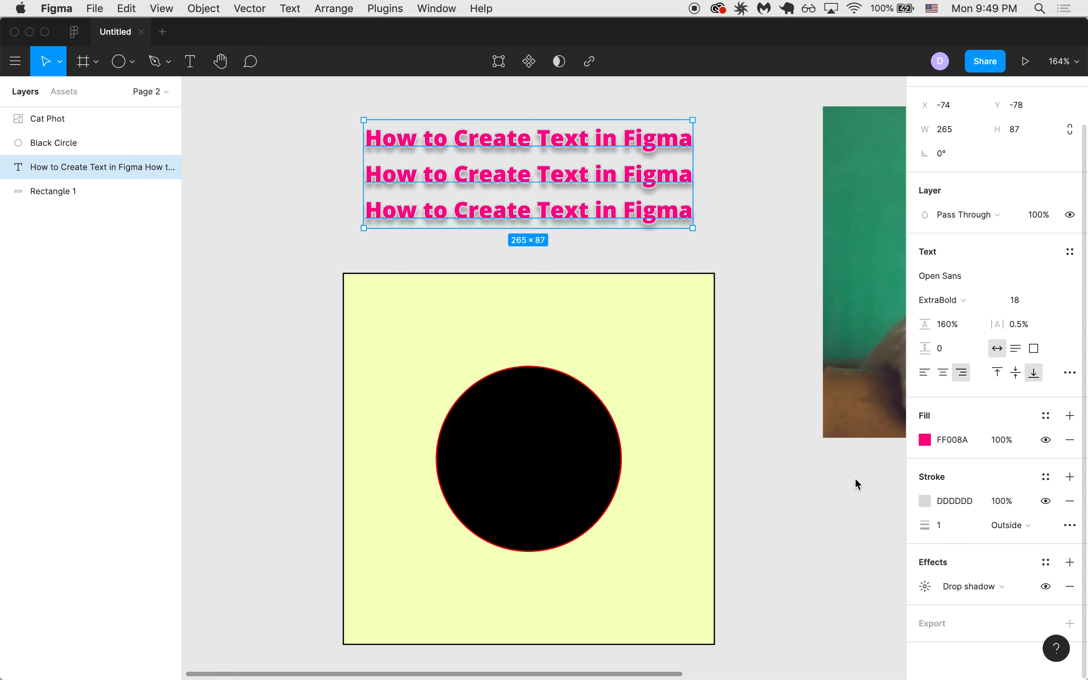
Set the horizontal offset of the text's drop shadow to 4
scroll(584, 188, "up", 2)
scroll(584, 188, "up", 3)
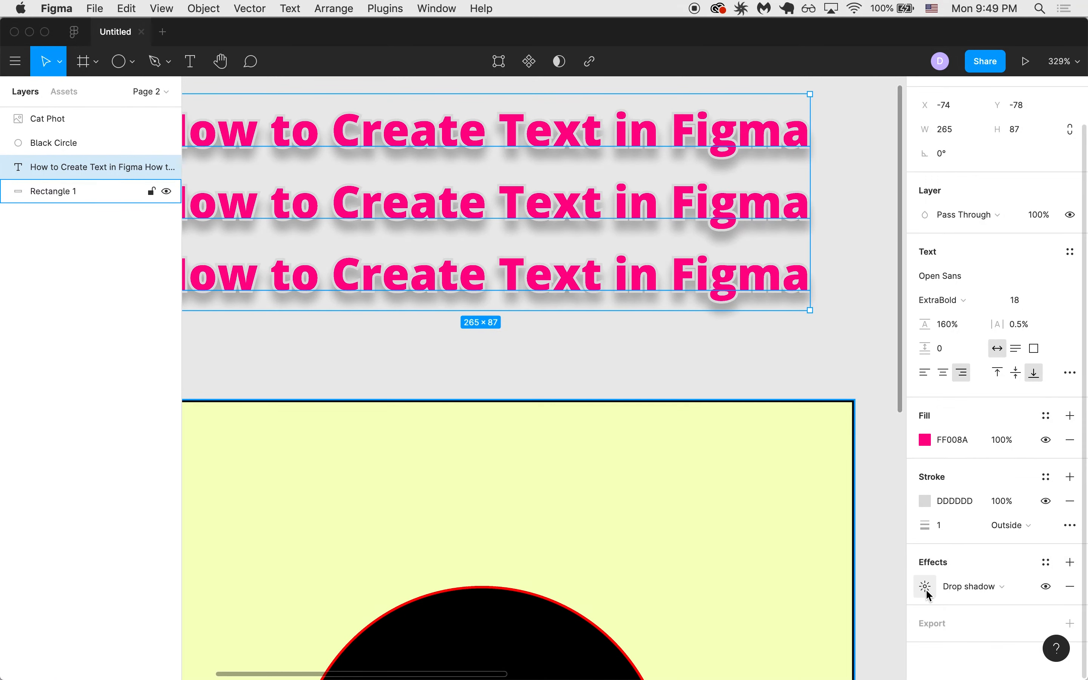
left_click(926, 587)
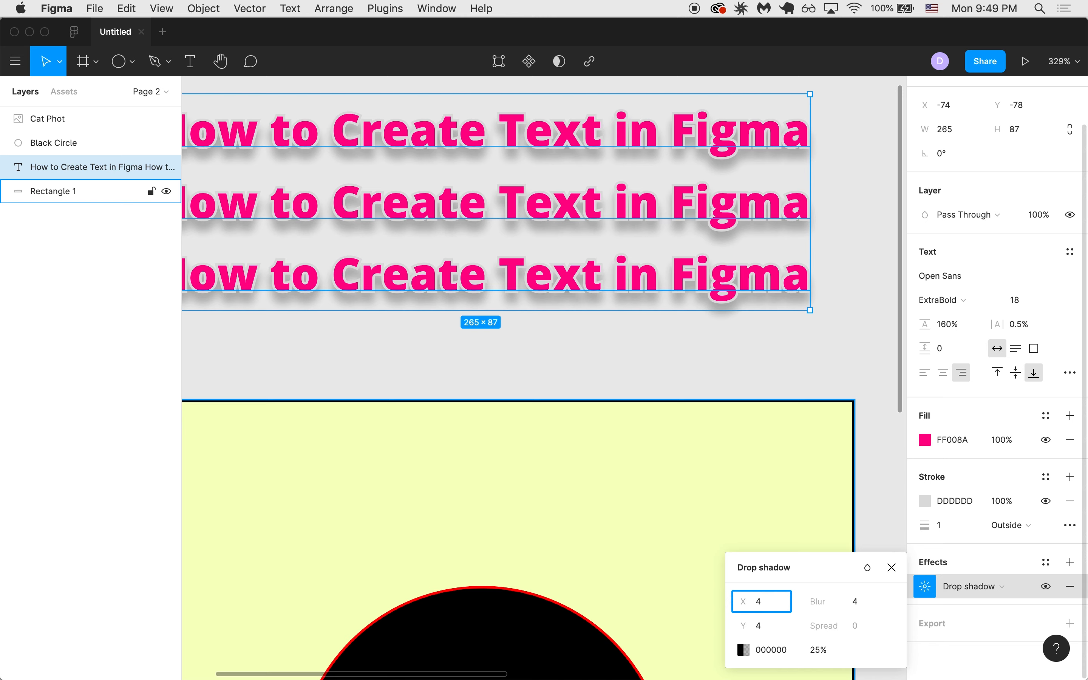
left_click(833, 372)
scroll(834, 368, "down", 3)
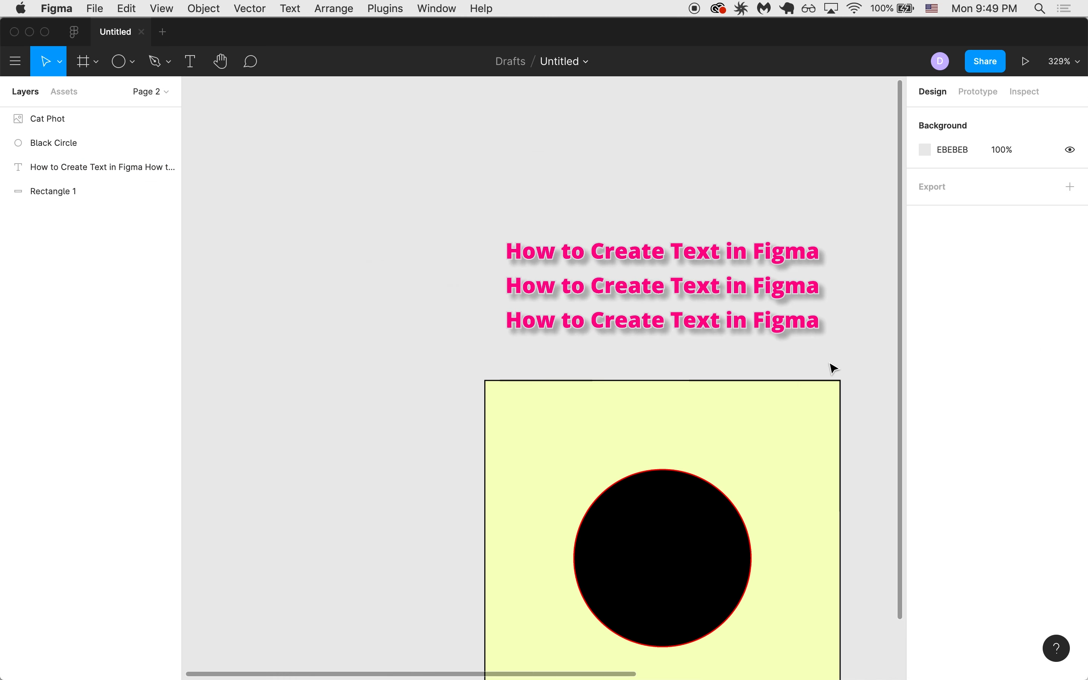
Inspect the shadow on the three-line text up close, and remove the drop shadow effect
left_click(789, 341)
scroll(789, 437, "up", 3)
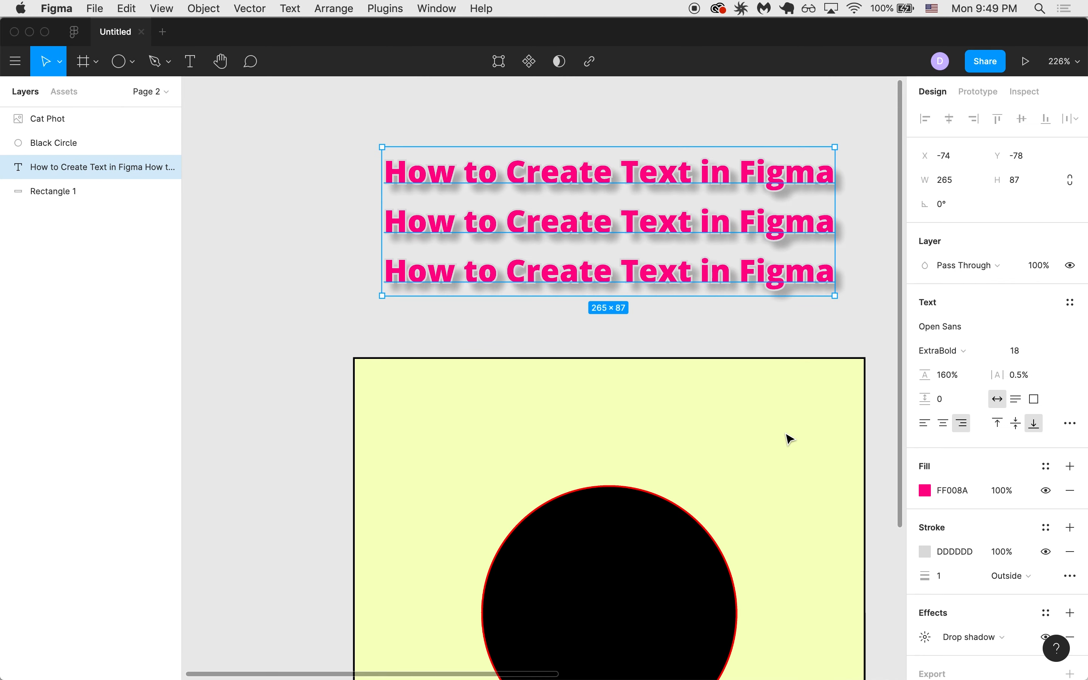
scroll(789, 438, "down", 5)
scroll(660, 272, "up", 5)
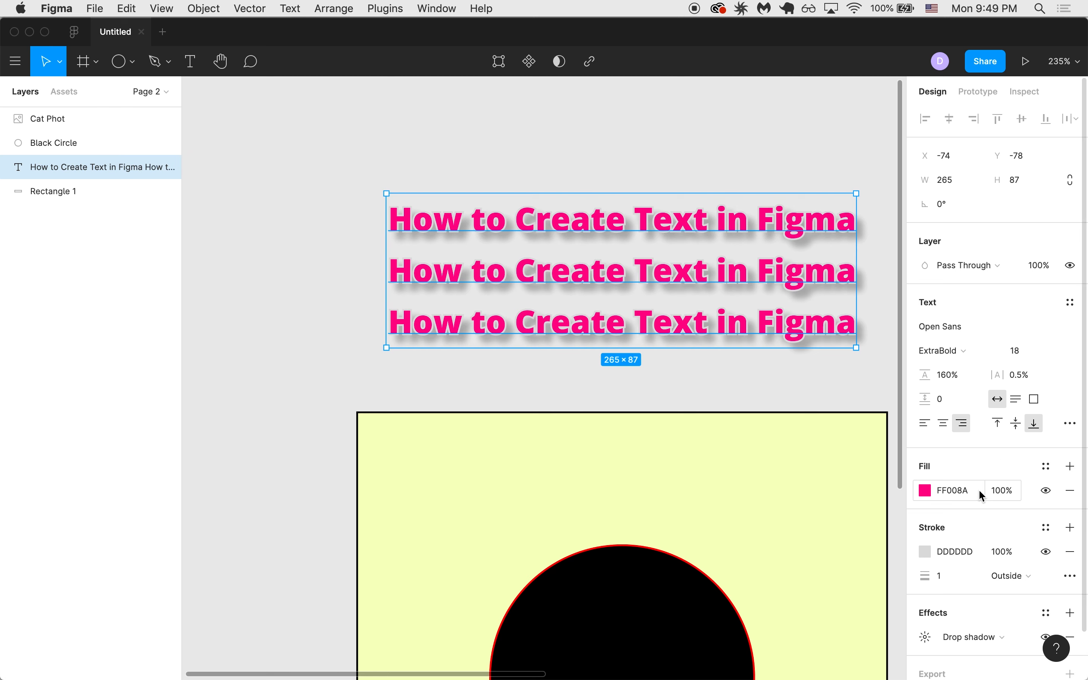
scroll(1027, 614, "down", 2)
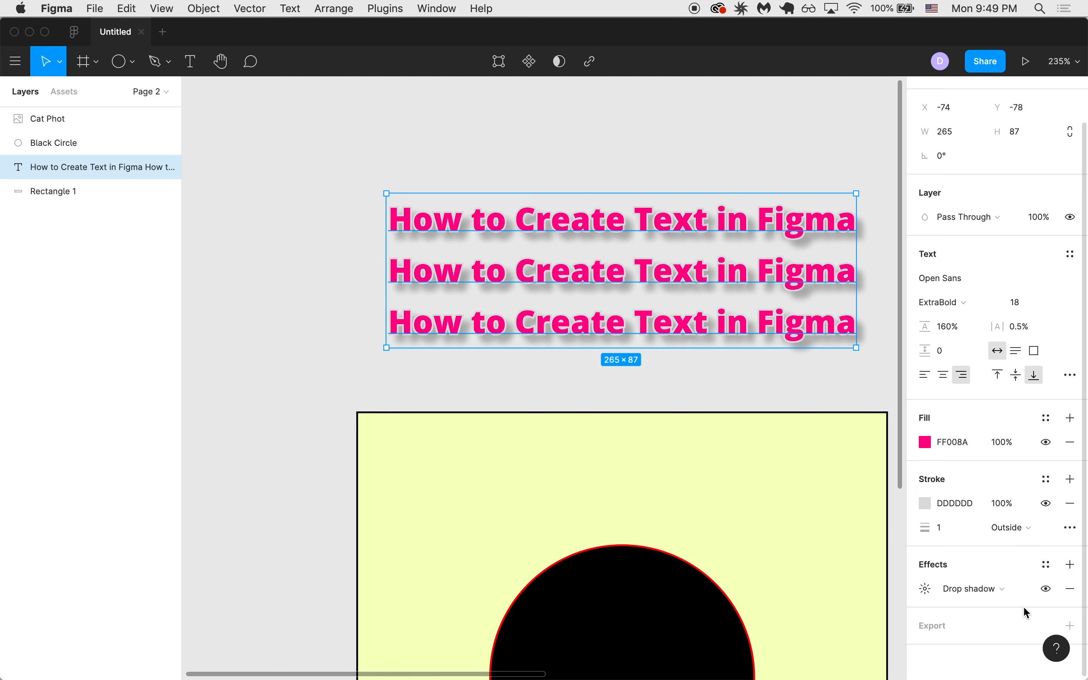
left_click(1071, 586)
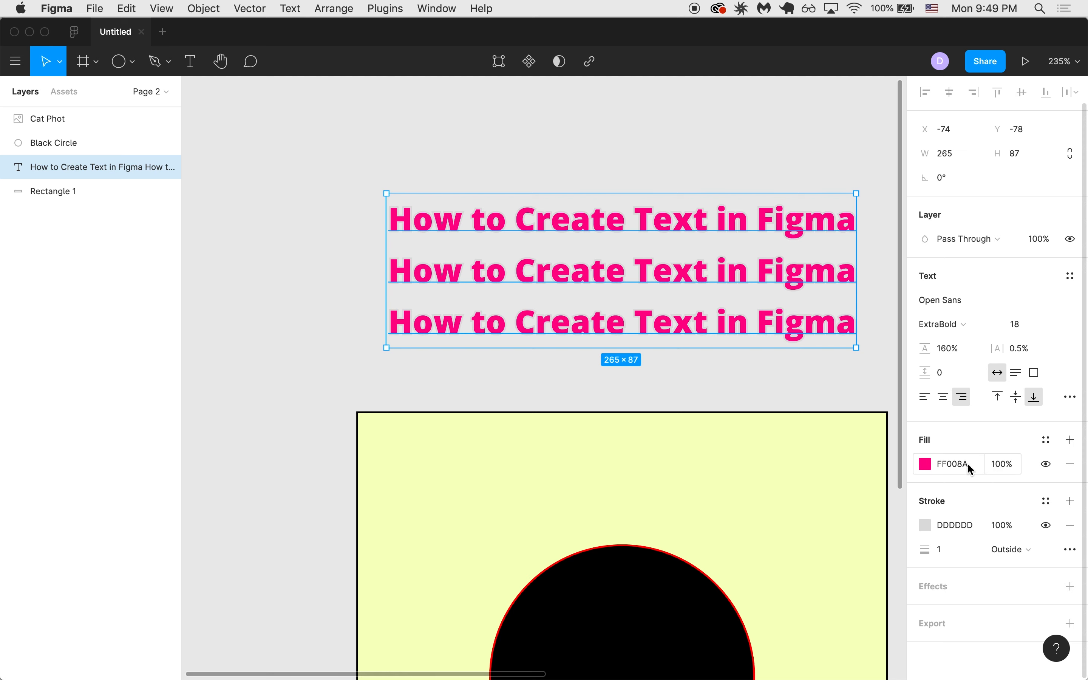
Lower the opacity of the three-line text's pink FF008A fill to 20% and inspect the lettering up close
left_click(922, 466)
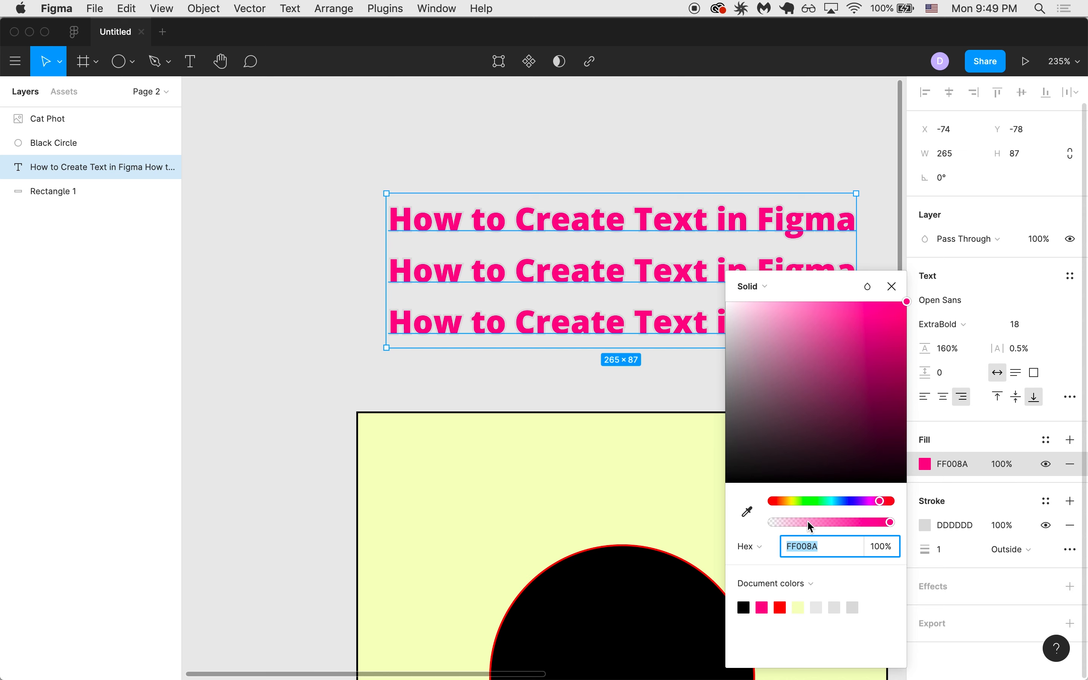
left_click_drag(808, 522, 810, 524)
left_click_drag(815, 522, 795, 522)
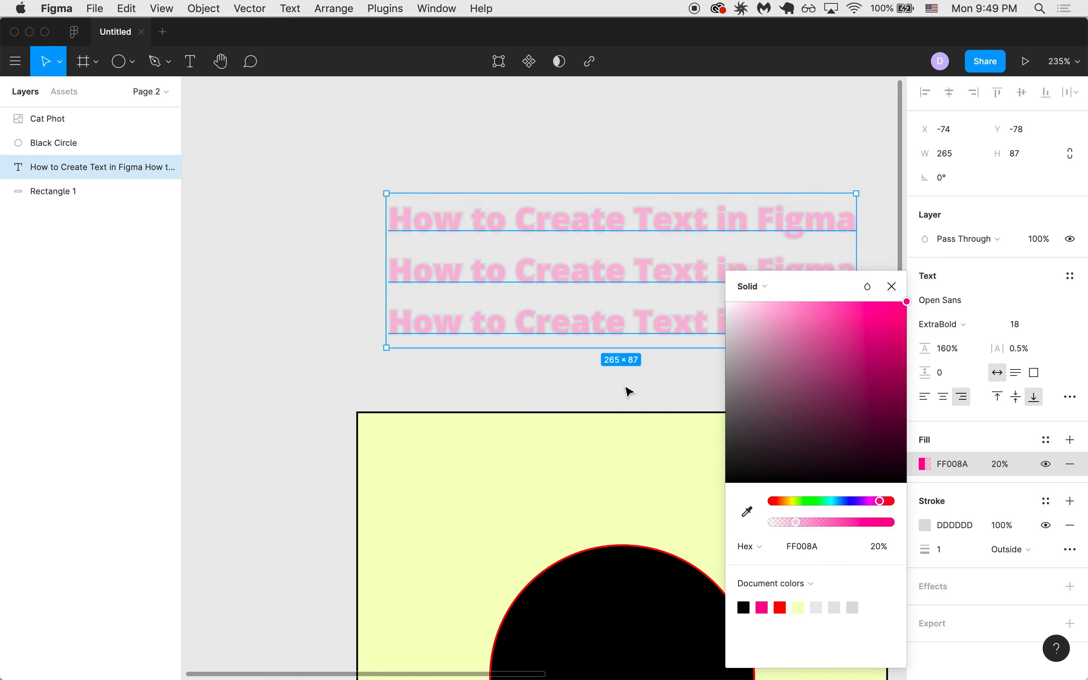
left_click(626, 390)
scroll(626, 391, "right", 2)
scroll(627, 391, "up", 2)
scroll(653, 345, "up", 5)
scroll(652, 345, "down", 4)
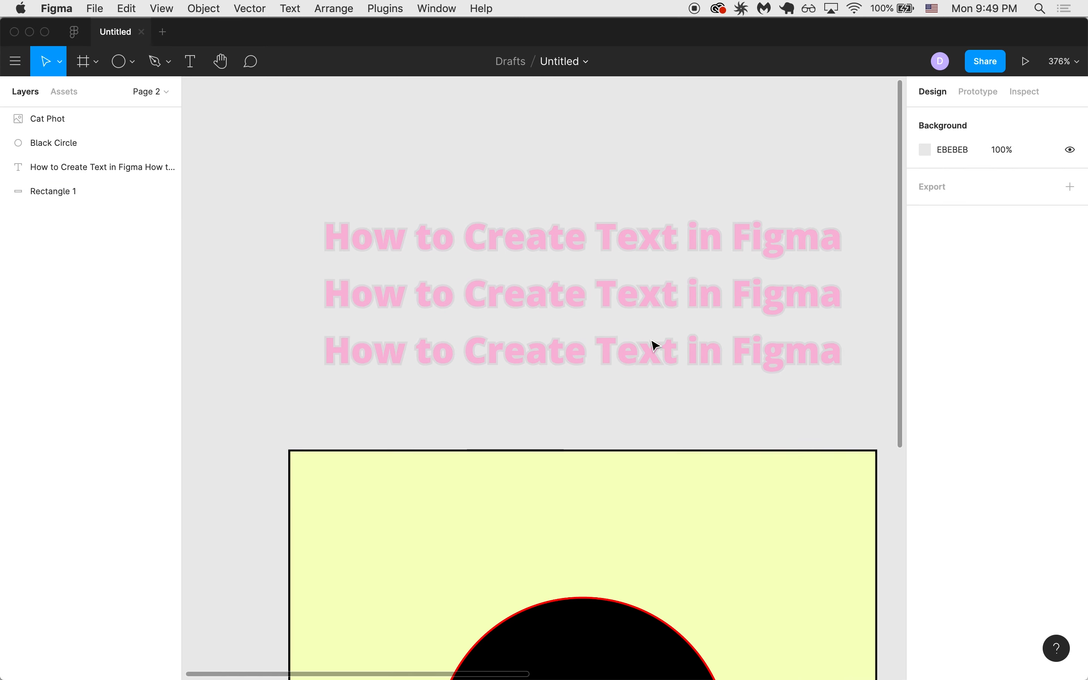
Add a linear gradient as a second fill above the three-line text's pink fill, and check the available fill types
left_click(652, 345)
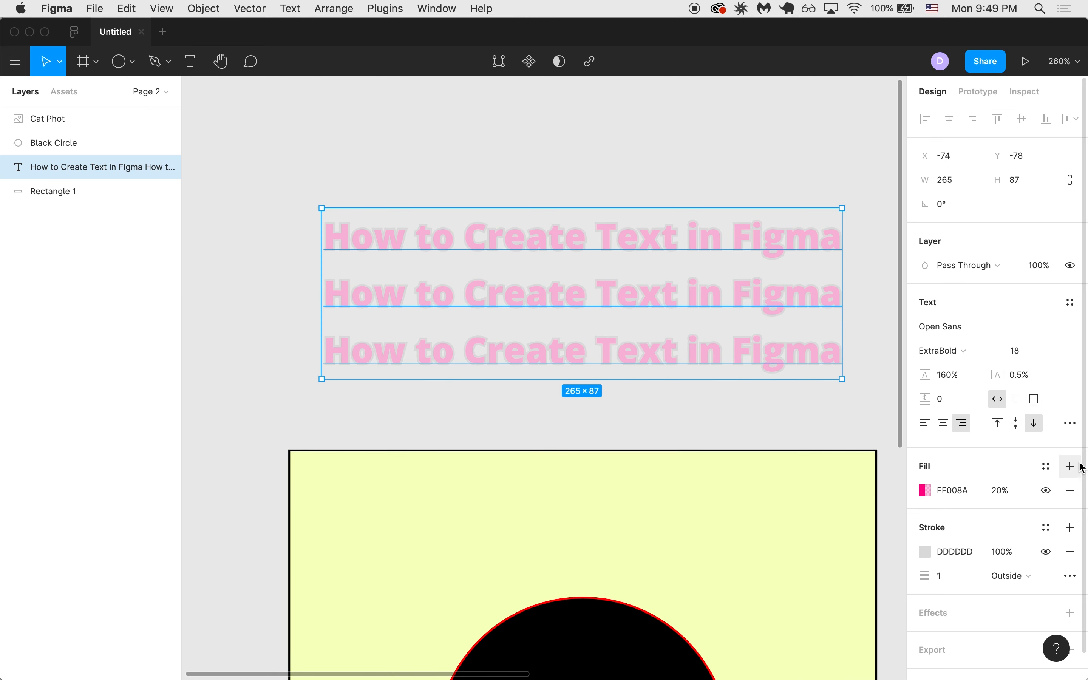
left_click(1070, 466)
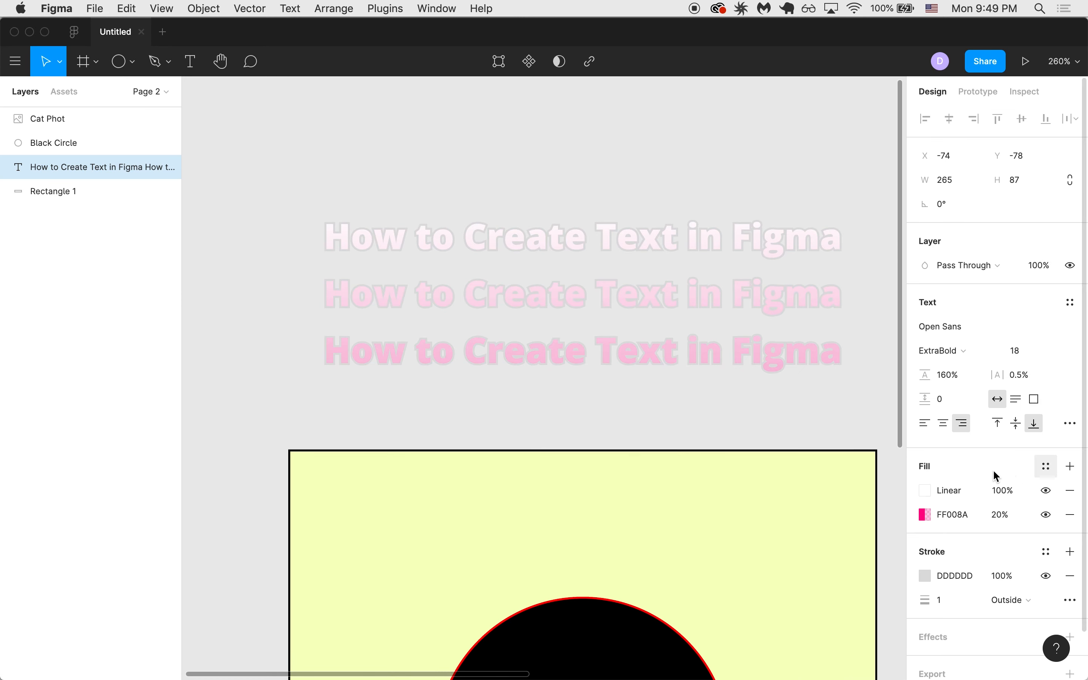
left_click(927, 491)
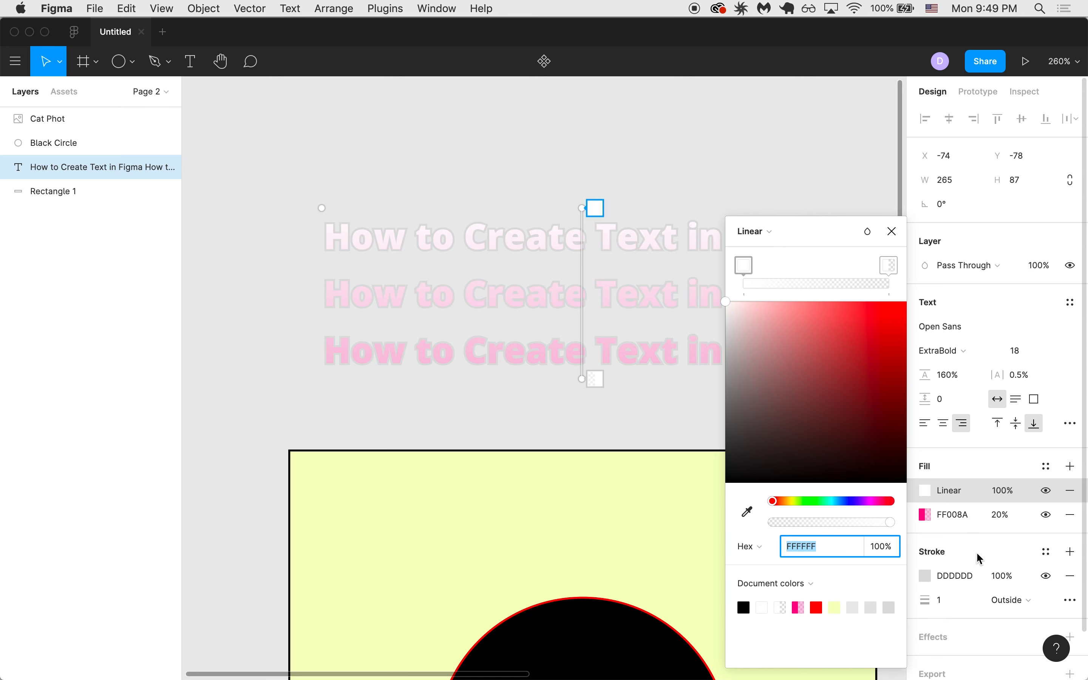
left_click(769, 231)
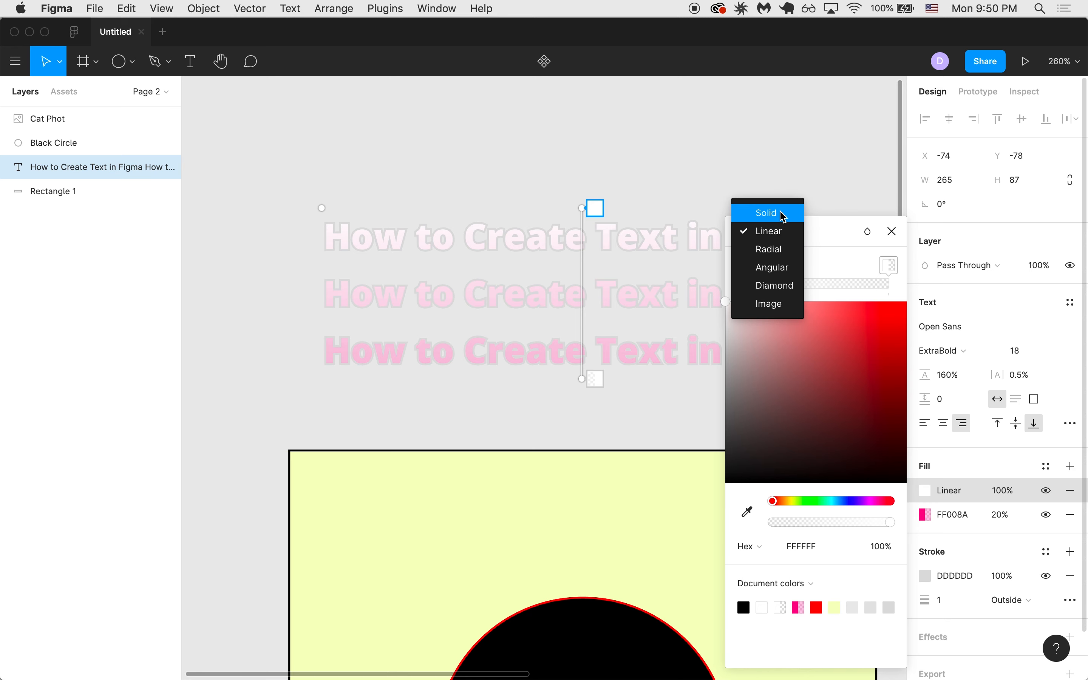
left_click(847, 263)
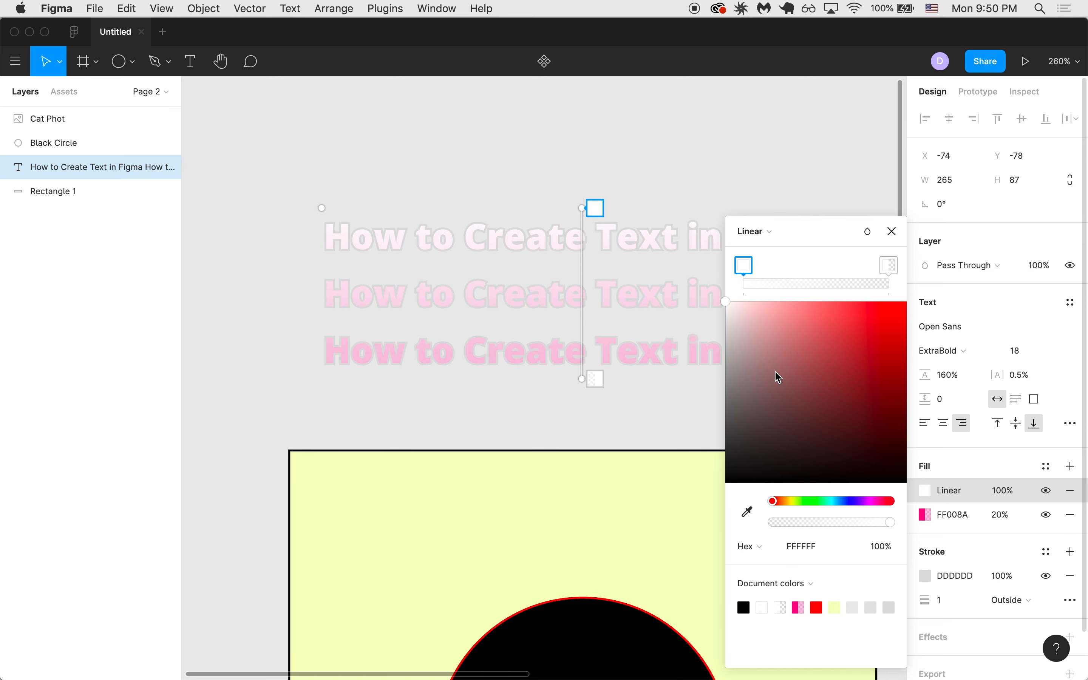
Set the first stop of the text's linear gradient to yellow FFF855 at 61% opacity
left_click_drag(801, 503, 792, 500)
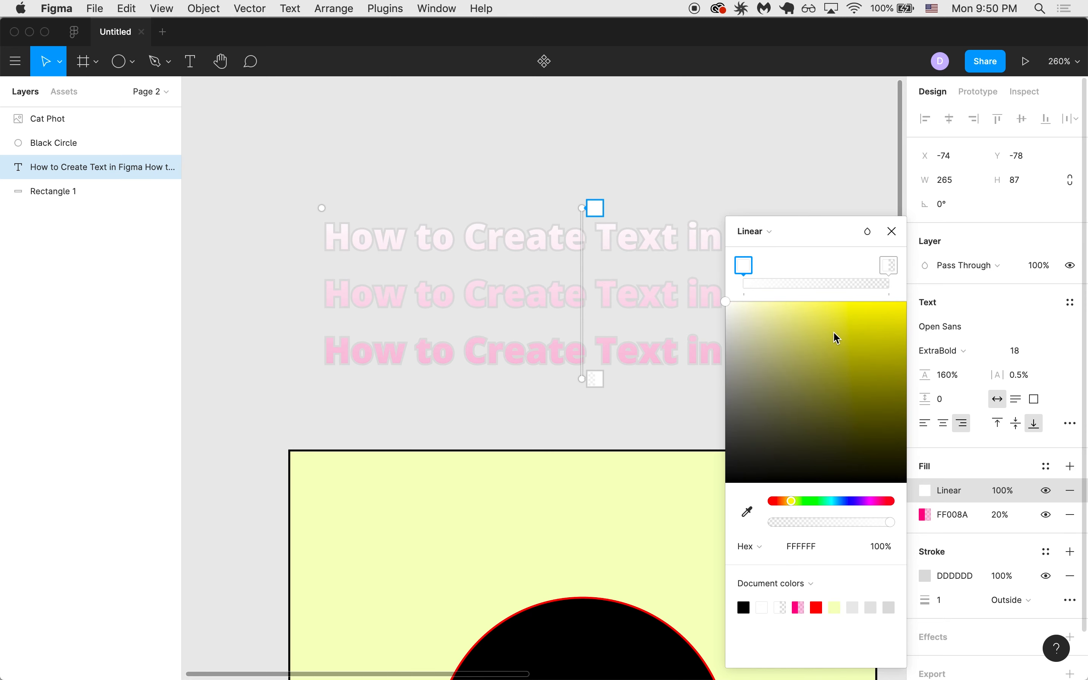
left_click(863, 300)
left_click_drag(863, 298, 847, 300)
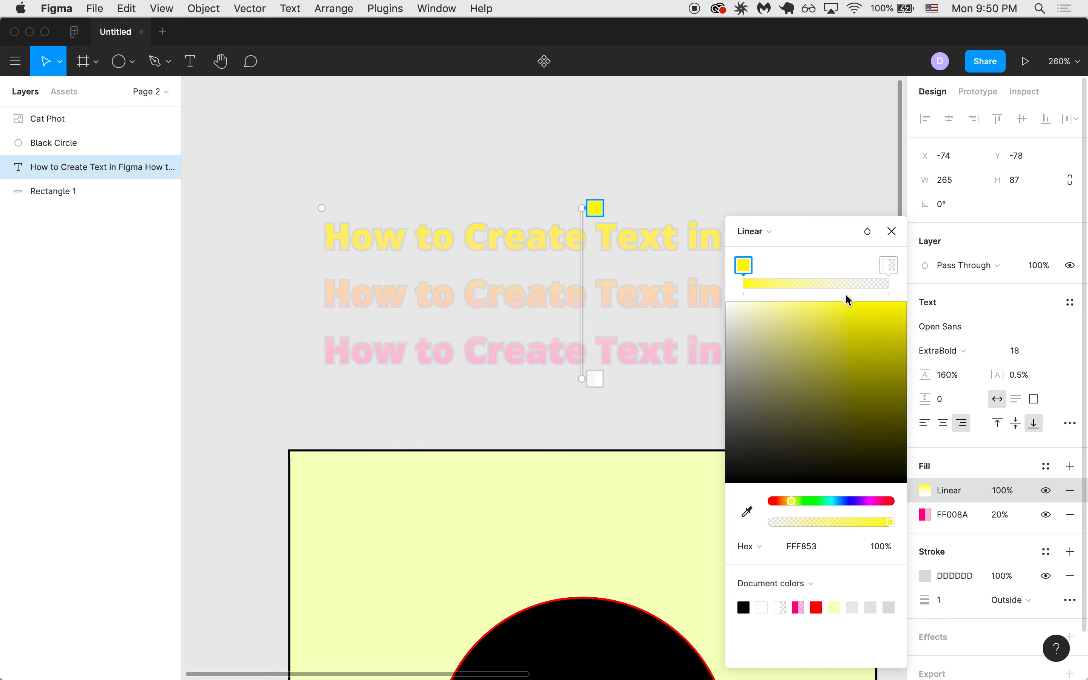
left_click_drag(877, 517, 844, 522)
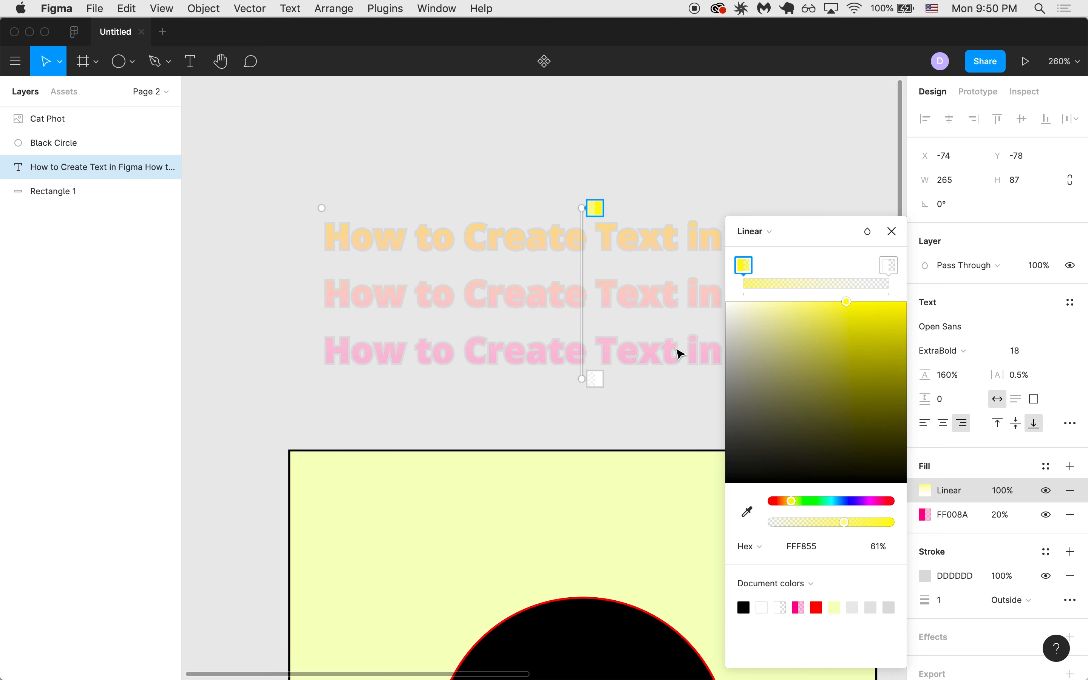
Set the gradient's white end stop to 80% opacity and the text's pink FF008A fill to 80% opacity
left_click(889, 265)
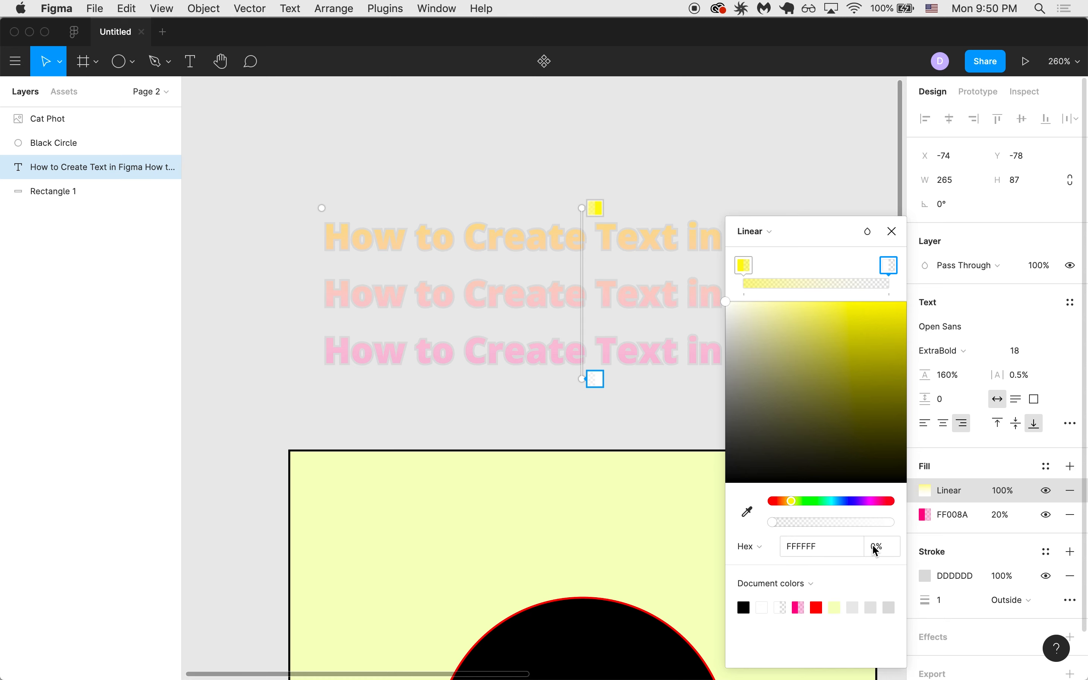
left_click_drag(773, 522, 867, 520)
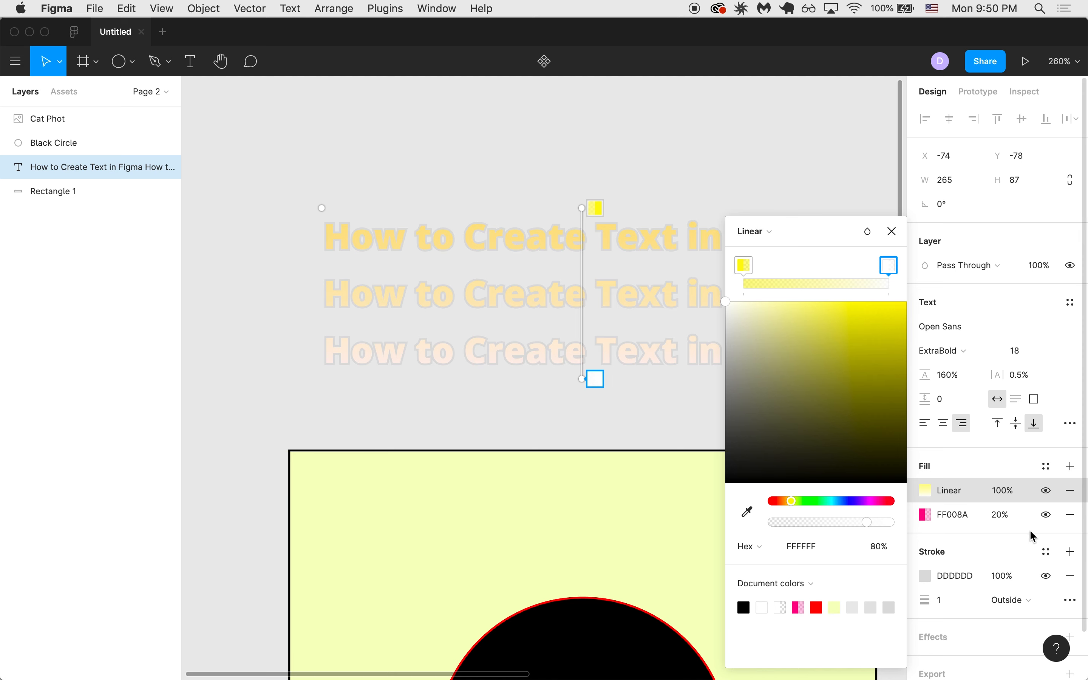
left_click(1002, 515)
type("80")
key("Return")
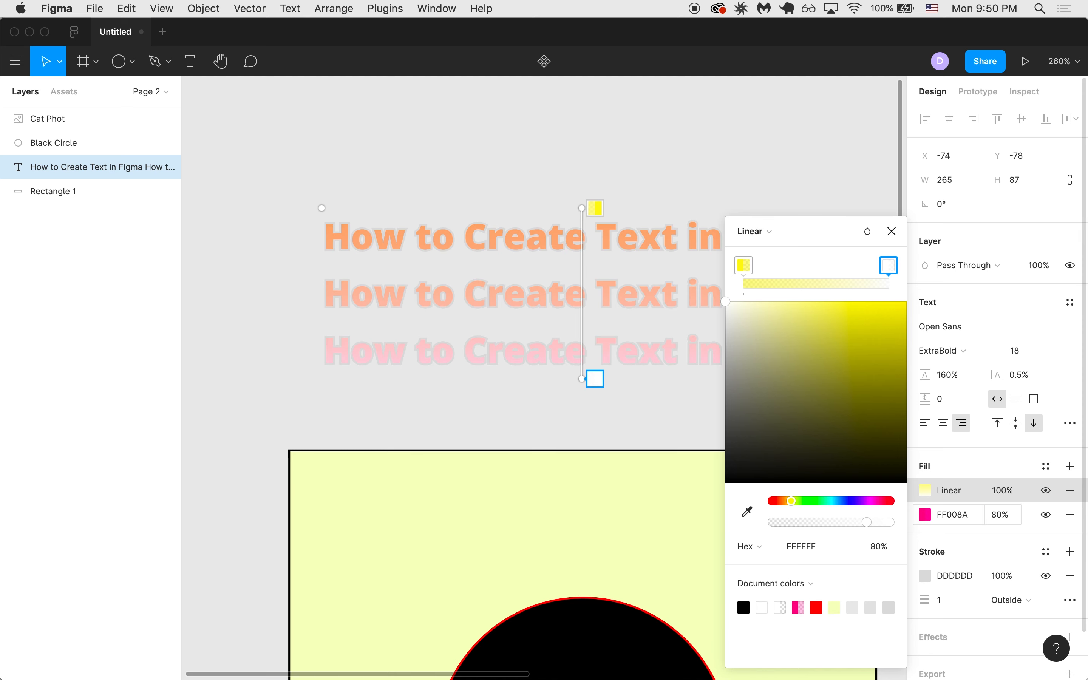
Close the gradient settings, deselect the text, and look over the text, shapes and cat photo together
scroll(597, 413, "down", 2)
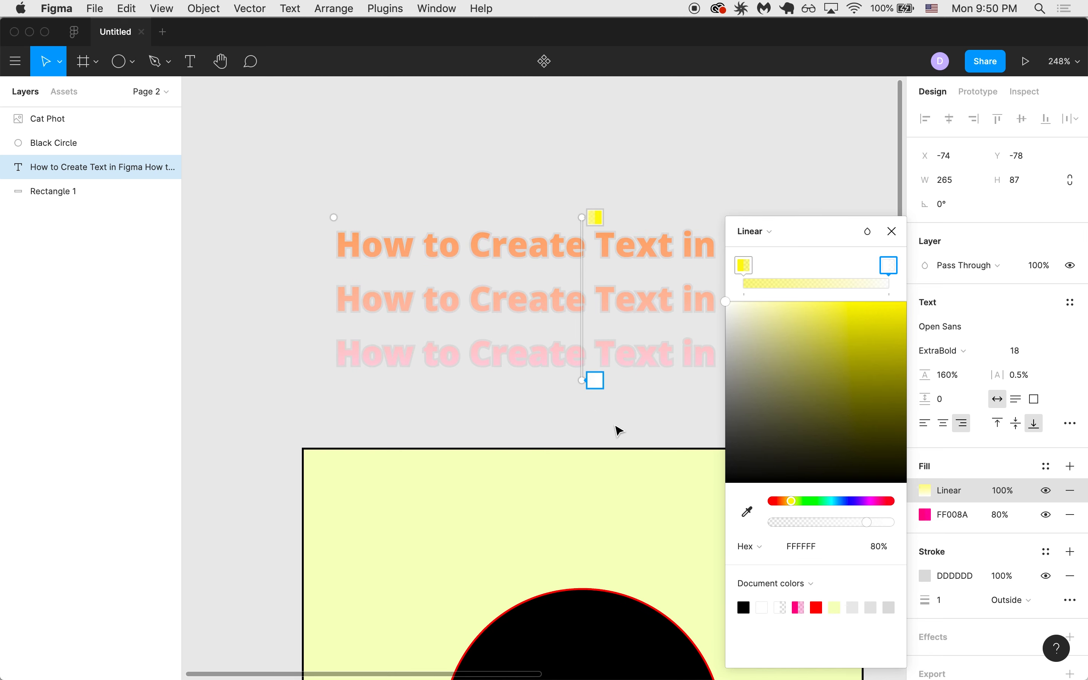
scroll(618, 429, "right", 2)
scroll(618, 429, "down", 1)
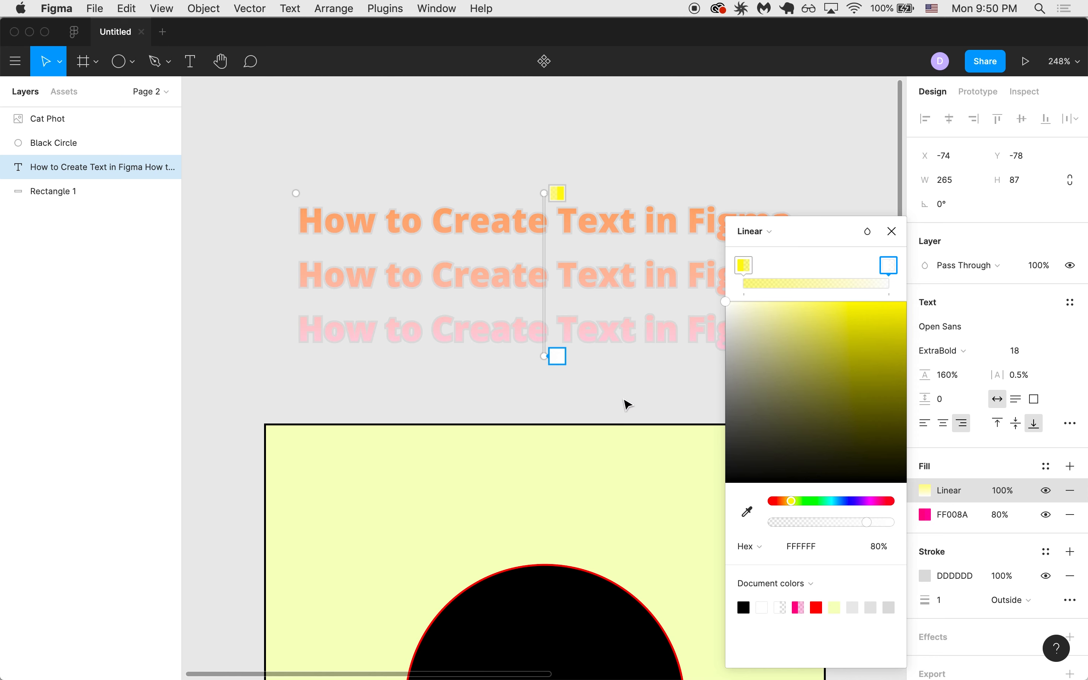
left_click(891, 231)
scroll(735, 466, "down", 5)
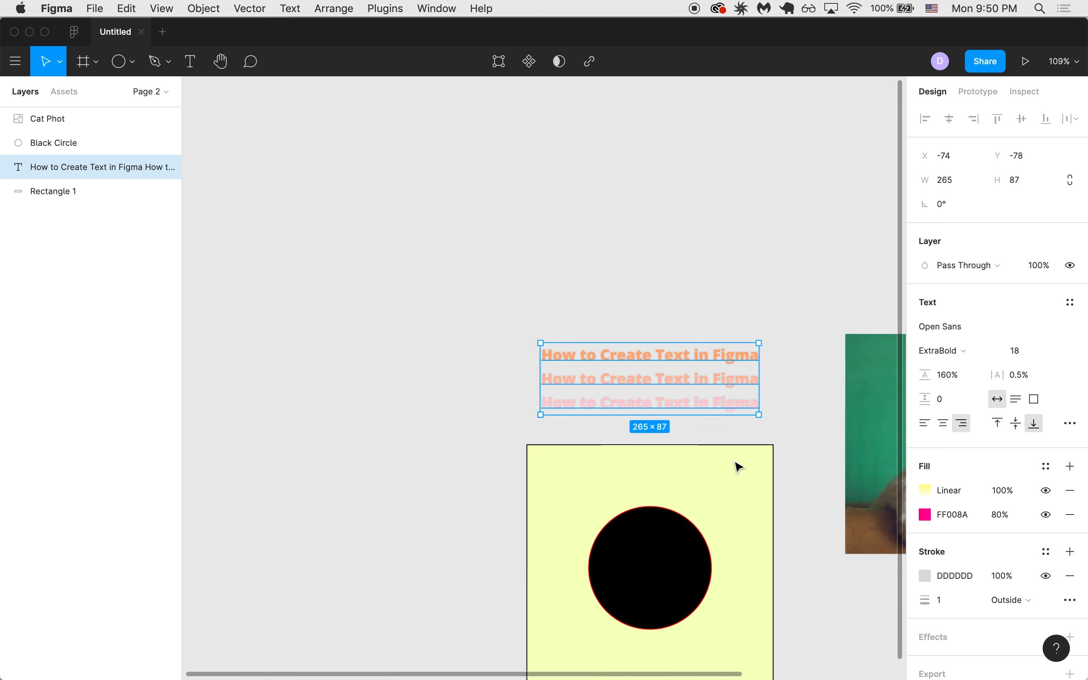
scroll(738, 466, "down", 4)
scroll(738, 466, "right", 3)
scroll(728, 461, "right", 2)
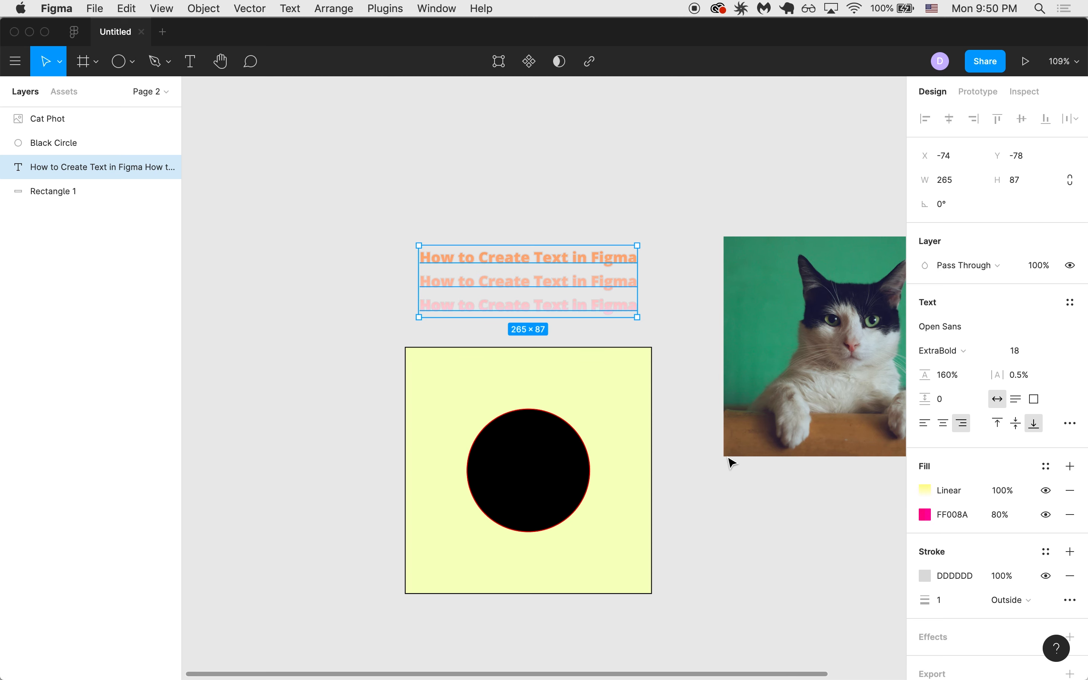
scroll(732, 463, "right", 3)
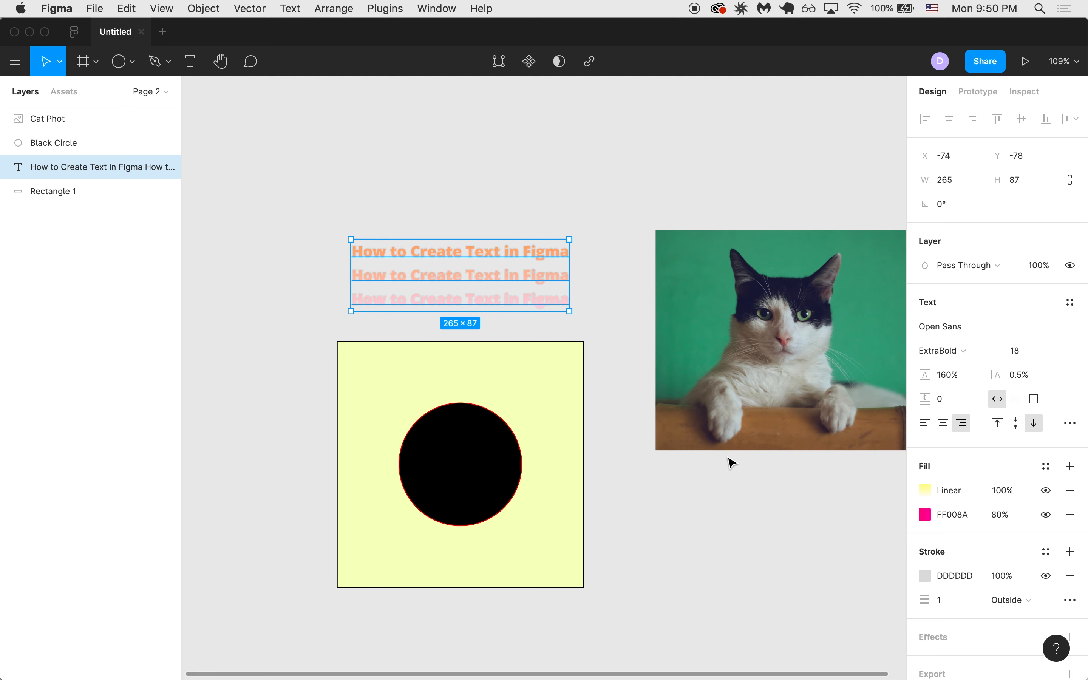
left_click(731, 463)
scroll(731, 463, "down", 4)
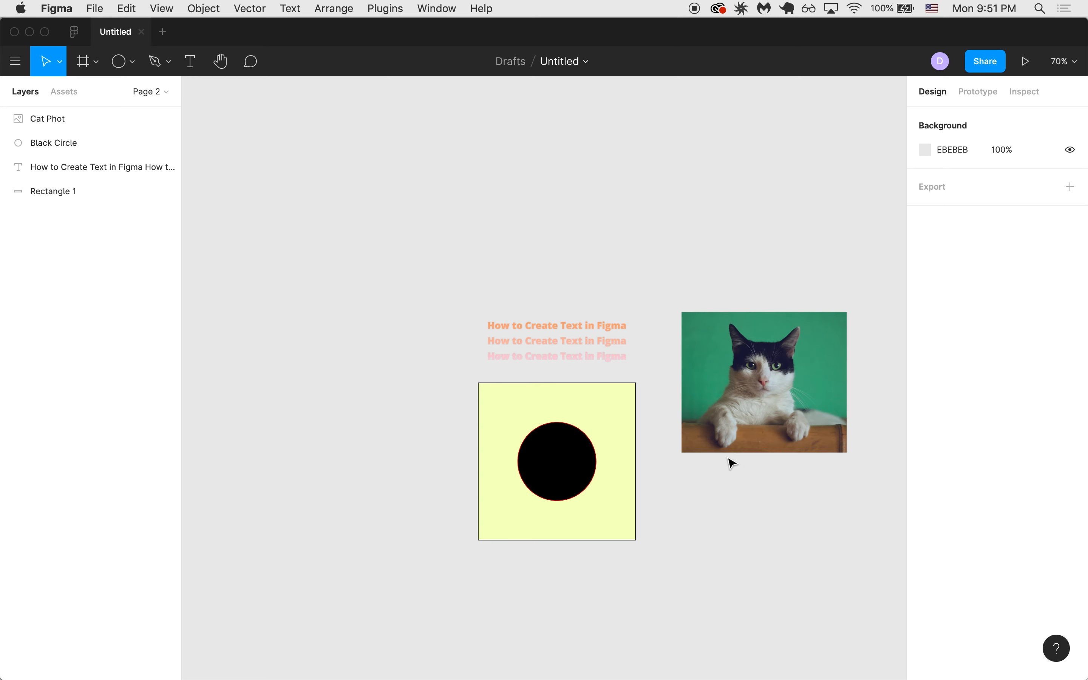
key("super+z")
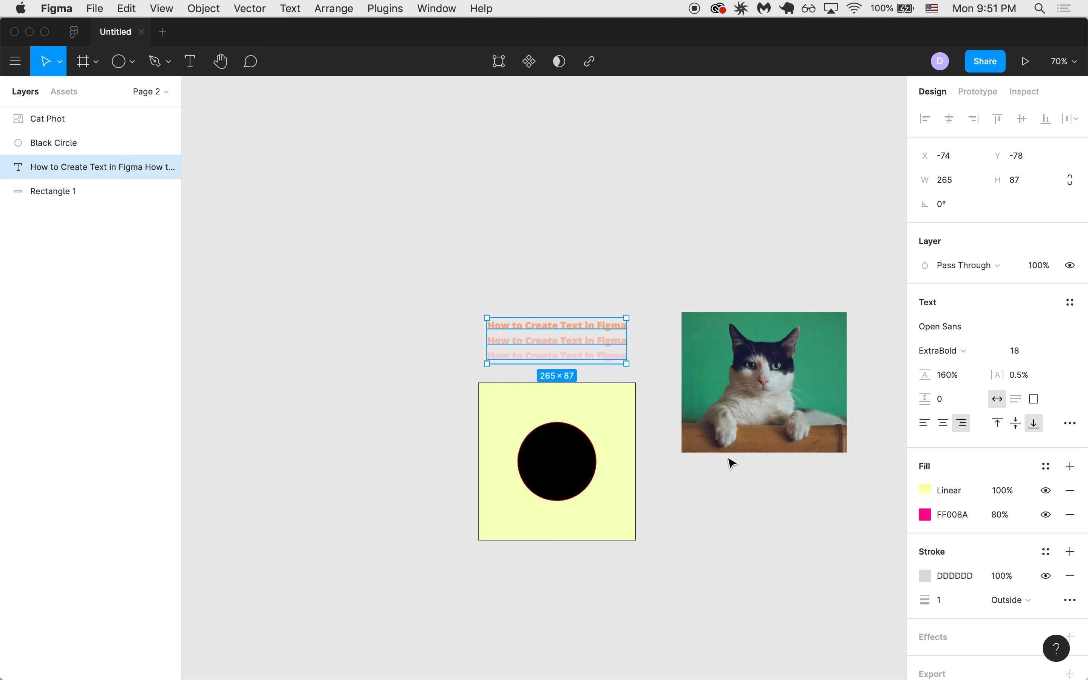
left_click(731, 463)
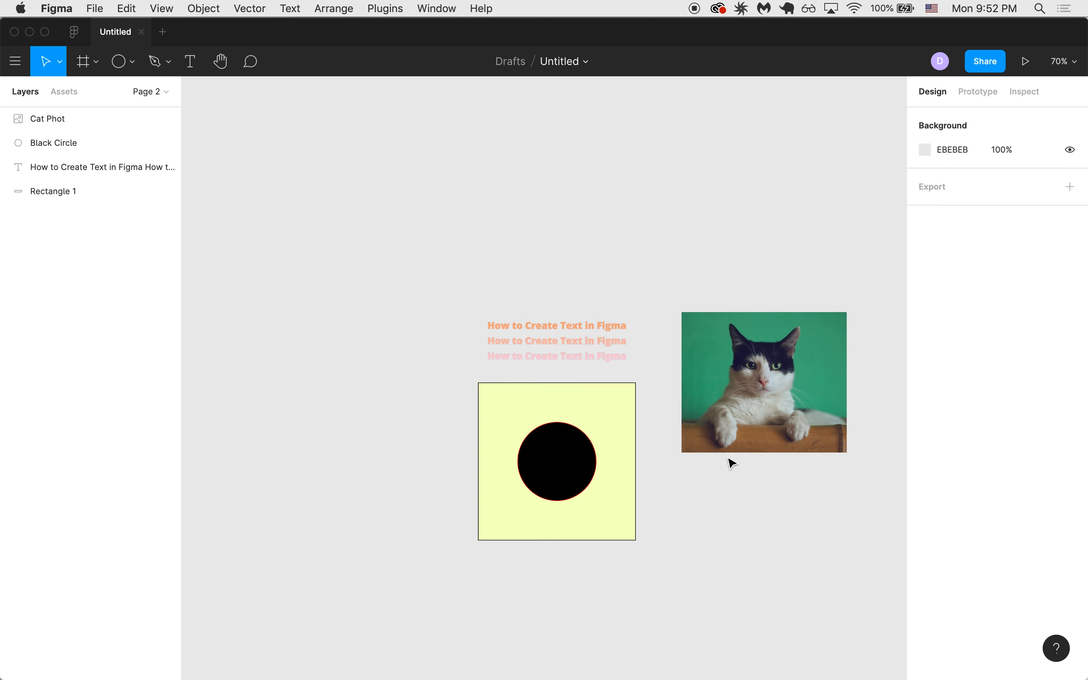